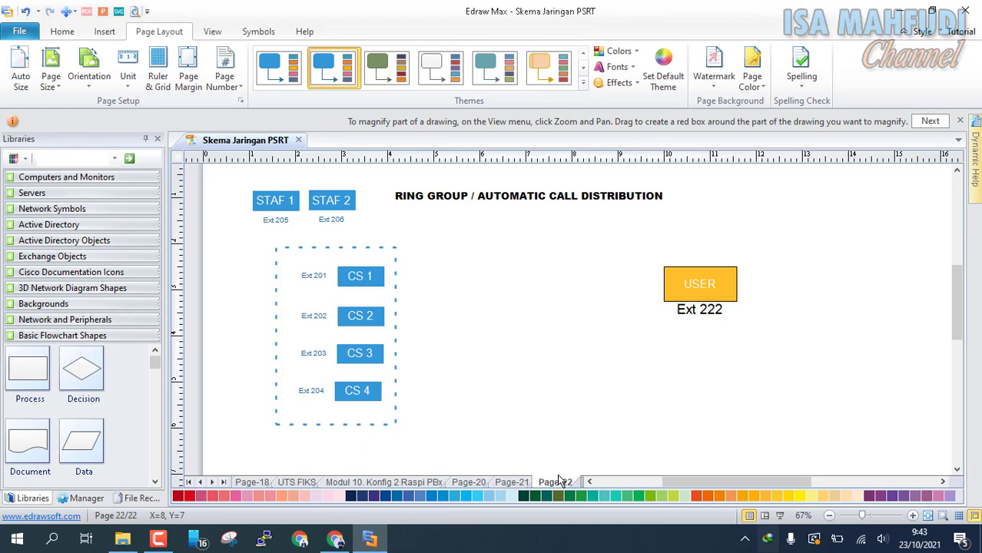
Review the Page-21 network and Page-22 ring group diagrams, then return to the FreePBX extensions page.
click(512, 482)
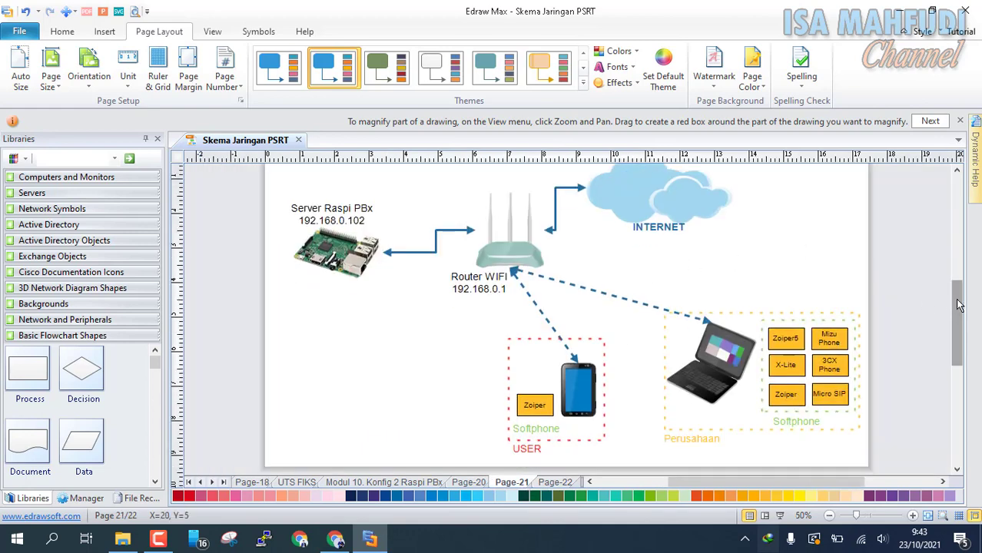
scroll(957, 303, up, 1)
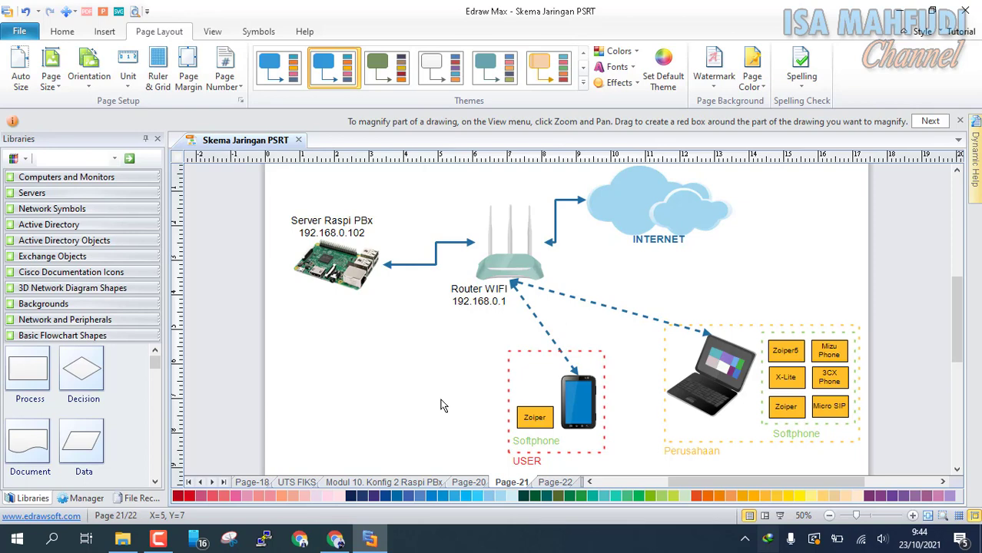
click(555, 482)
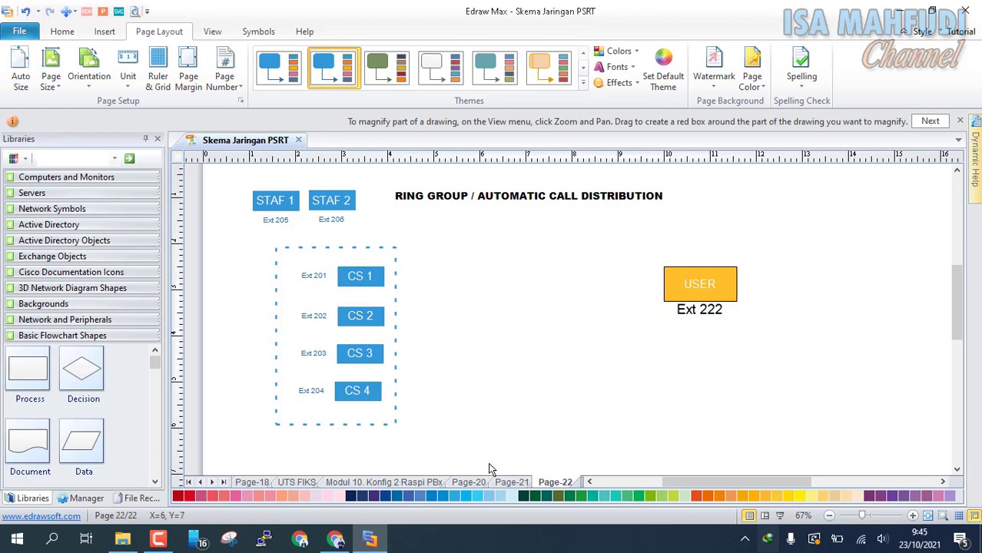
click(512, 481)
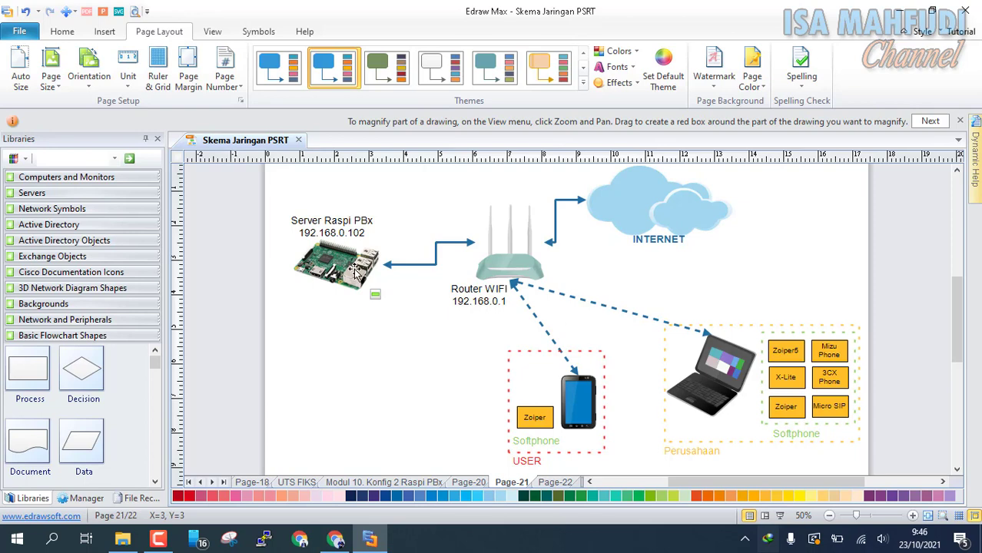
click(335, 542)
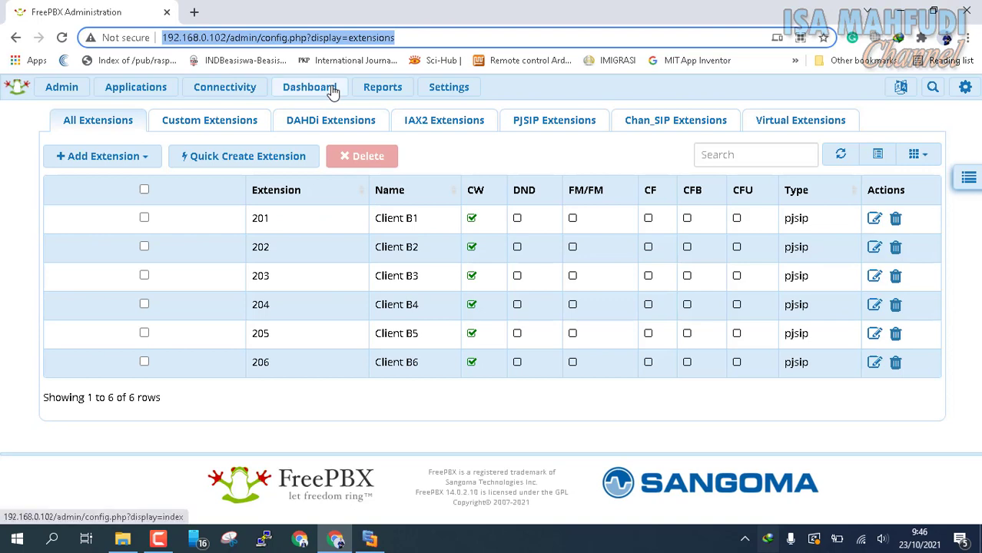
Load the FreePBX server at 192.168.0.102 and go to its dashboard.
text(192.168.1)
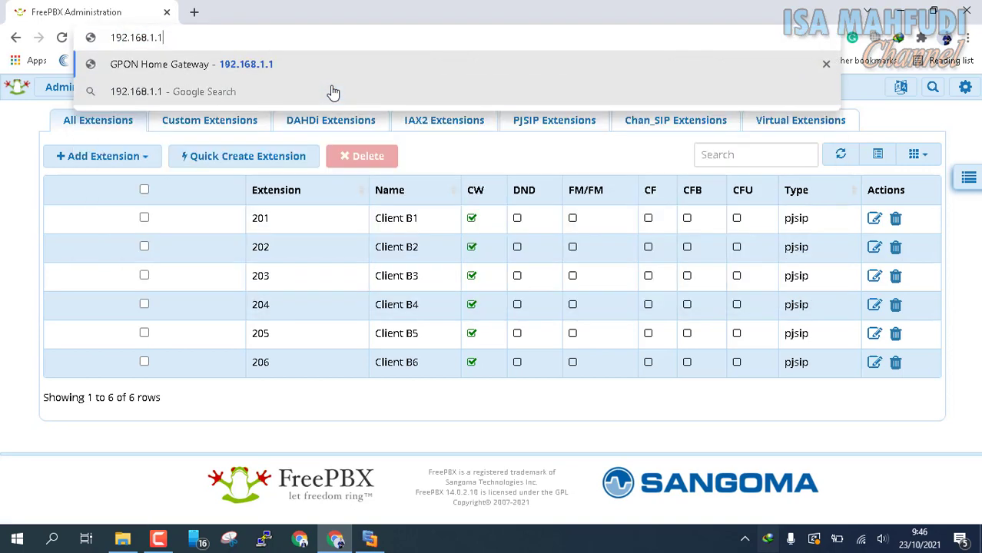
key(BackSpace)
text(0)
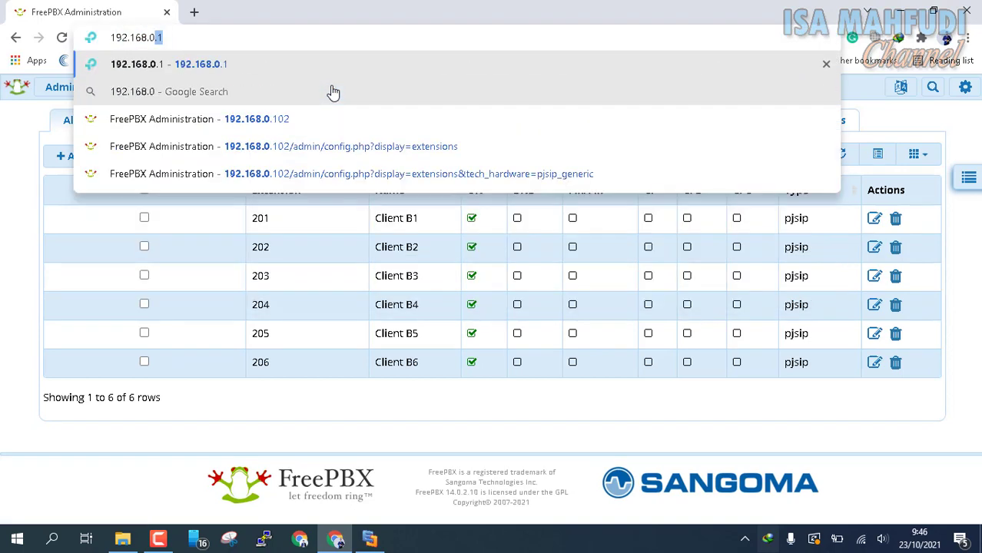
text(.102)
key(Return)
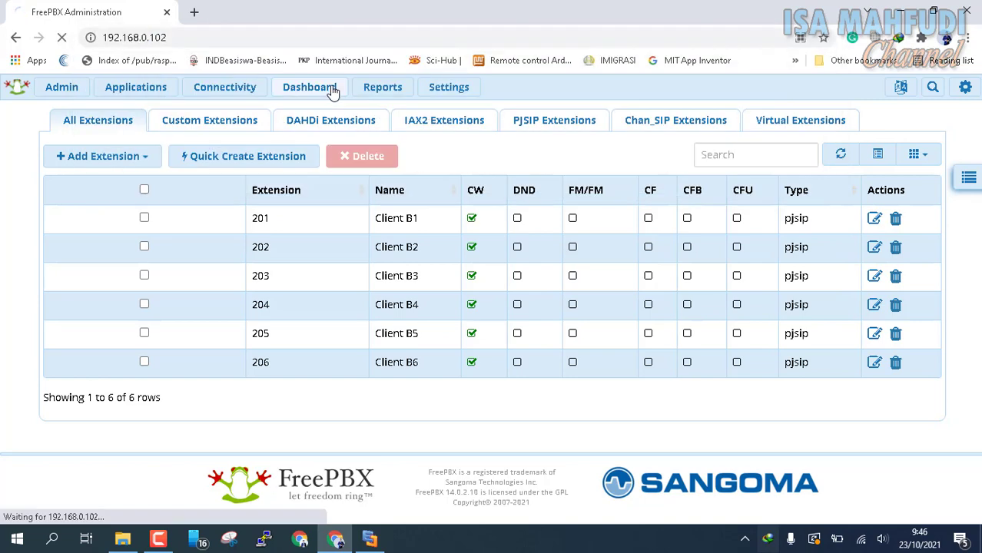
mouse_move(388, 86)
click(307, 87)
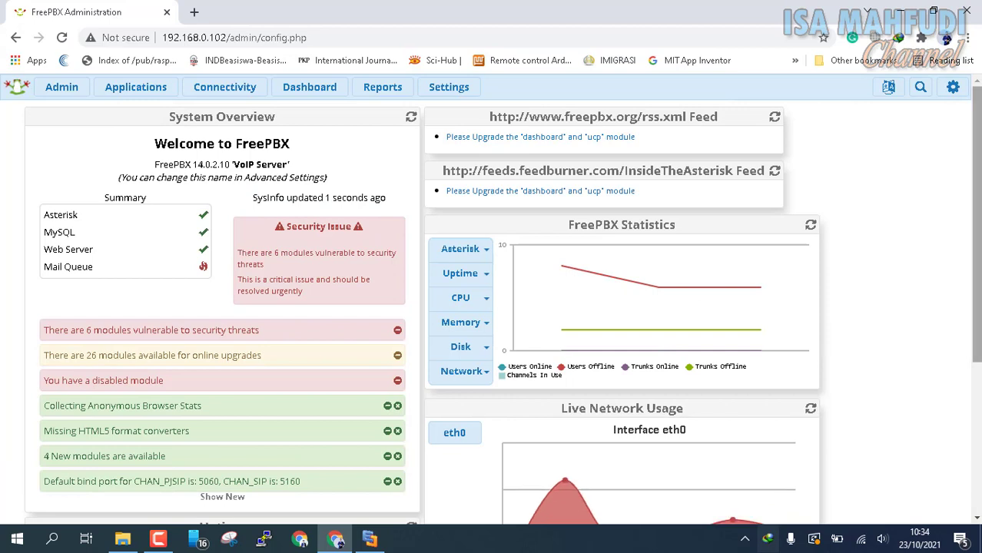
Open the extensions list and start editing extension 201.
mouse_move(147, 87)
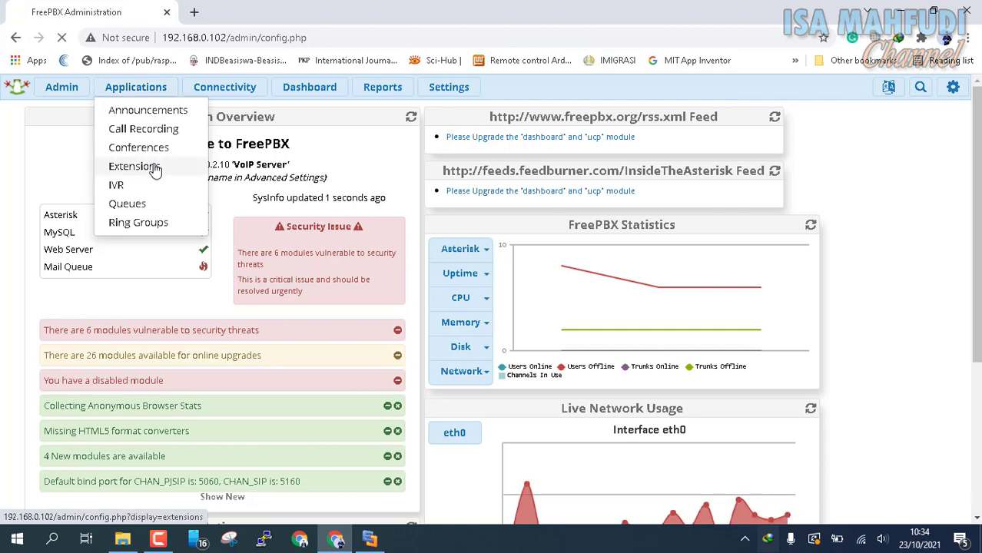
click(153, 167)
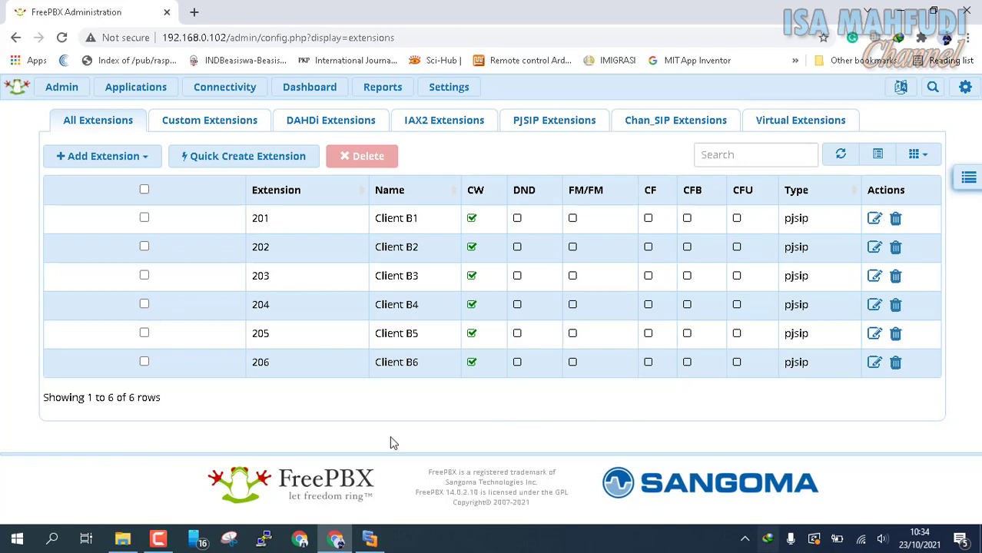
click(875, 219)
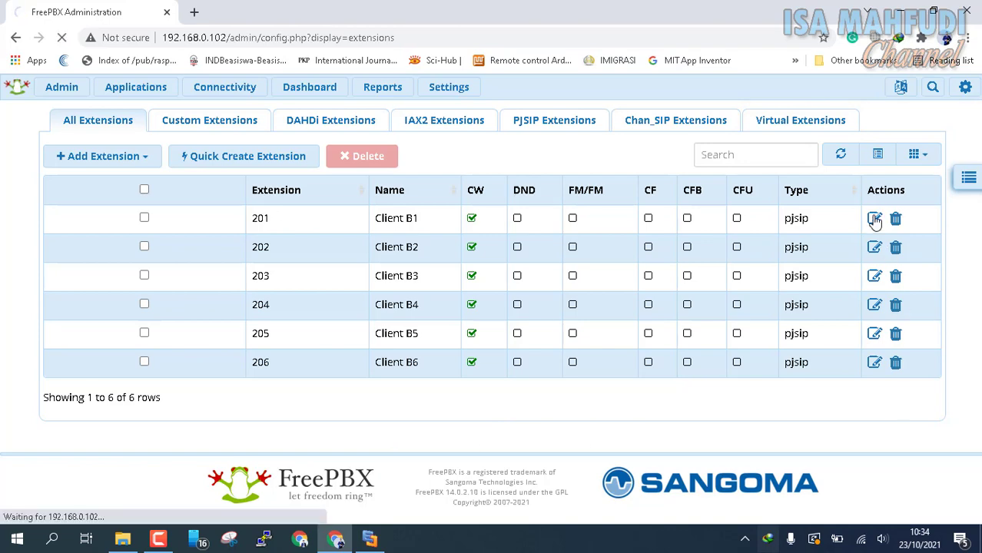
Check the ring group diagram for names, then rename extensions 201 and 202 to CS 1 and CS 2.
click(370, 538)
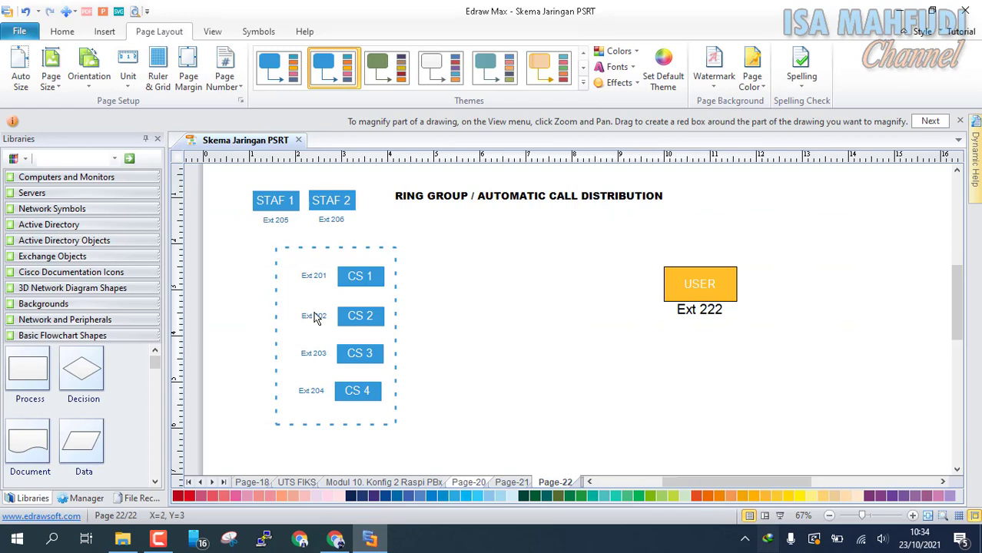
click(336, 540)
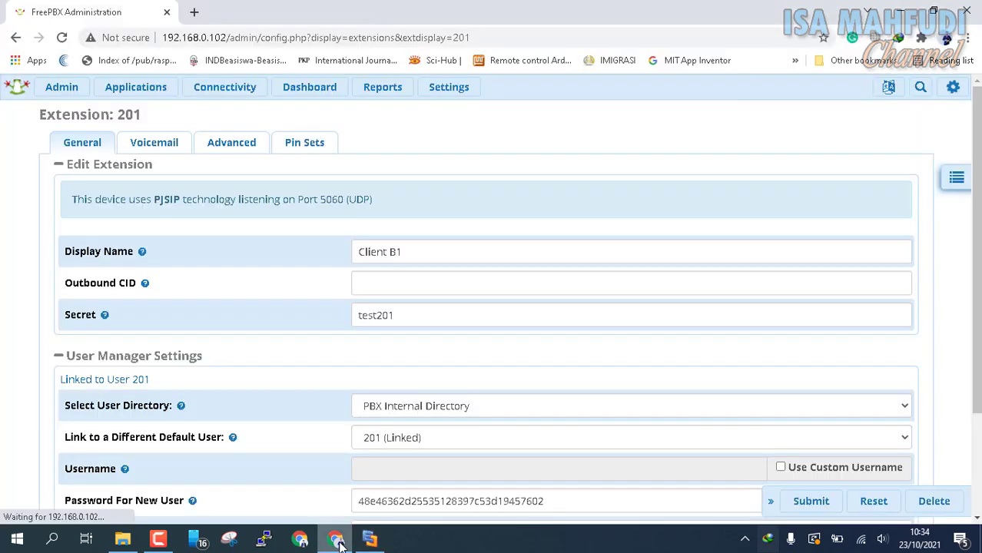
drag(384, 251, 295, 240)
key(BackSpace)
text(CS 1)
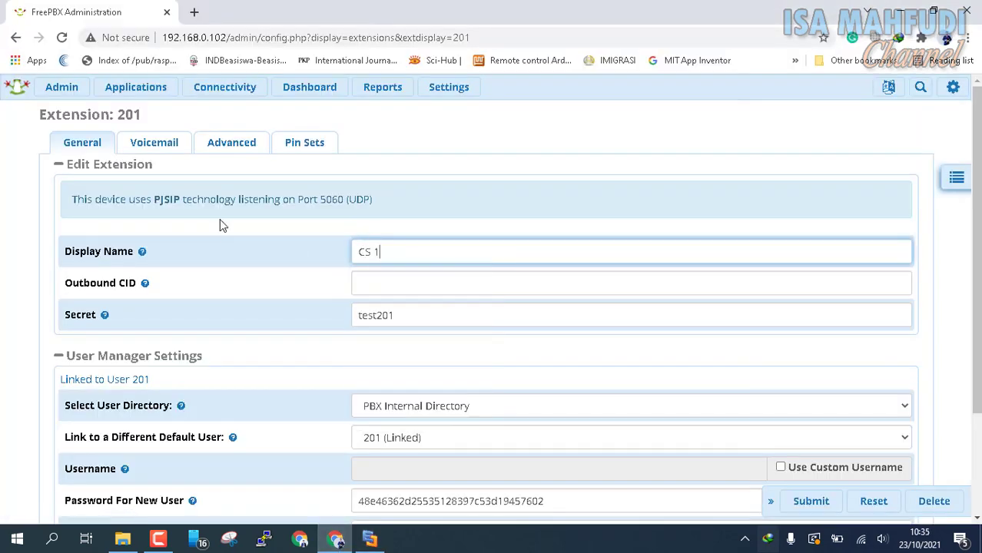
scroll(812, 431, down, 2)
click(812, 432)
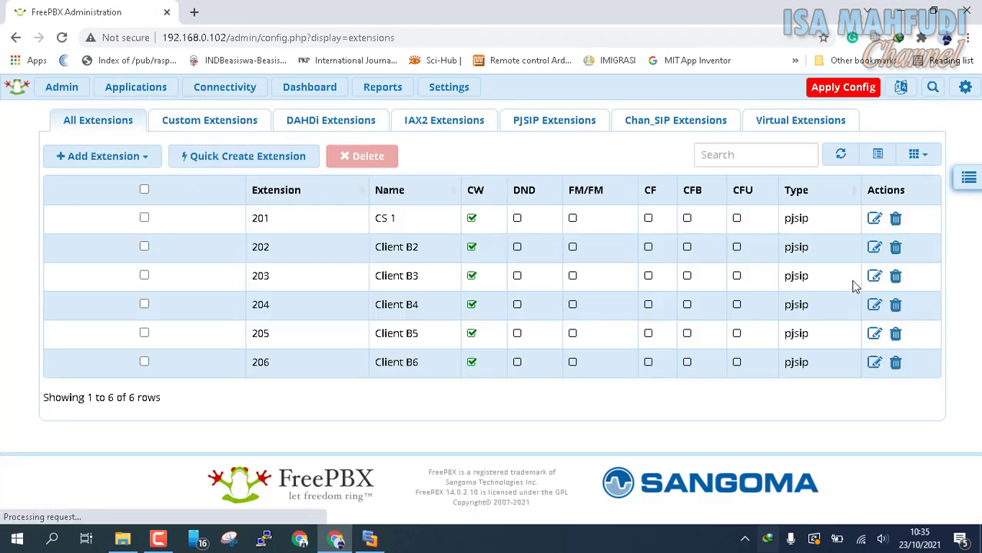
click(387, 259)
drag(415, 251, 150, 254)
text(CS 2)
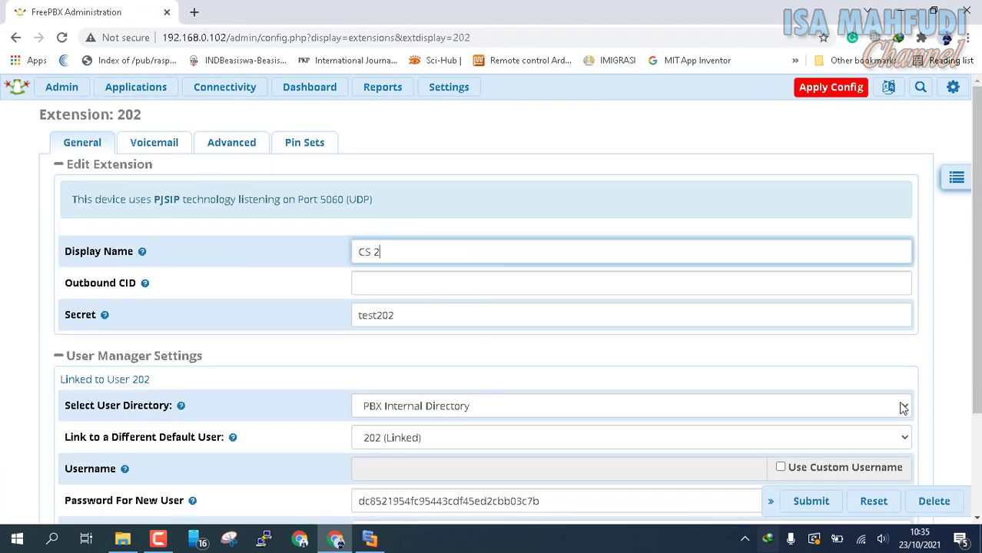
key(Return)
click(136, 87)
click(136, 166)
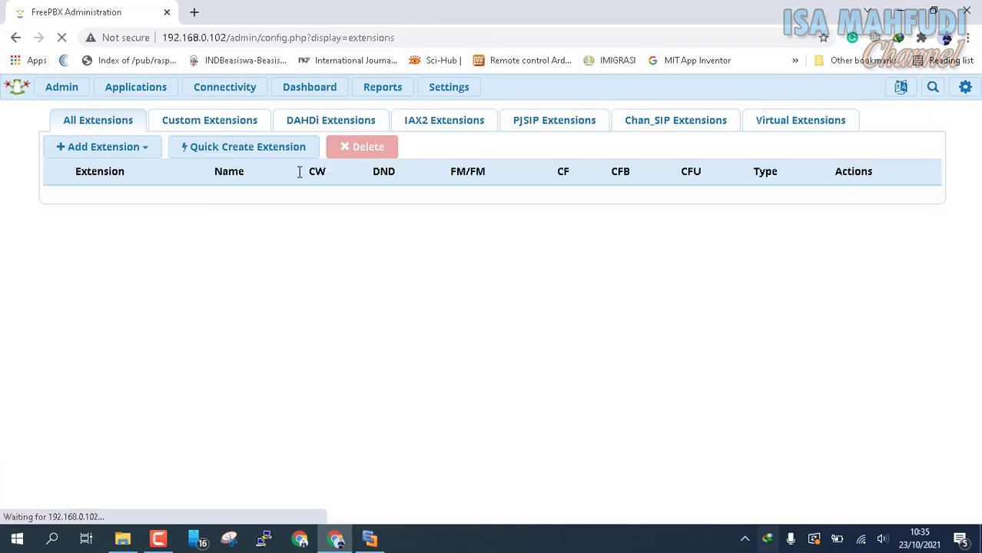
Rename extensions 203 and 204 to CS 3 and CS 4.
click(871, 278)
drag(403, 251, 248, 250)
text(CS 3)
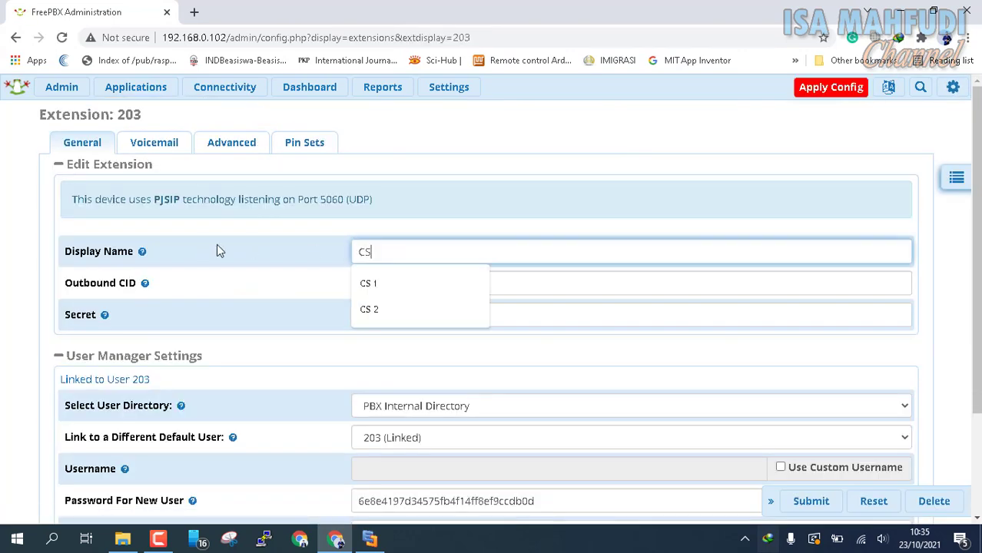
scroll(538, 346, down, 5)
click(807, 430)
click(136, 87)
click(136, 166)
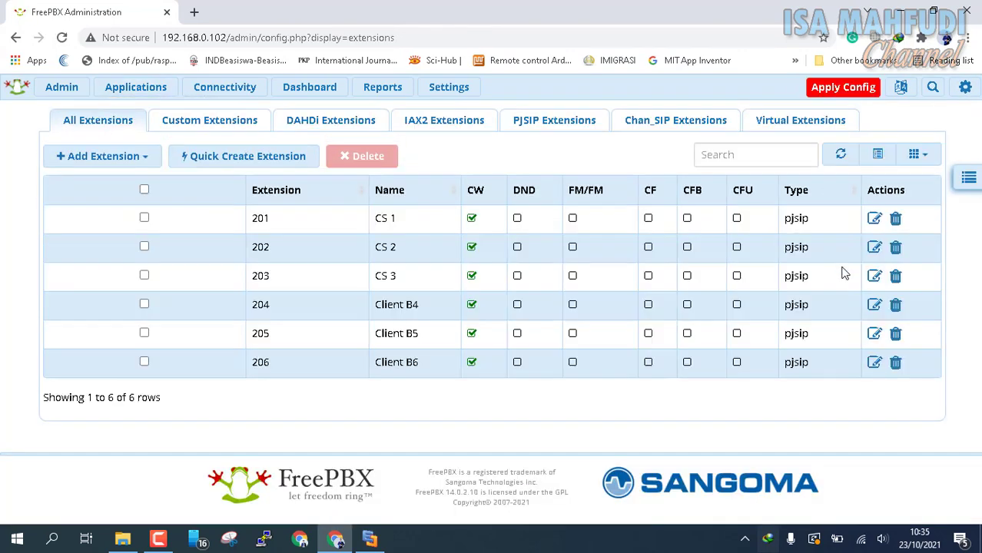
click(871, 306)
drag(415, 251, 218, 248)
text(CS 4)
click(811, 501)
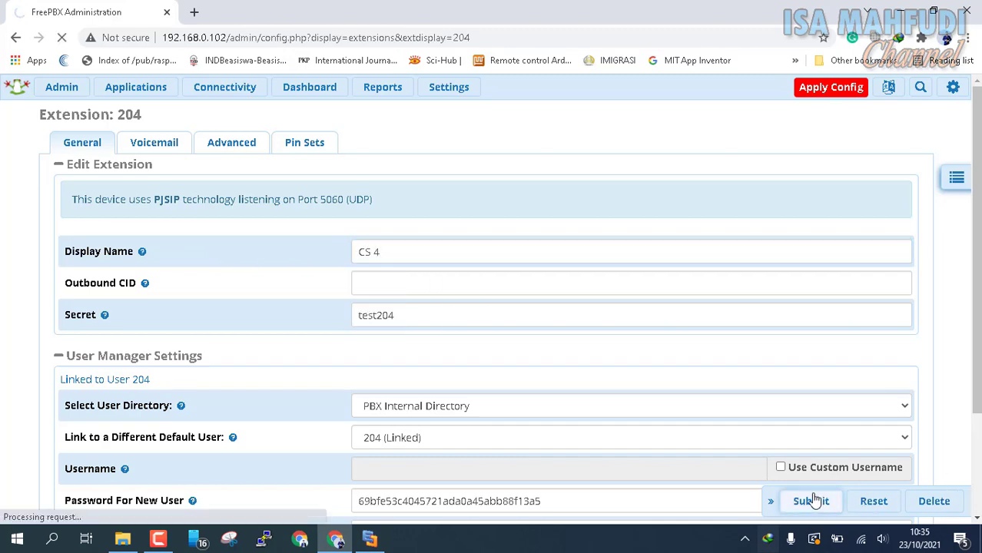
click(136, 87)
click(135, 166)
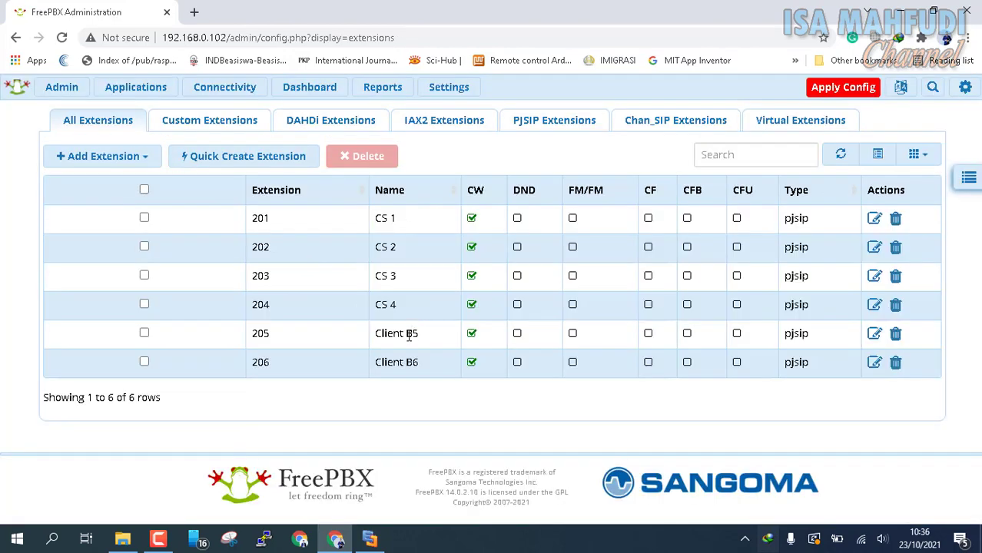
Rename extensions 205 and 206 to STAFF 1 and STAFF 2, then compare with the diagram.
click(875, 333)
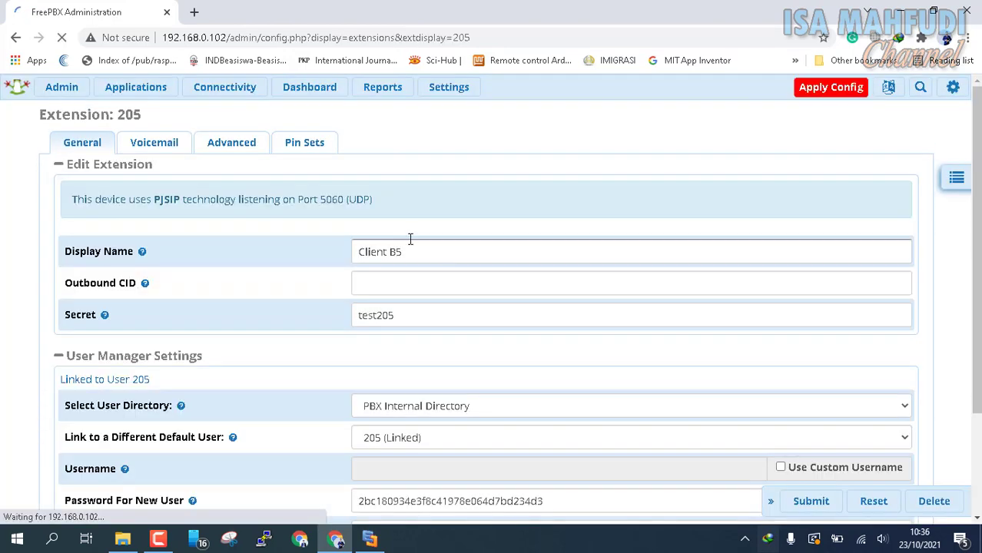
triple_click(410, 251)
text(STAFF 1)
click(821, 505)
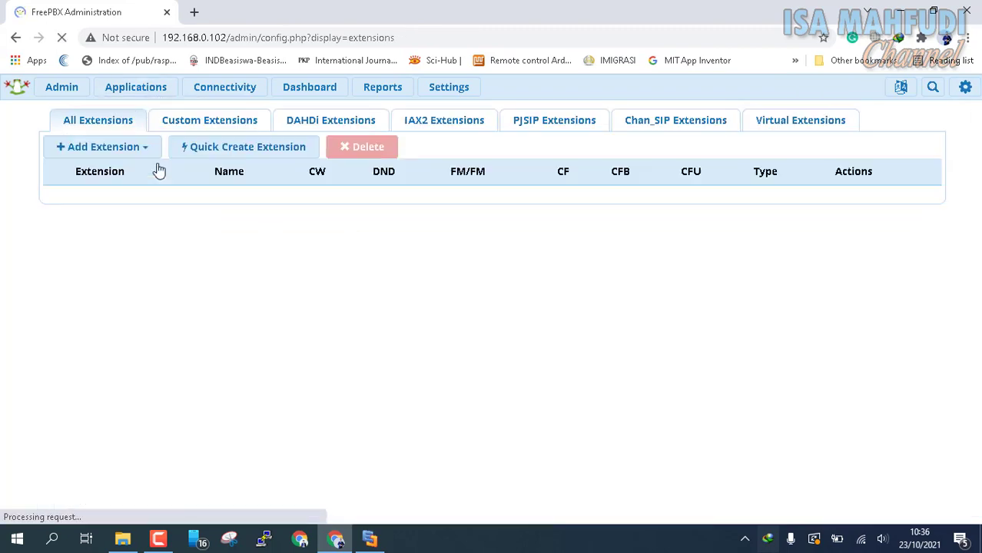
click(876, 367)
triple_click(434, 252)
text(STAFF 2)
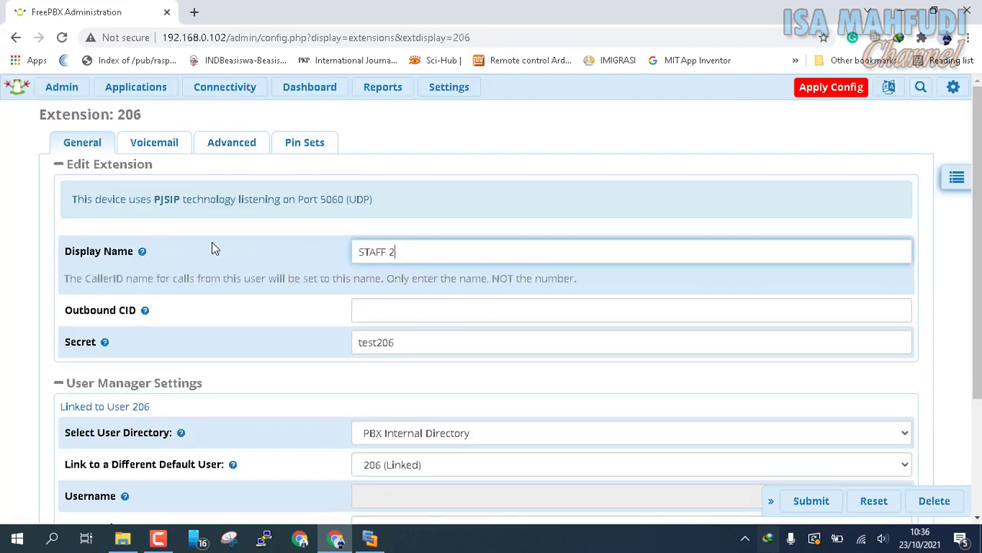
click(774, 505)
click(115, 89)
click(143, 165)
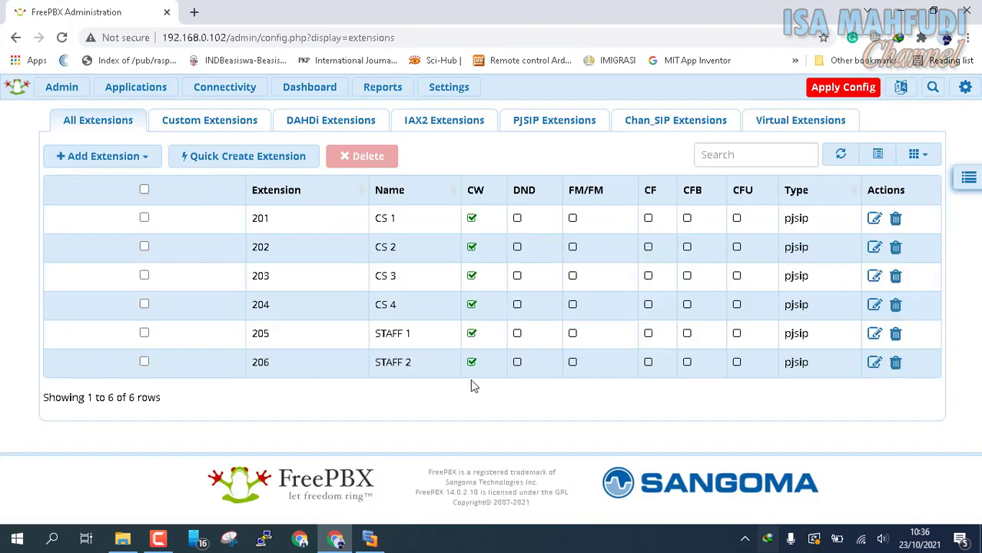
click(370, 539)
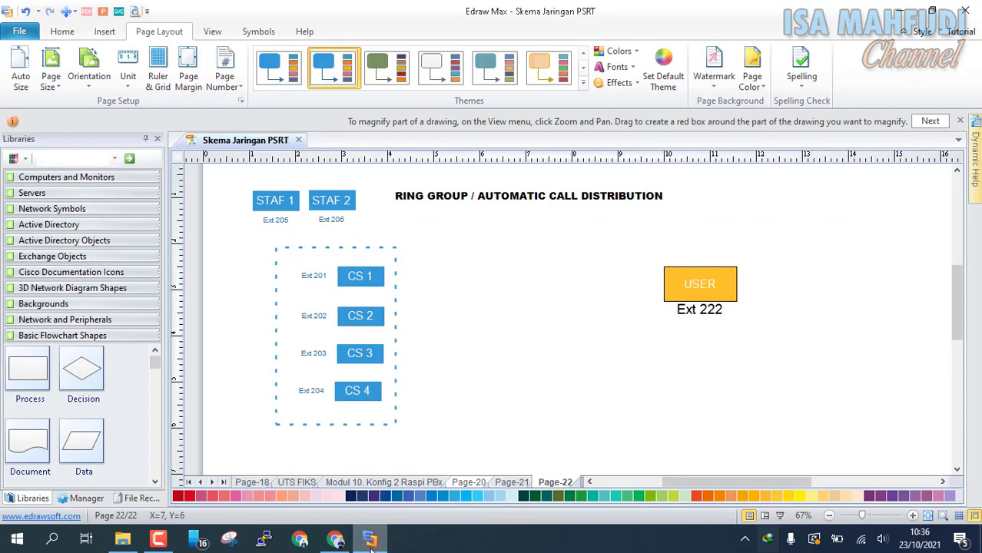
click(342, 542)
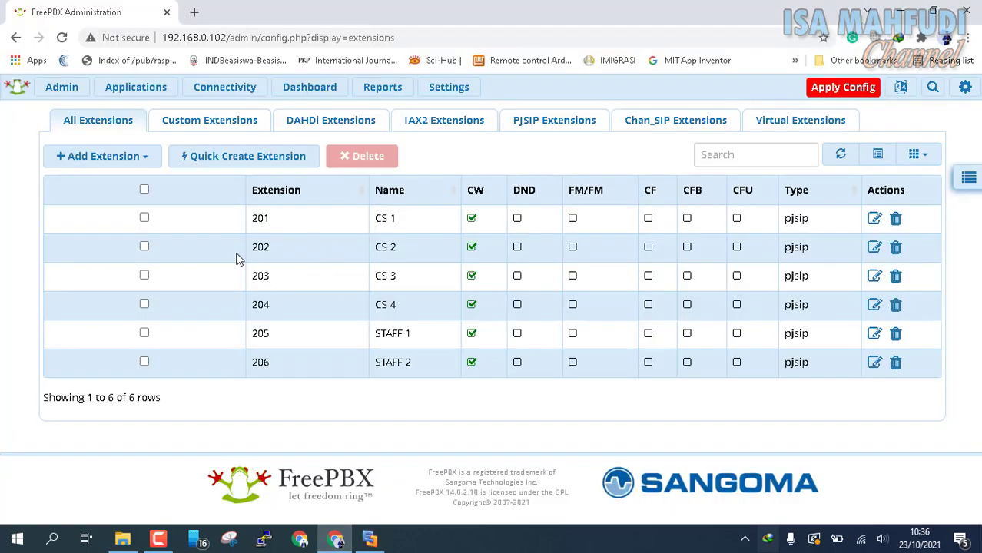
Add a new PJSIP extension numbered 222 with display name USER 1.
click(121, 161)
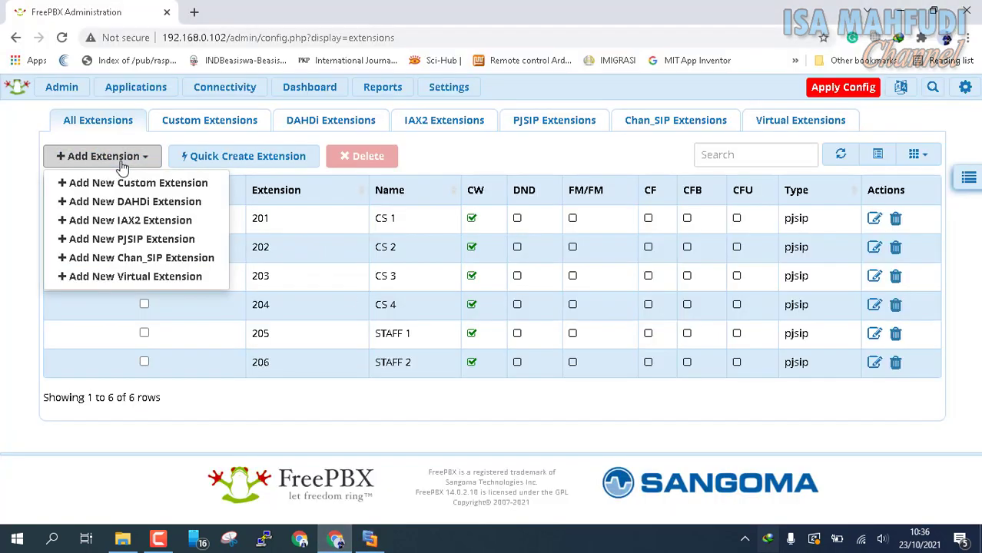
click(141, 240)
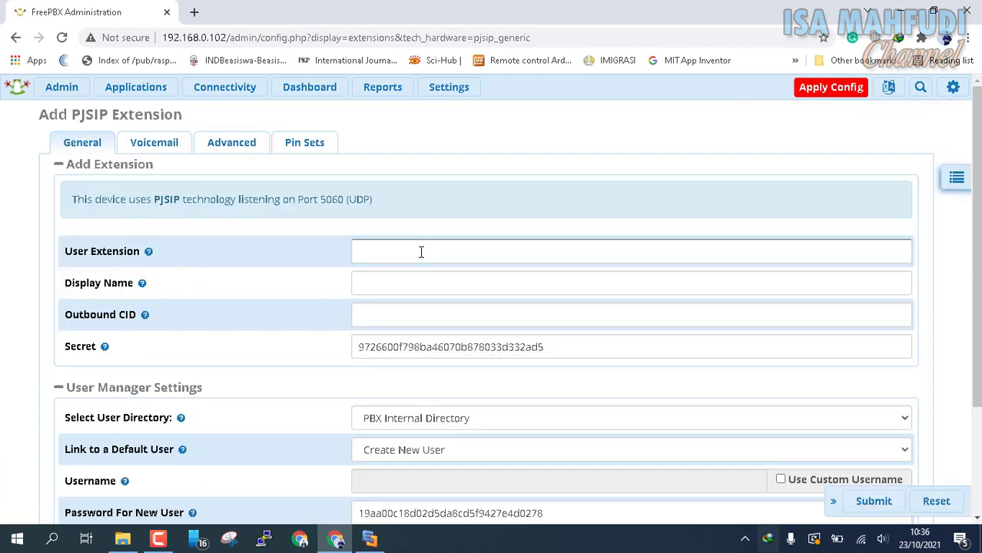
click(422, 252)
text(222)
key(Tab)
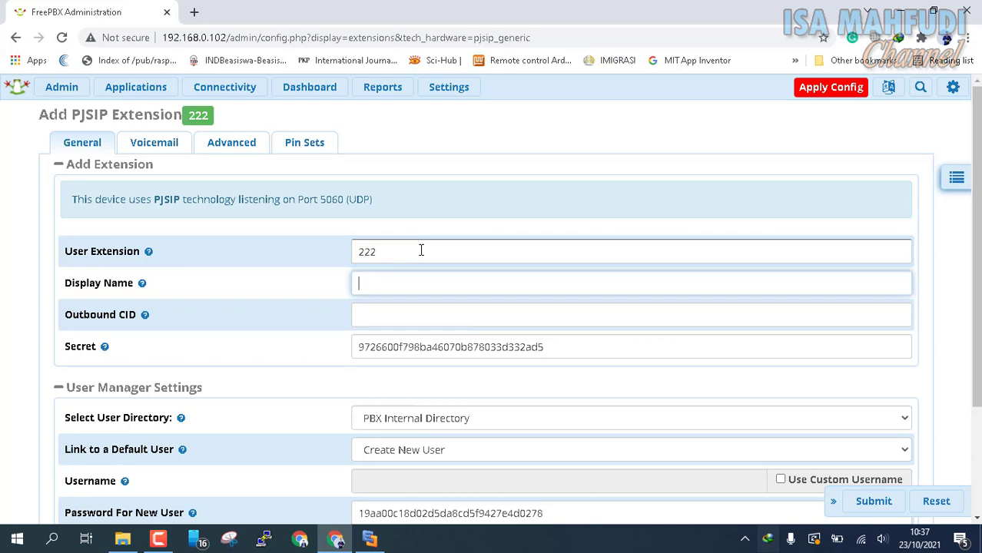
text(USER 1)
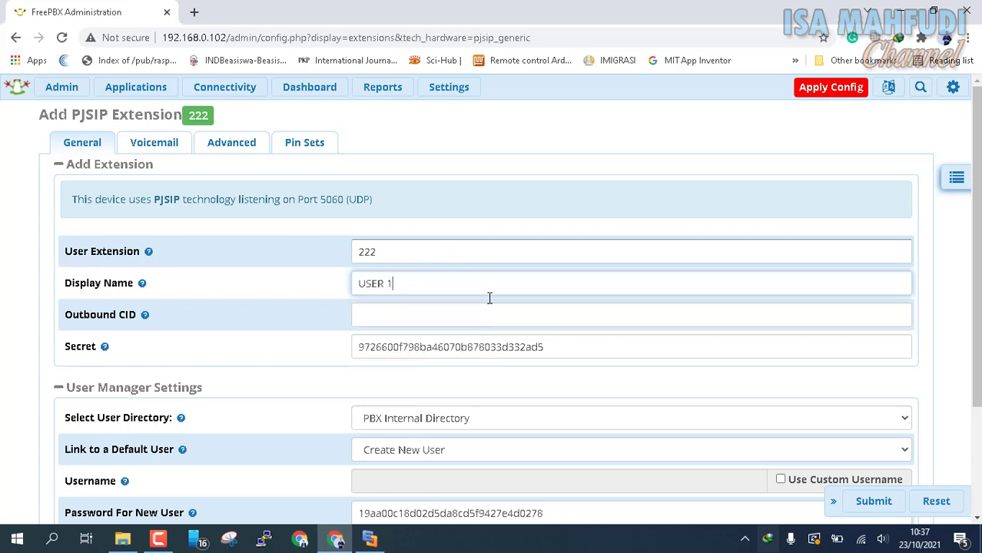
Replace the generated secret, reuse it as the new user's password, and save extension 222.
double_click(585, 350)
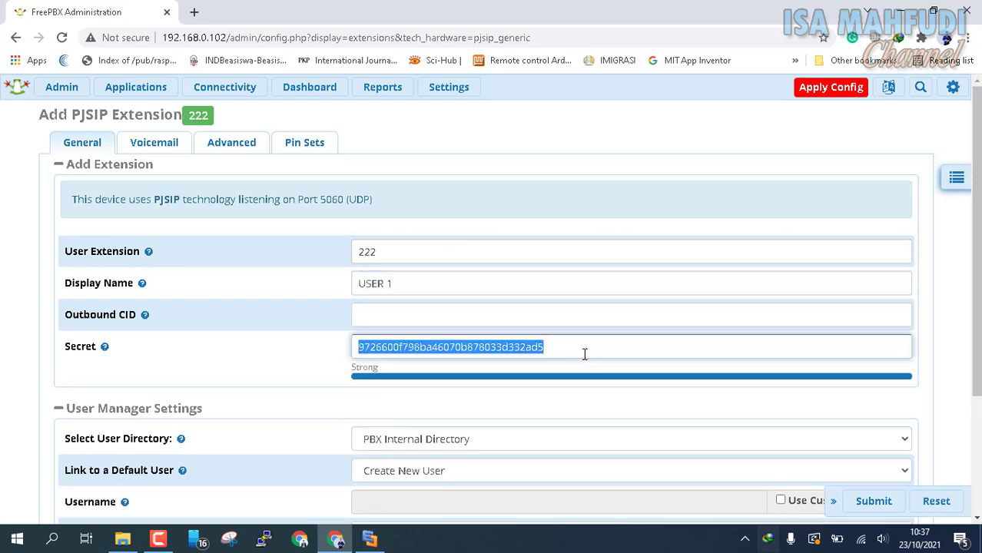
text(test222)
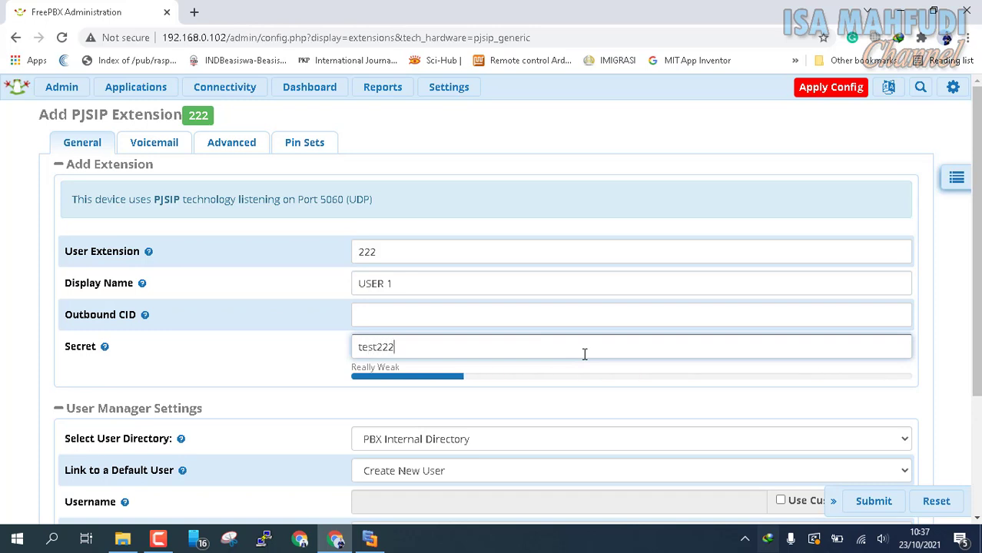
double_click(584, 354)
key(ctrl+c)
scroll(580, 341, down, 2)
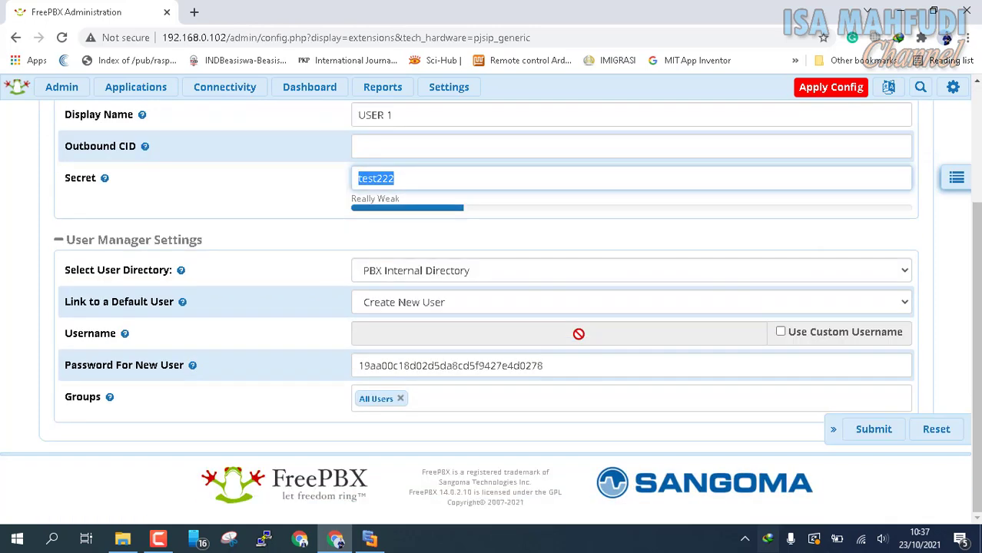
double_click(589, 368)
key(ctrl+v)
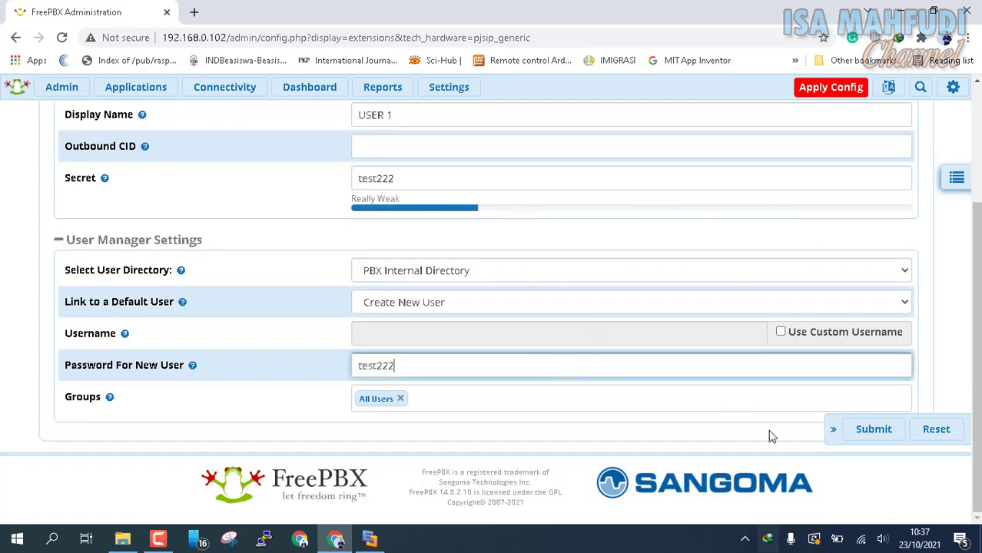
click(883, 435)
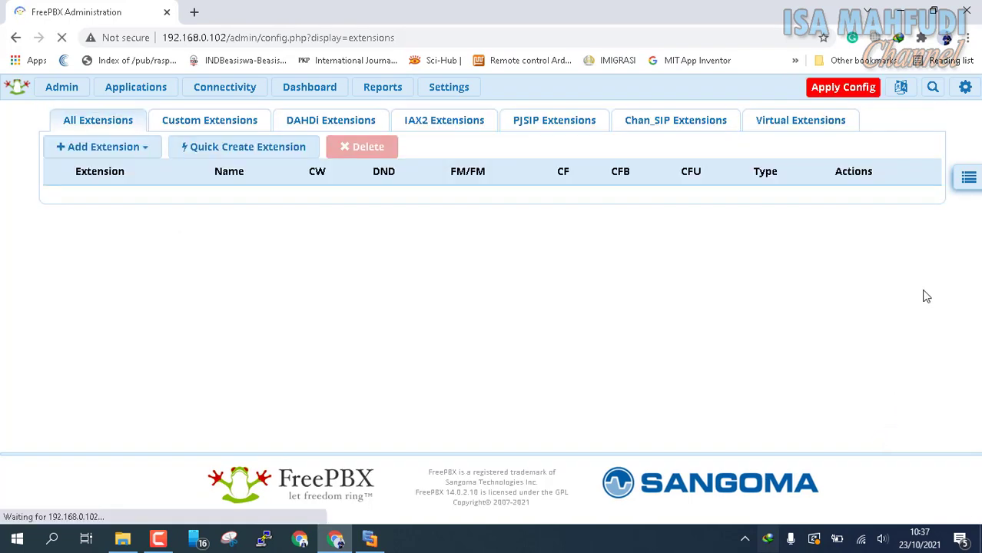
Apply the PBX configuration and launch the X-Lite softphone from the desktop.
click(846, 89)
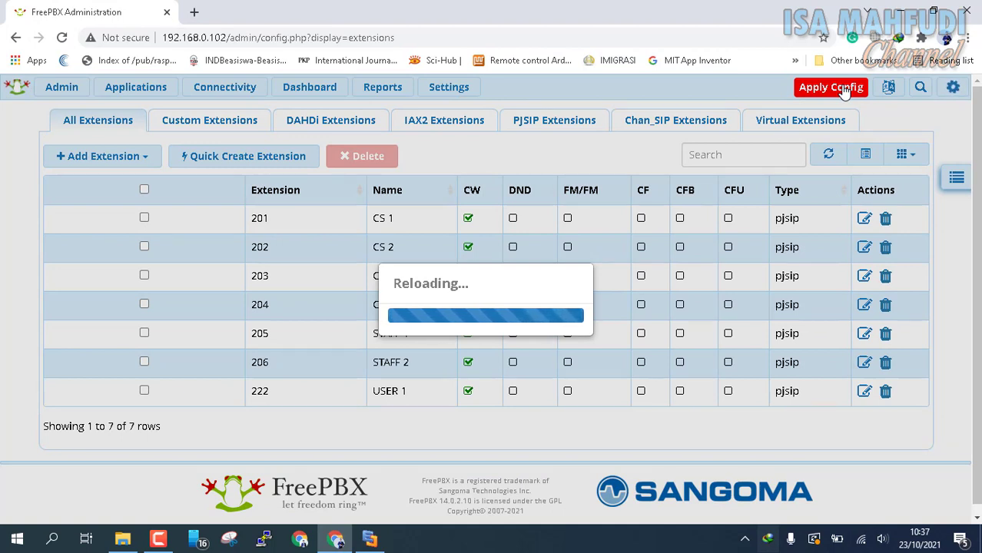
click(895, 10)
click(899, 9)
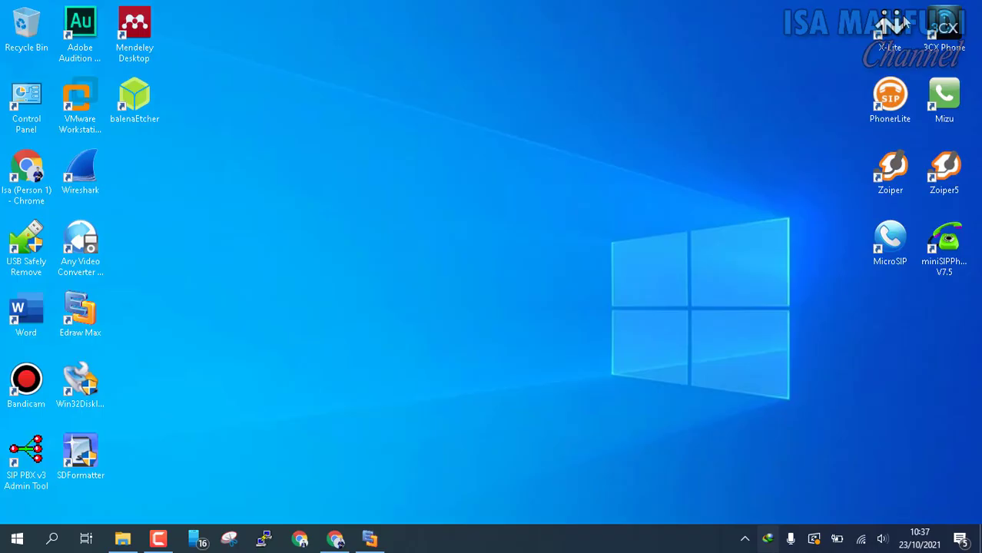
double_click(901, 23)
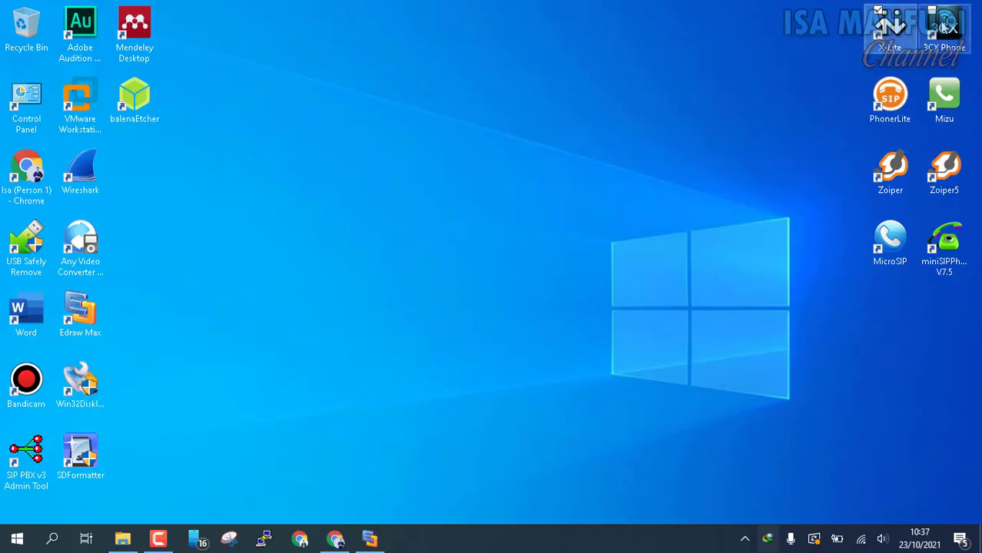
click(941, 60)
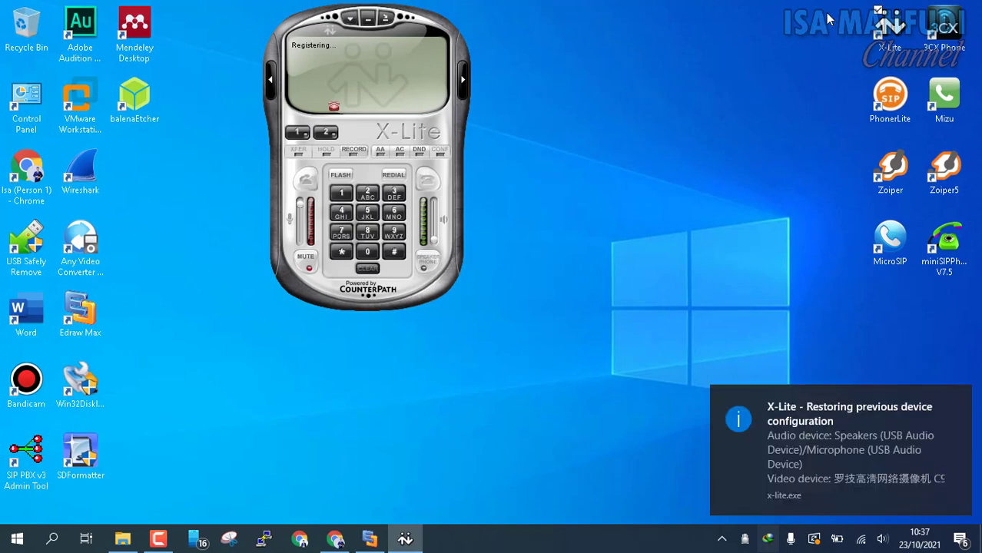
Remove the old Client A1 SIP account from X-Lite.
right_click(397, 49)
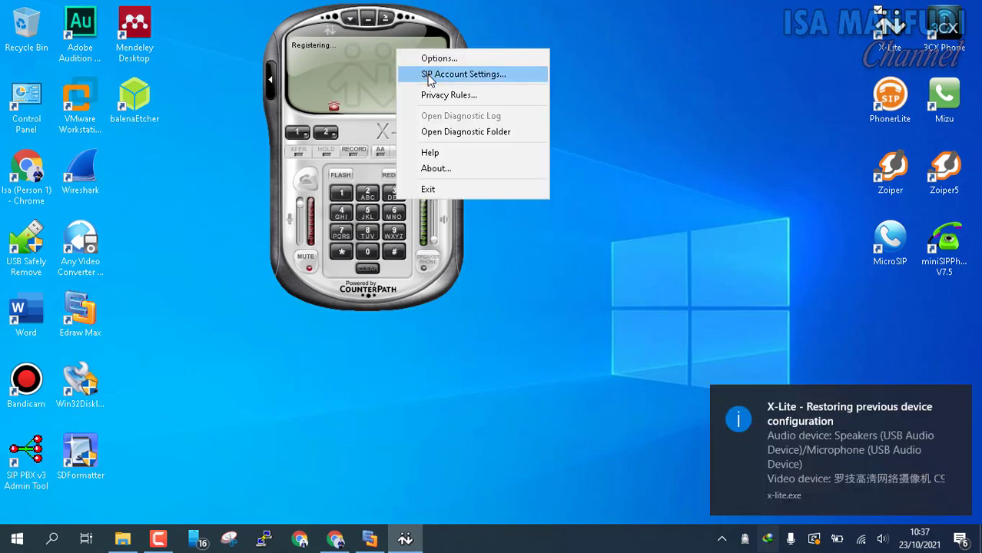
click(431, 74)
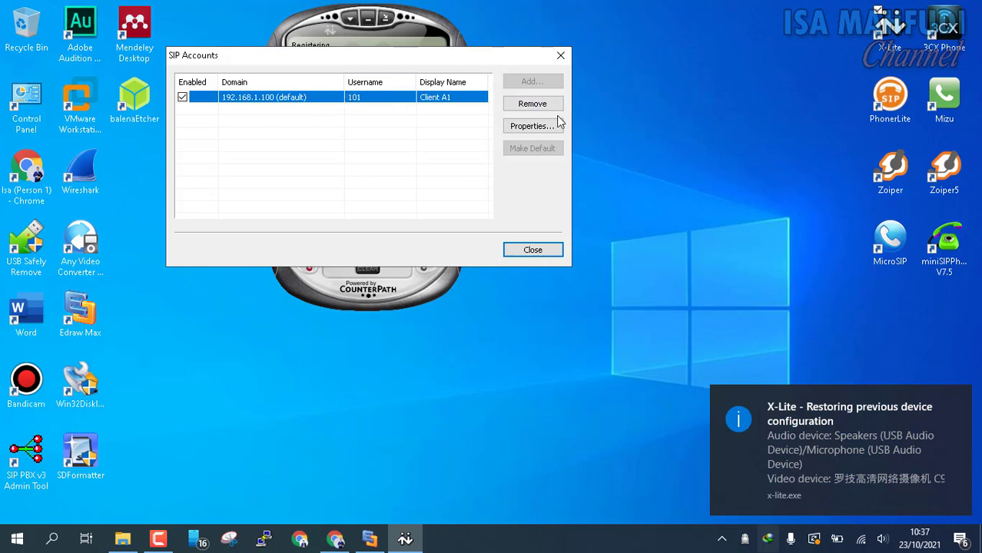
click(533, 104)
click(516, 318)
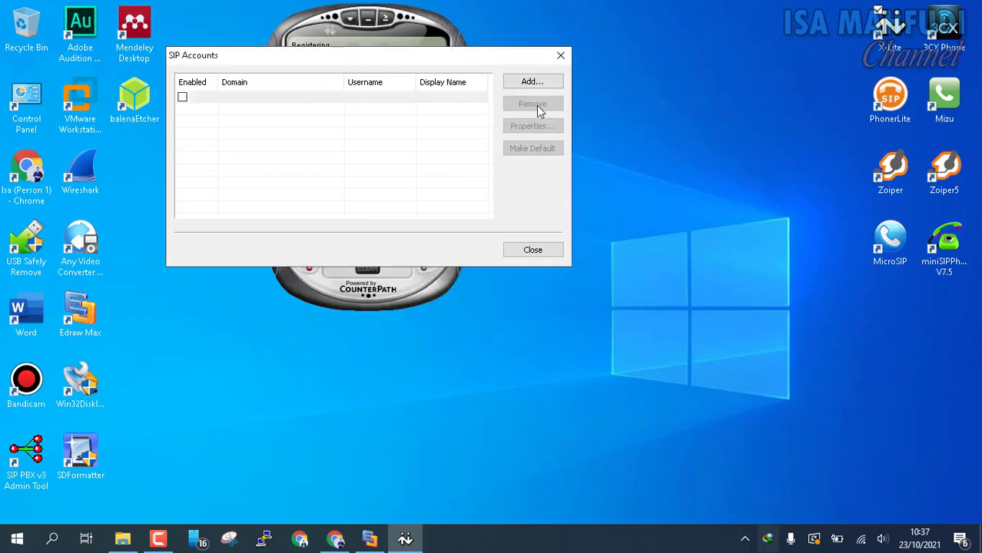
Add a CS 1 account with user name 201 and domain 192.168.0.102.
click(538, 83)
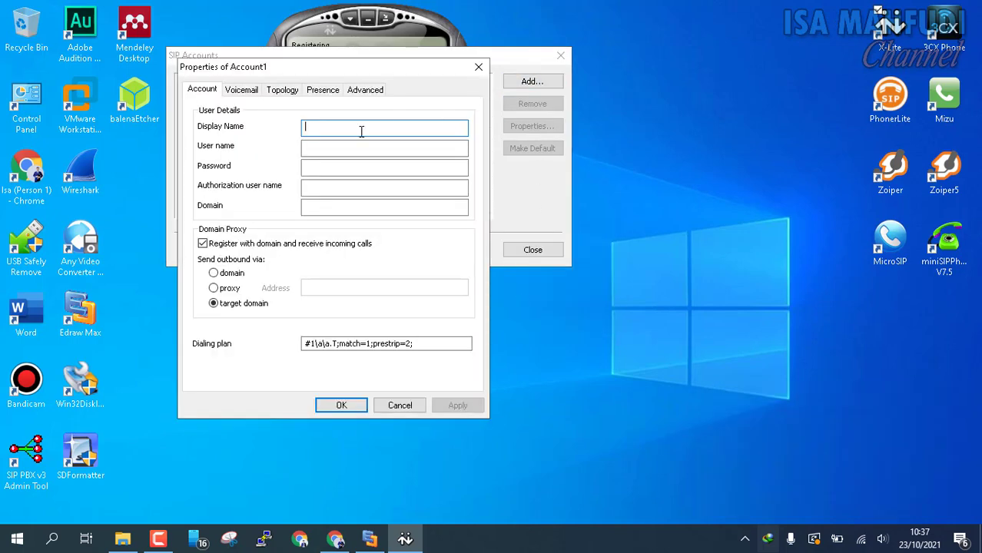
text(C)
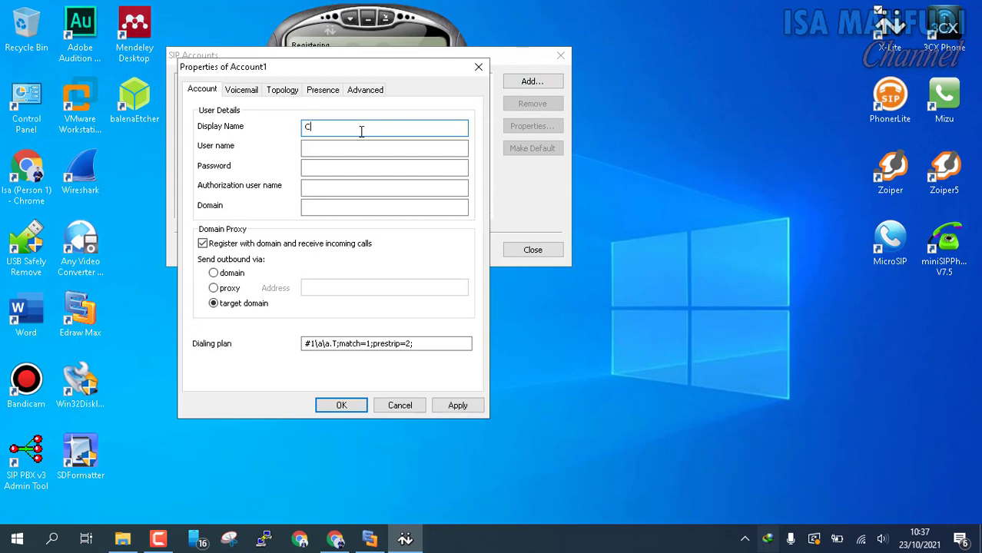
text(S 1)
key(Tab)
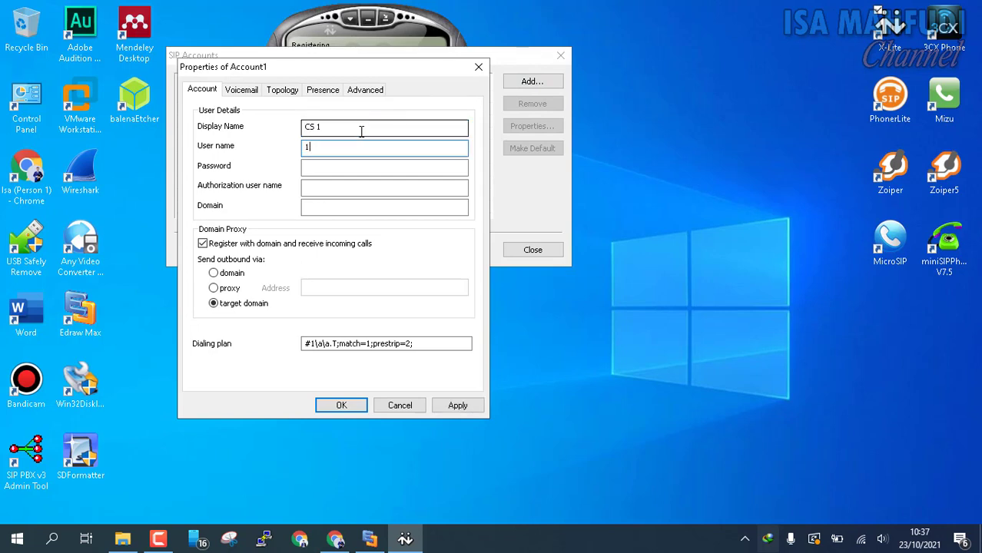
text(201)
key(Tab)
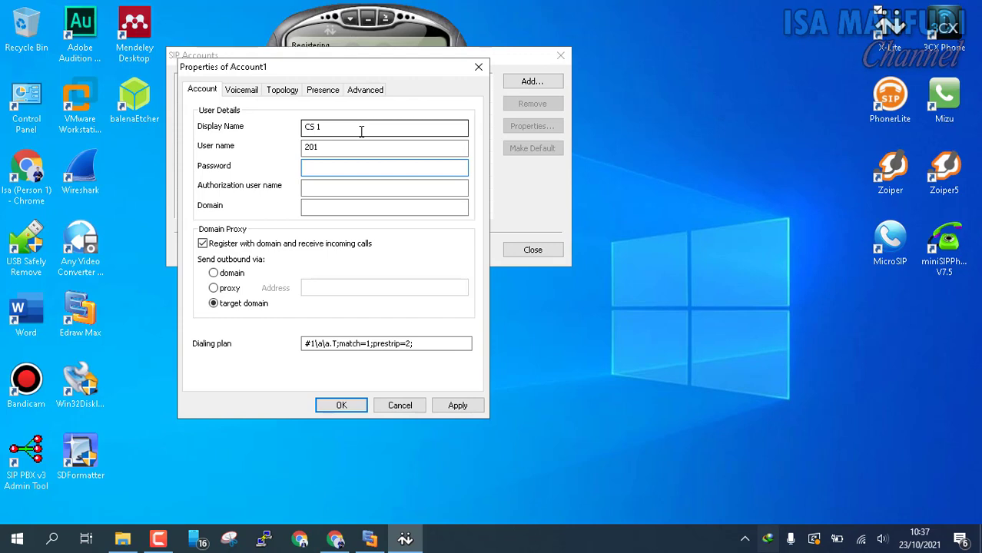
key(Tab)
key(Tab)
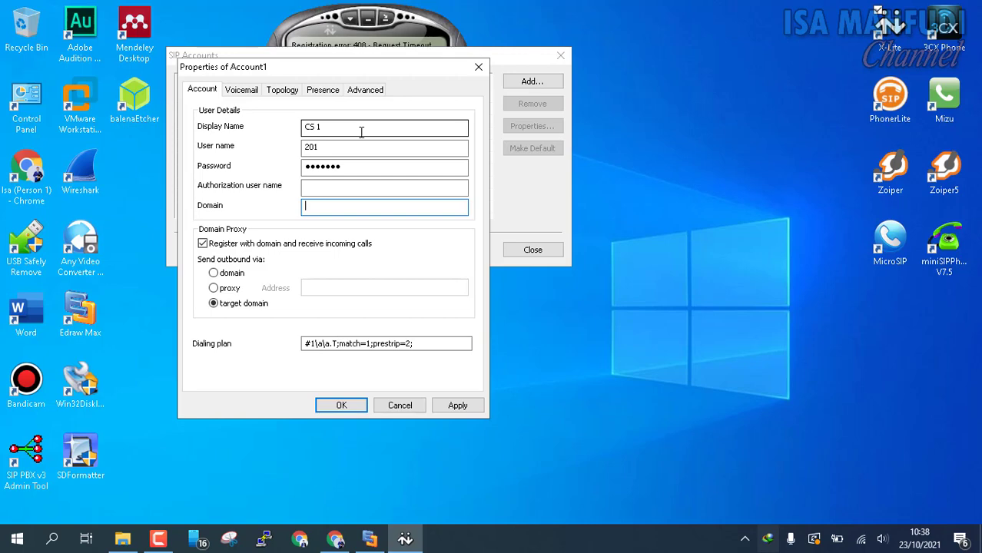
click(349, 543)
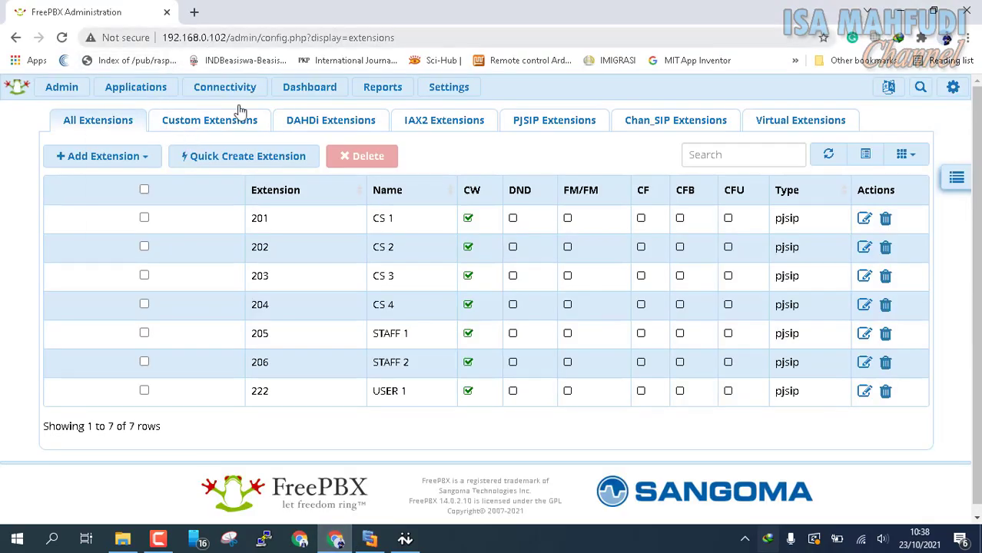
click(405, 539)
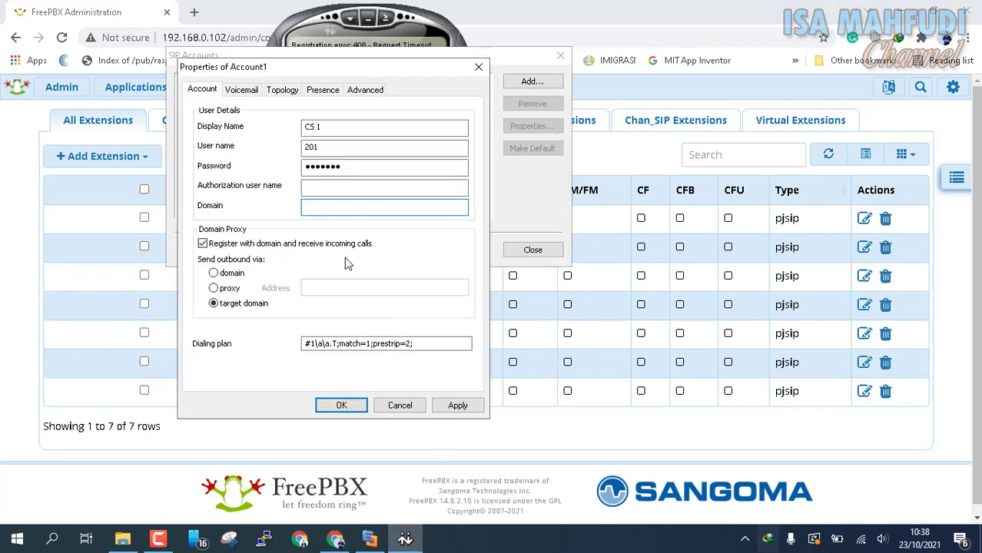
text(192.168.0.102)
click(355, 408)
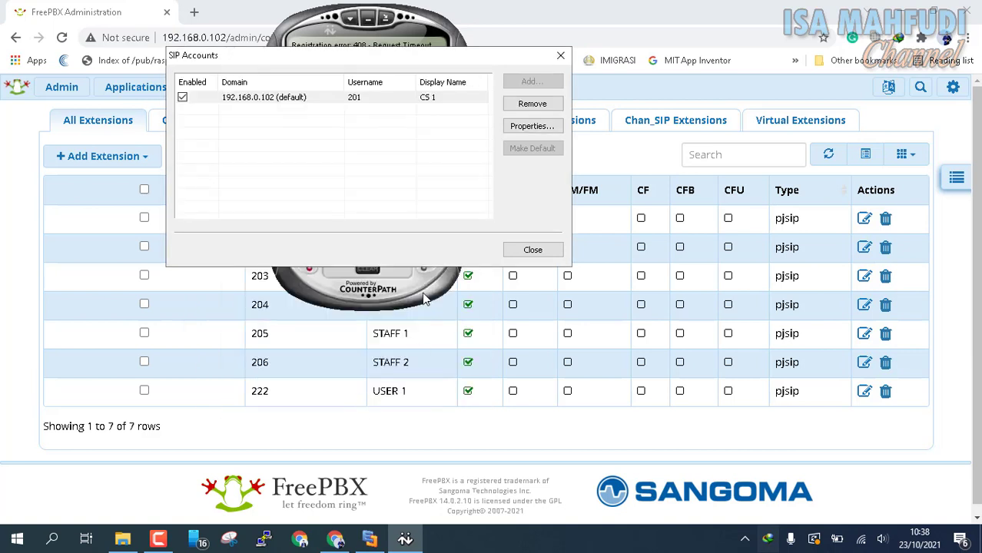
click(533, 250)
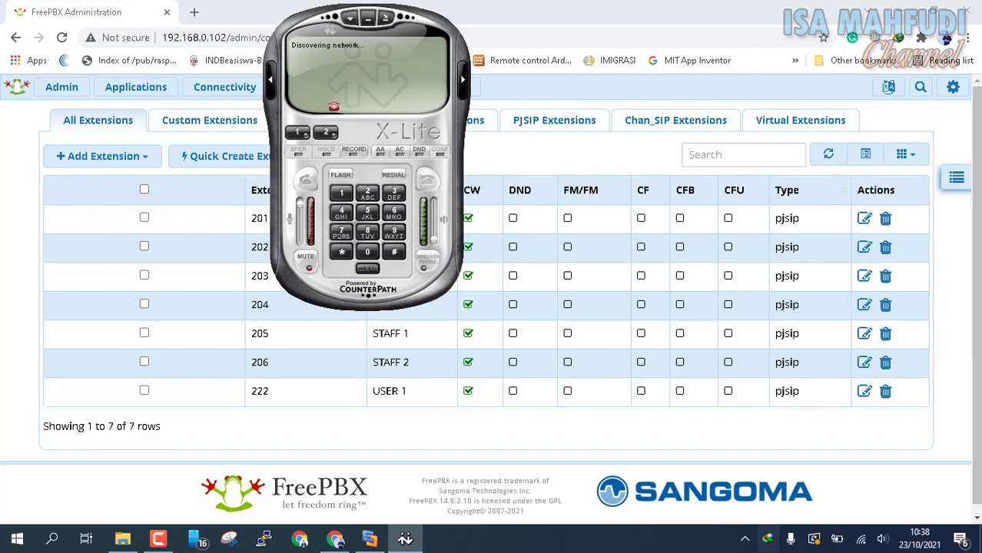
click(905, 11)
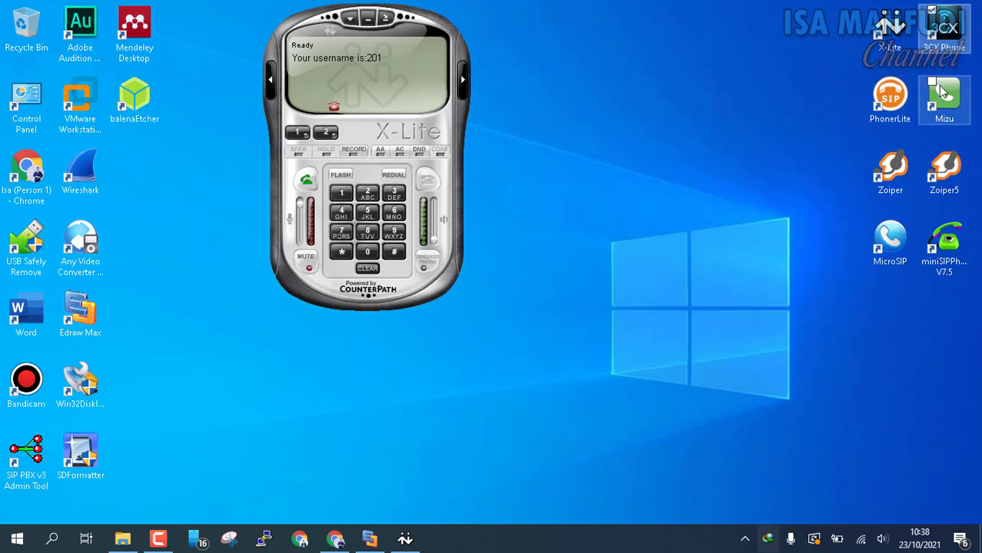
Move X-Lite to the top-left corner and delete the old Client A2 account in 3CXPhone.
drag(313, 12, 23, 17)
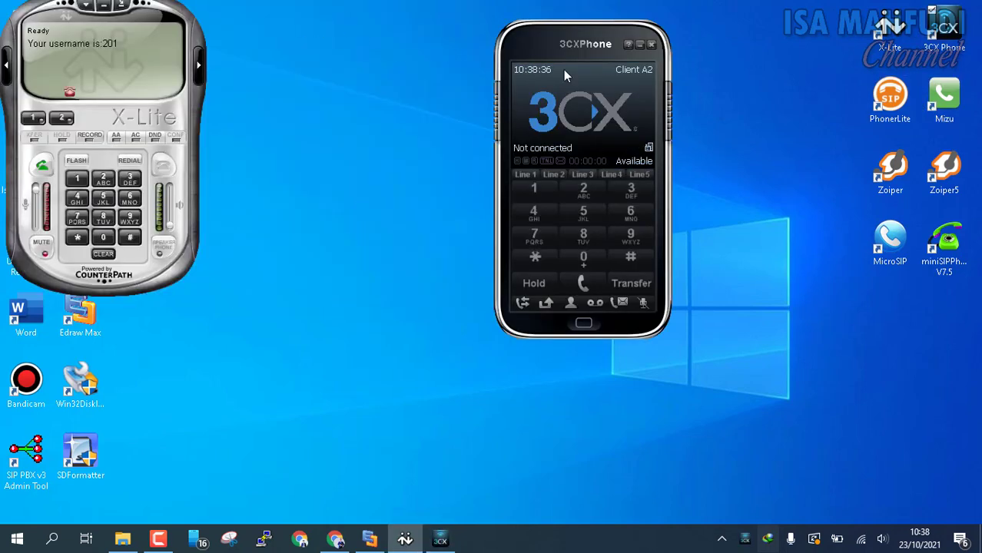
click(633, 71)
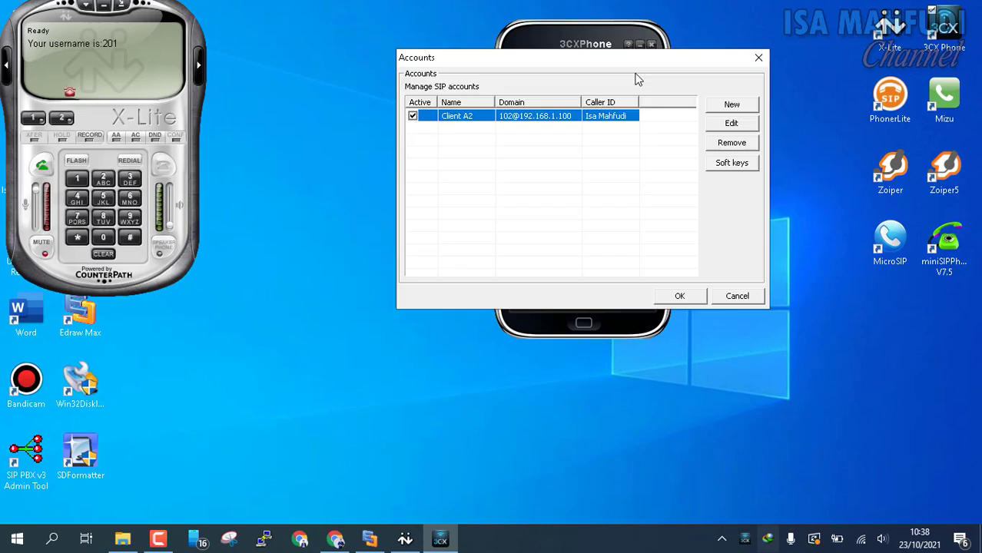
click(745, 146)
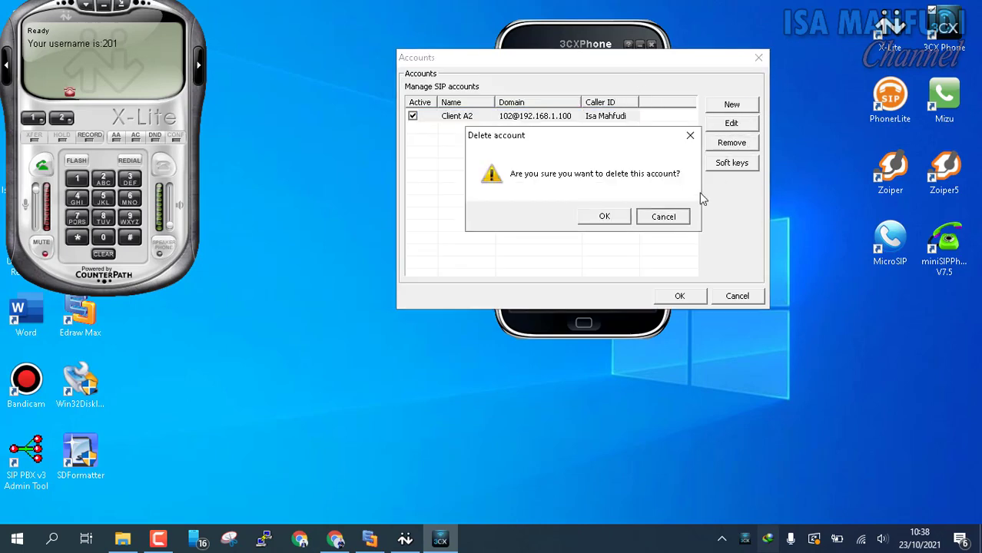
click(662, 216)
click(759, 58)
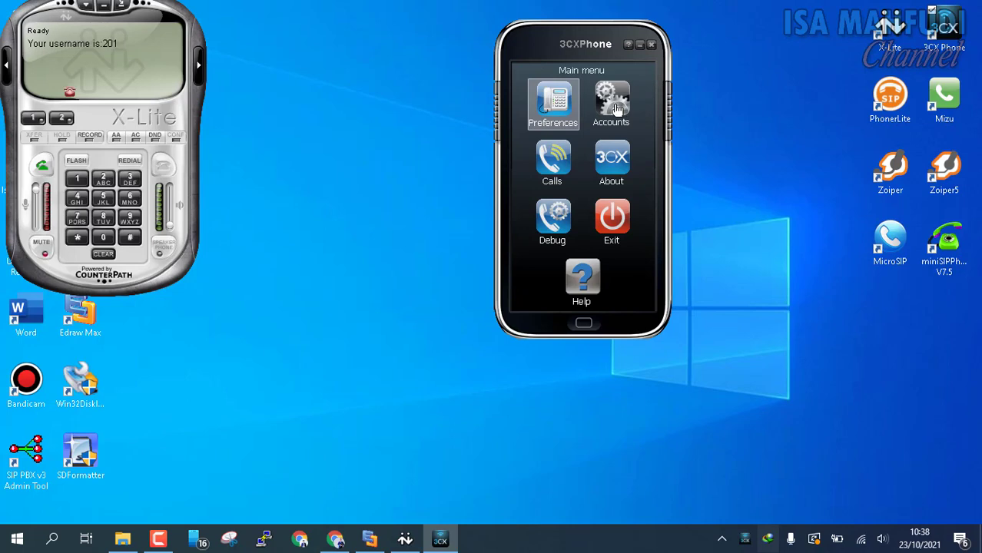
click(617, 110)
click(743, 142)
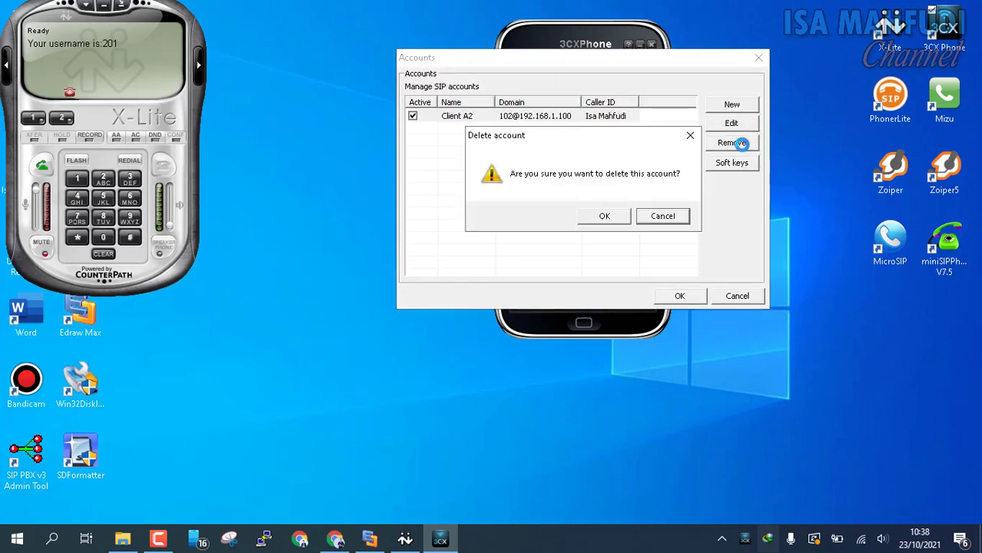
click(626, 209)
Create a CS 2 account for extension 202 at 192.168.0.102 and apply it.
click(734, 104)
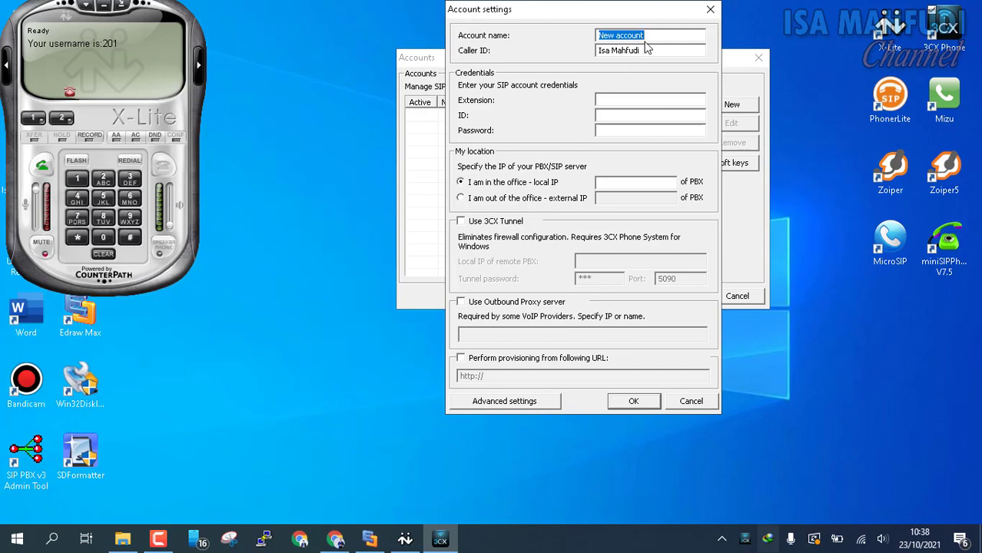
text(cS 2)
key(Tab)
key(Tab)
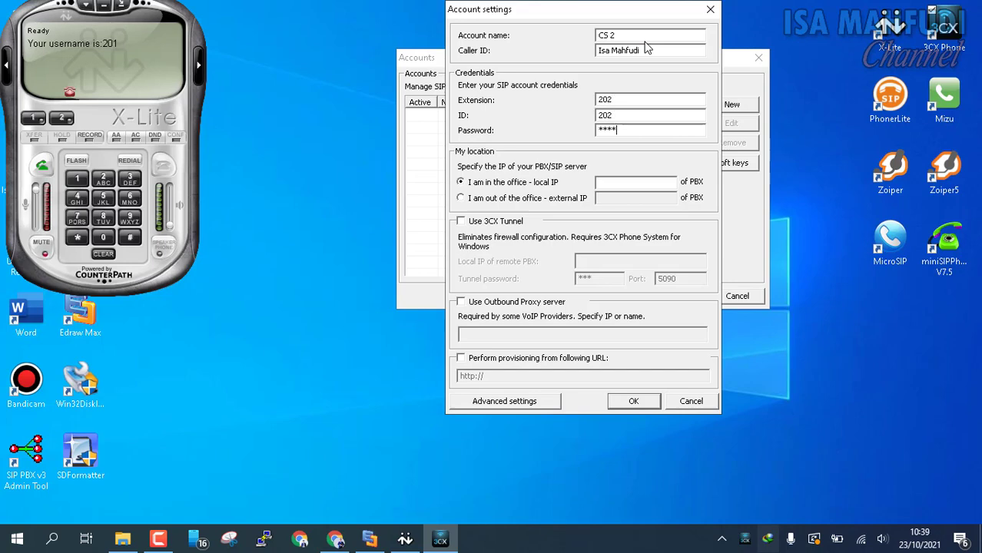
text(5)
key(Tab)
key(Tab)
click(653, 403)
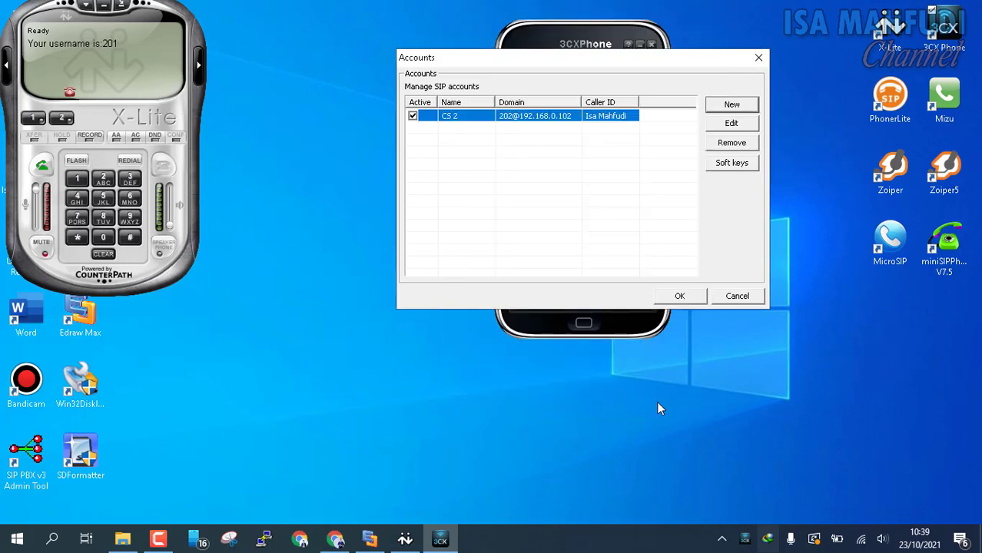
click(681, 299)
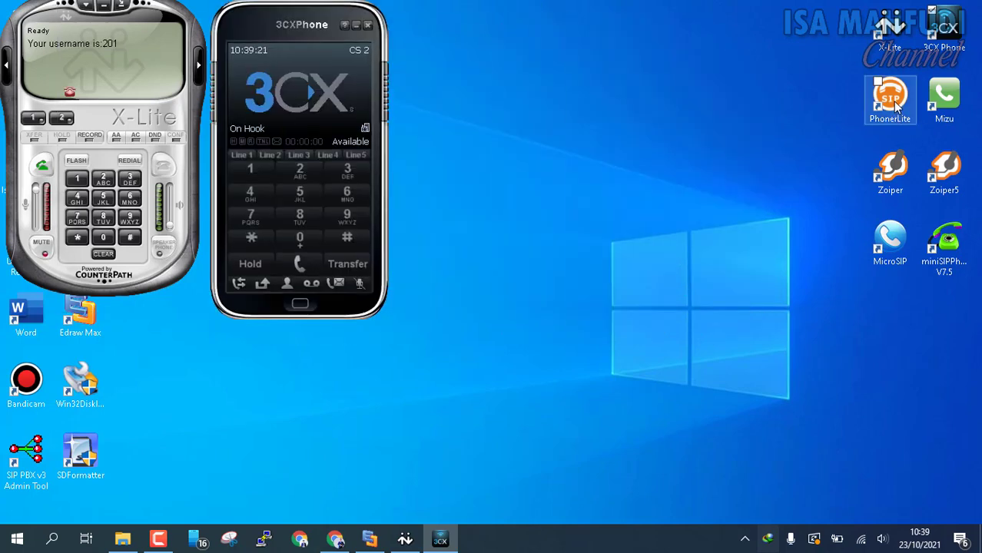
Open PhonerLite and start a new manual profile with realm/domain 192.168.0.102.
click(896, 108)
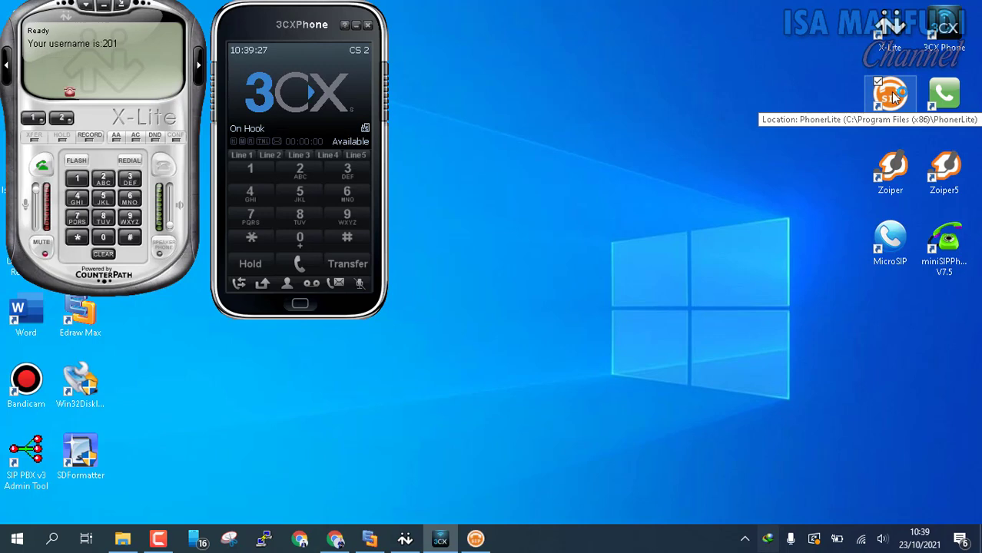
click(483, 541)
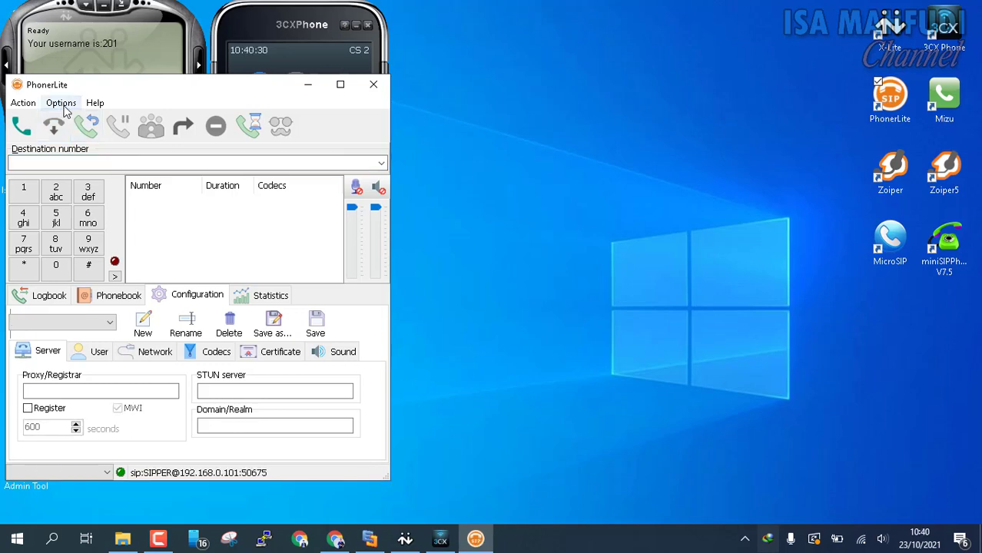
click(60, 103)
mouse_move(157, 134)
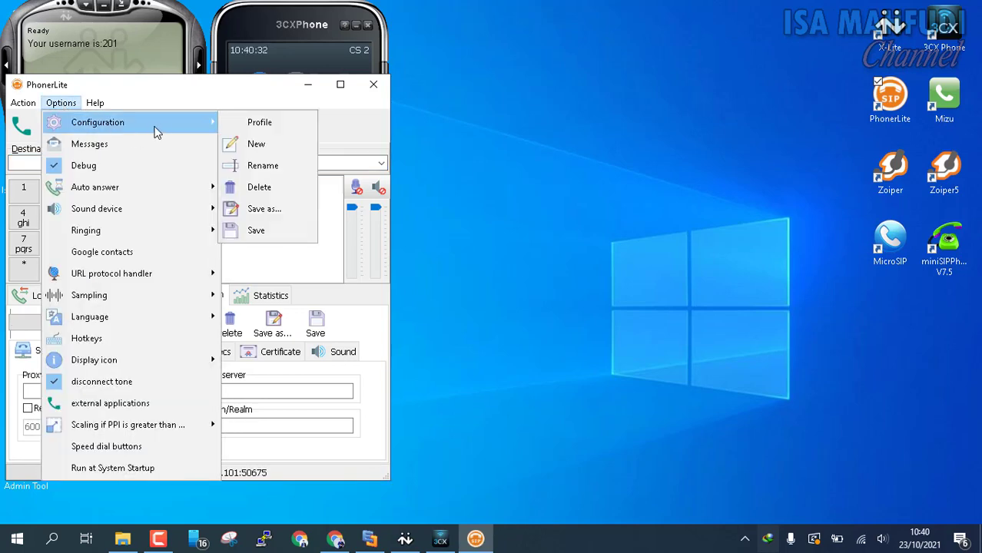
click(273, 144)
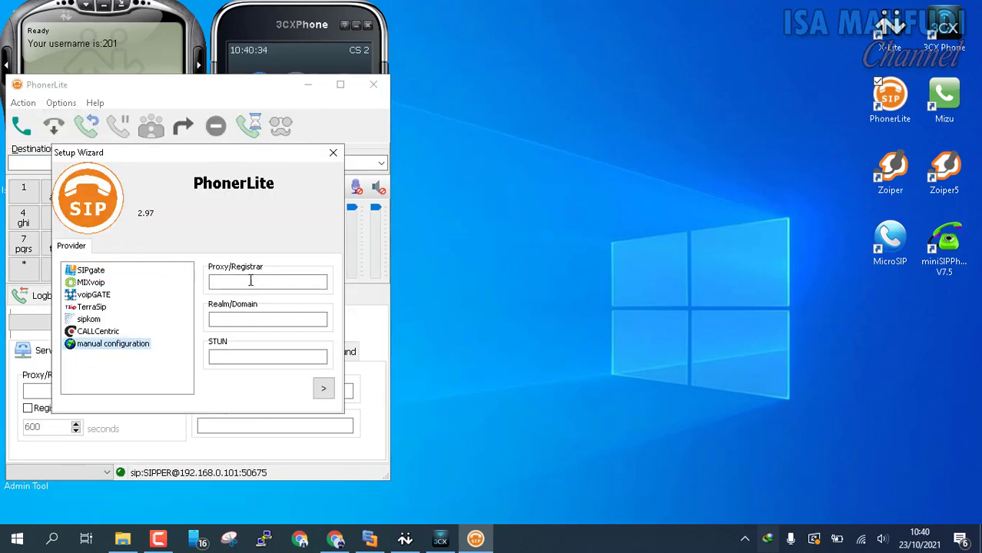
click(250, 282)
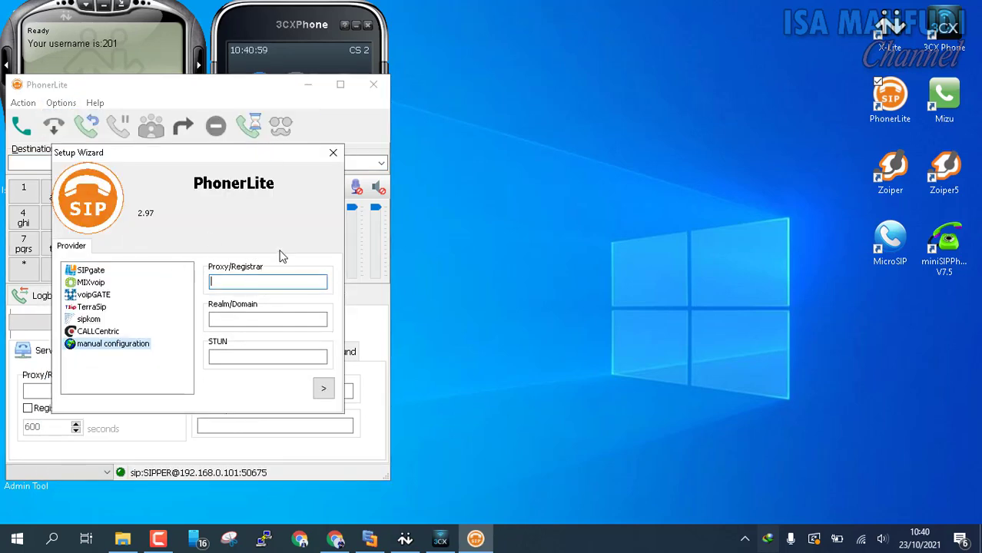
click(251, 320)
text(192.168.)
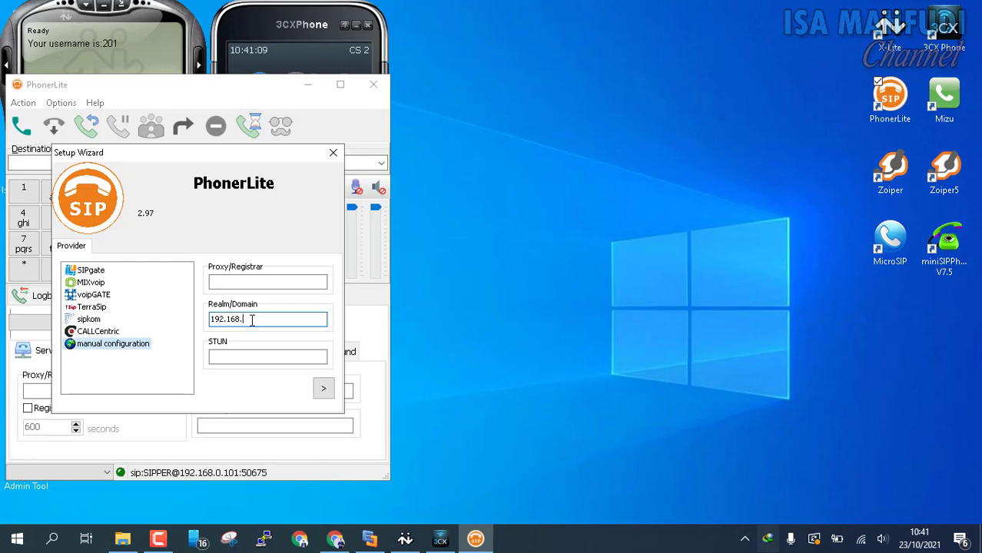
text(0.102)
click(323, 389)
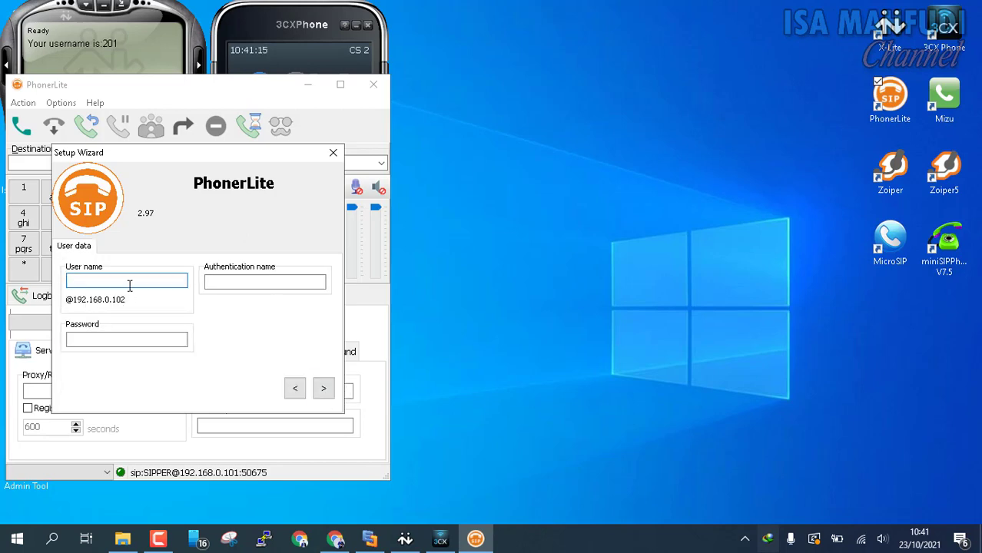
Enter user 203 and its password, then finish the setup wizard.
text(203)
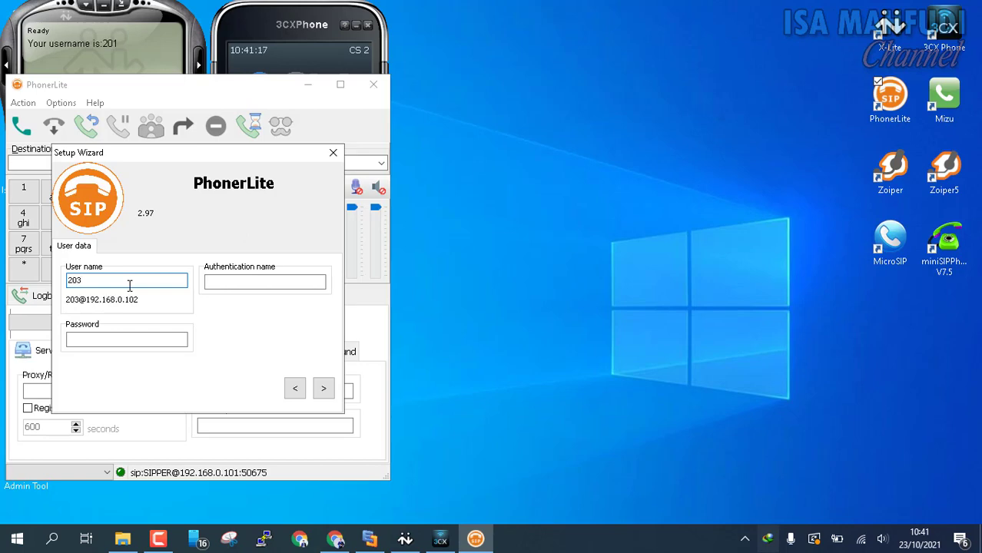
click(165, 338)
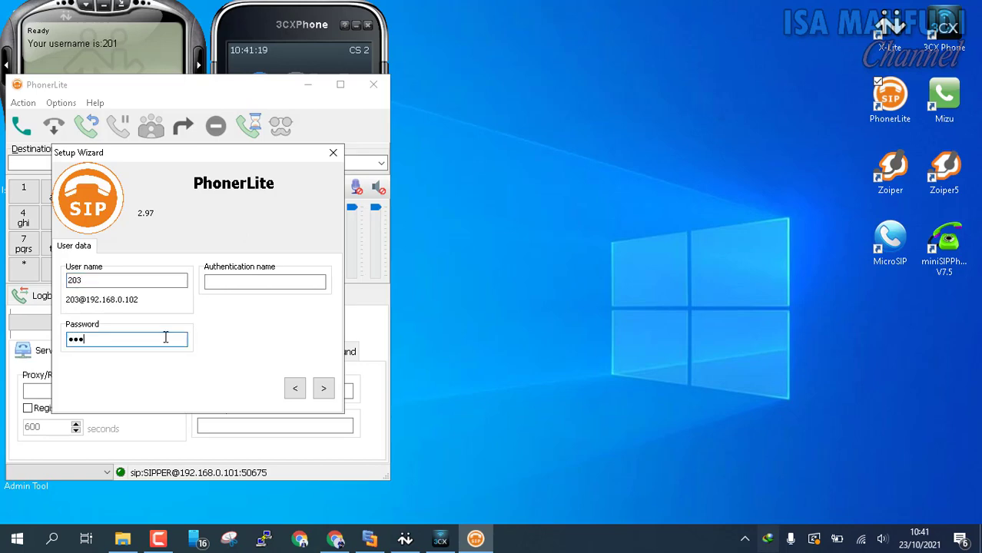
text(•••••••)
click(323, 392)
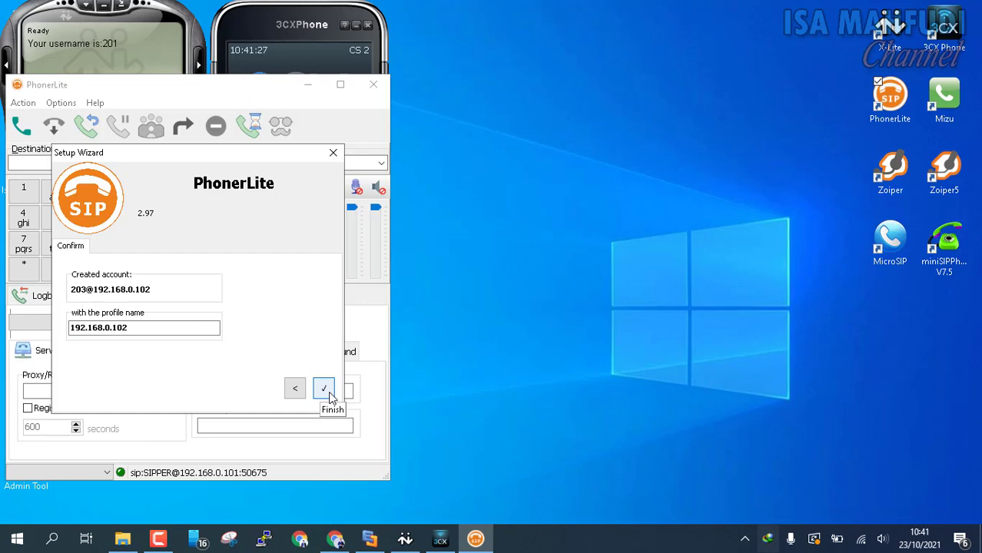
click(329, 394)
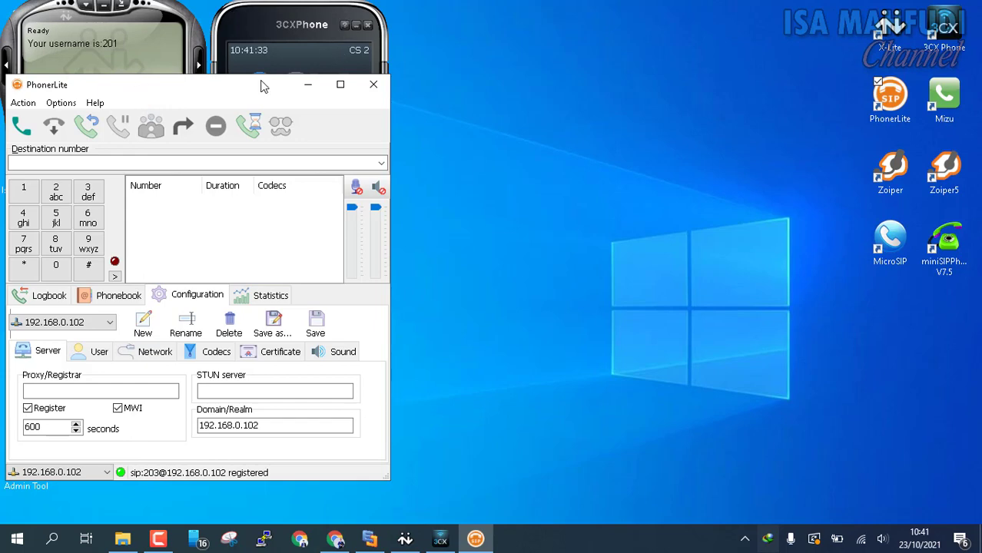
Launch MicroSIP, place it over PhonerLite, and open its current account for editing.
click(888, 246)
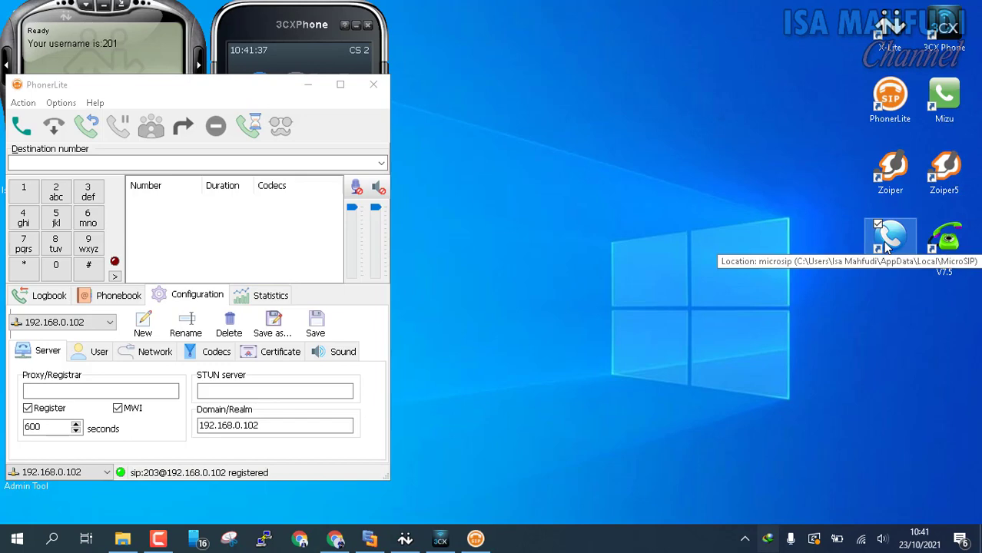
double_click(888, 248)
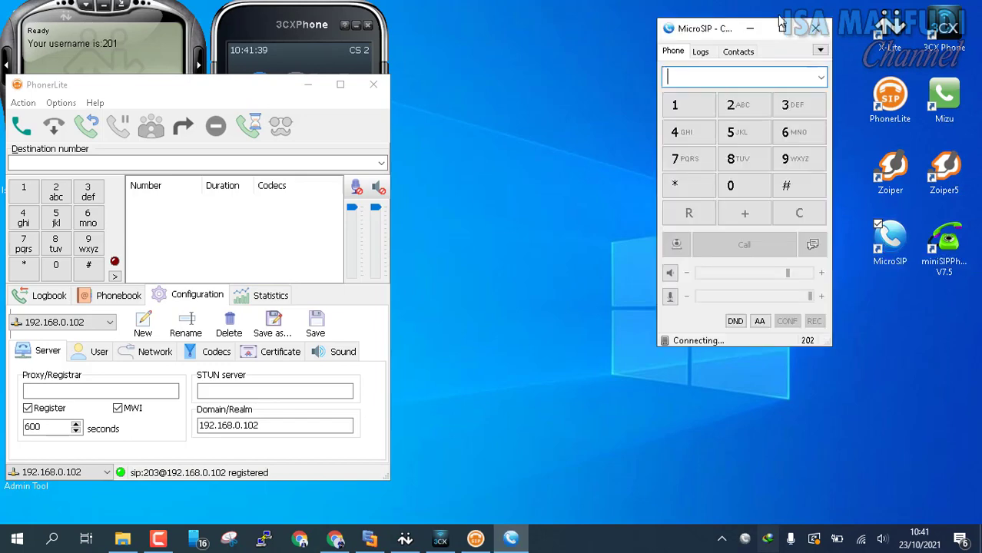
drag(706, 37, 236, 144)
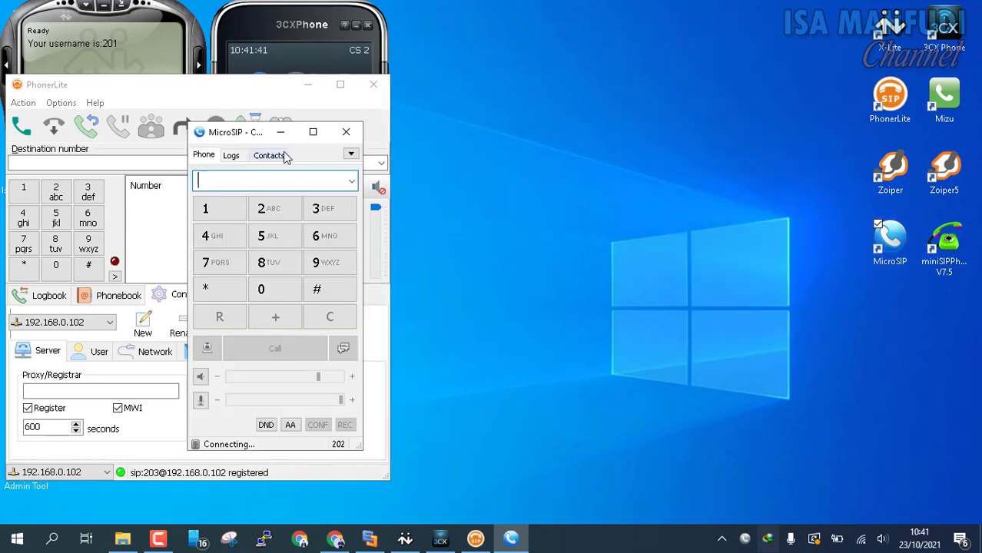
click(353, 156)
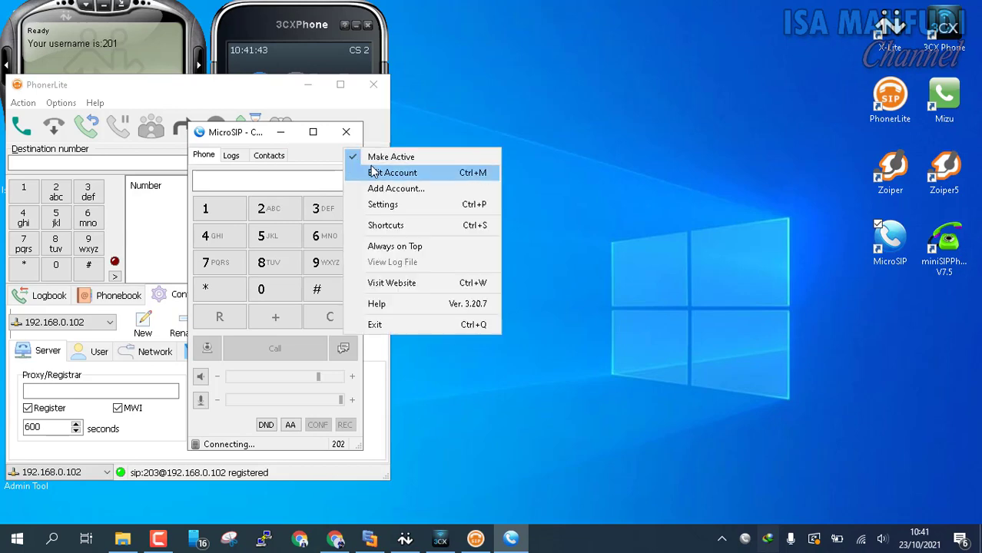
click(383, 174)
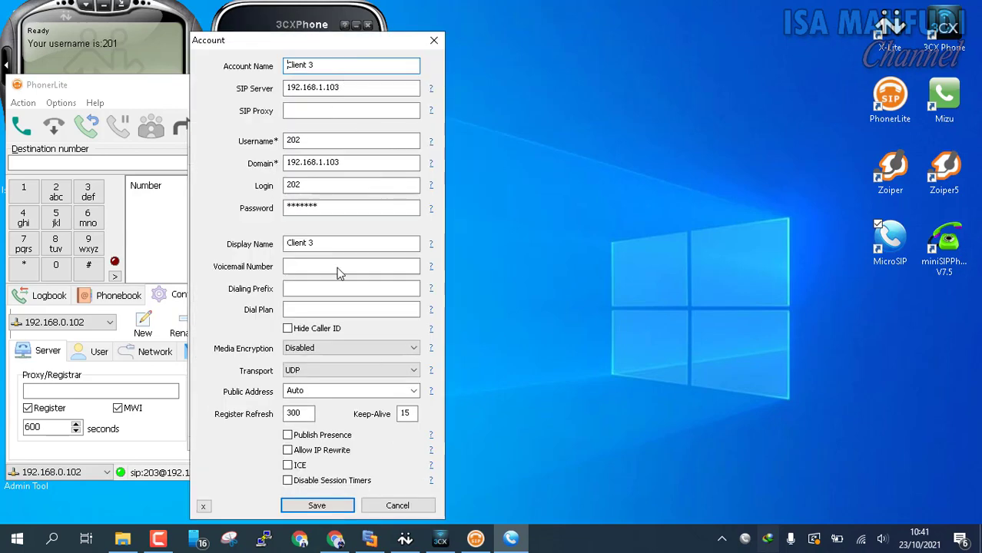
Rename the account to CS 4 and copy the 192.168.0.102 server address.
drag(368, 88, 230, 95)
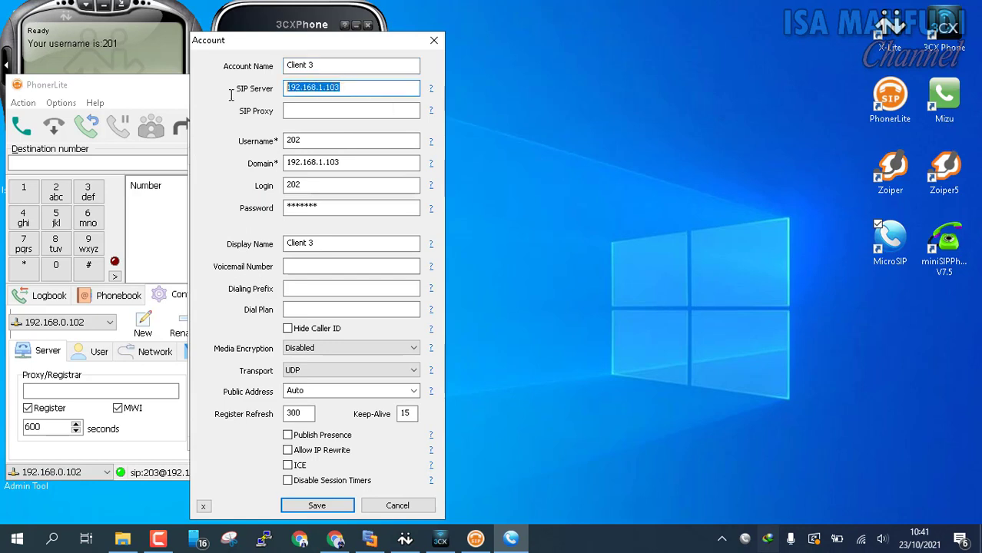
click(347, 87)
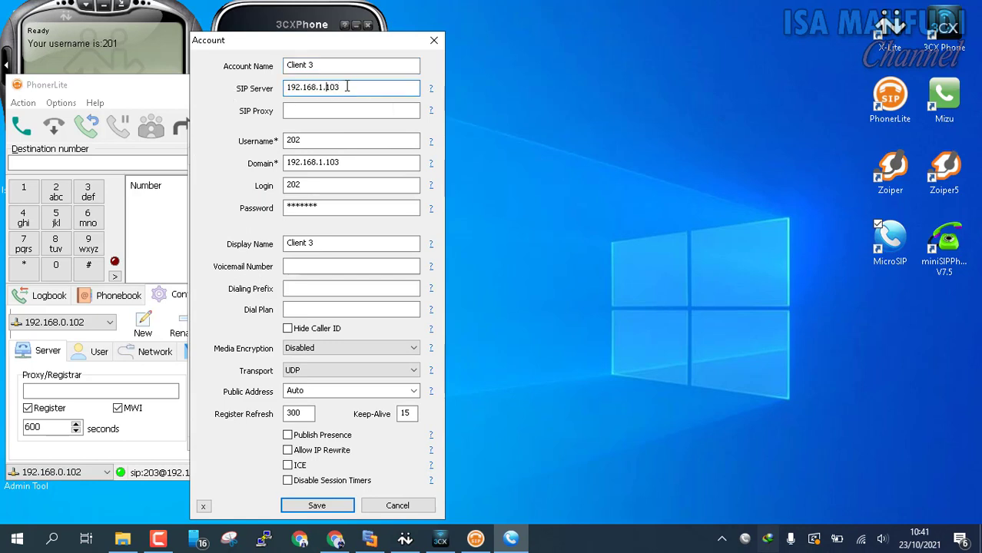
drag(351, 66, 163, 51)
text(C)
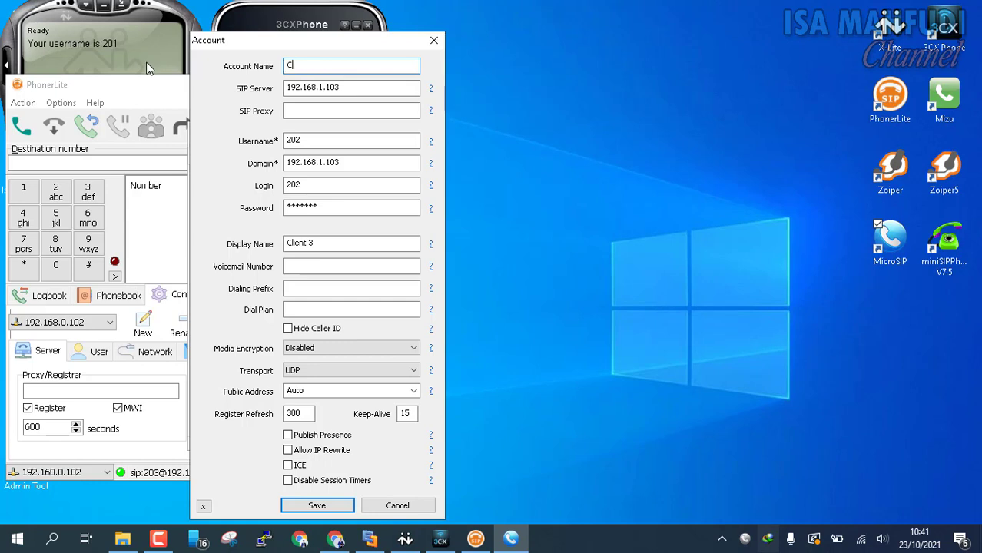
text(S 4)
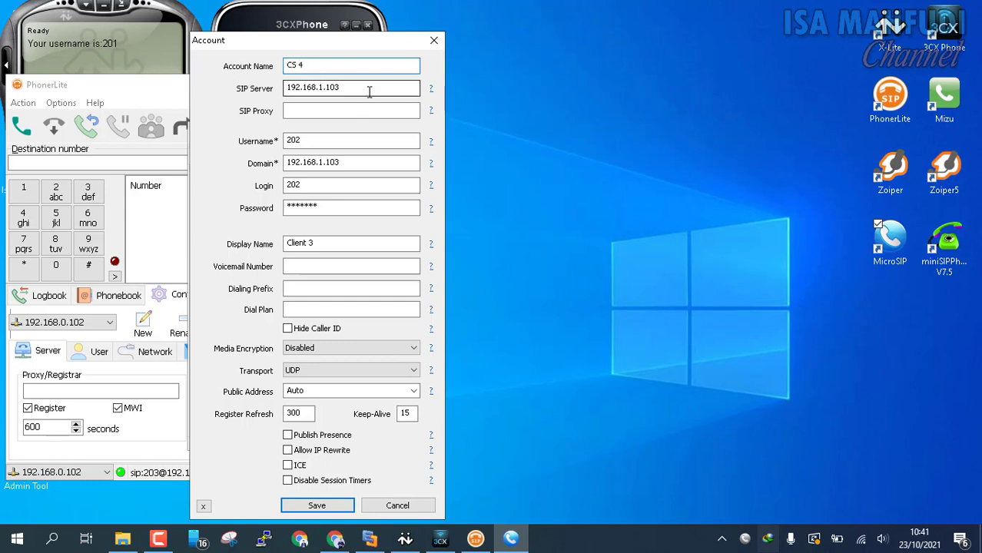
key(Tab)
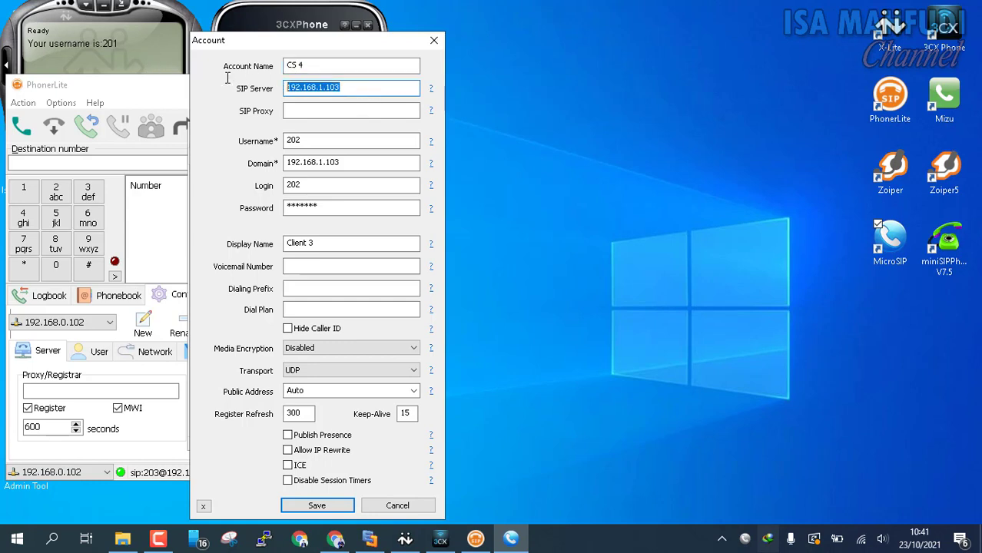
key(End)
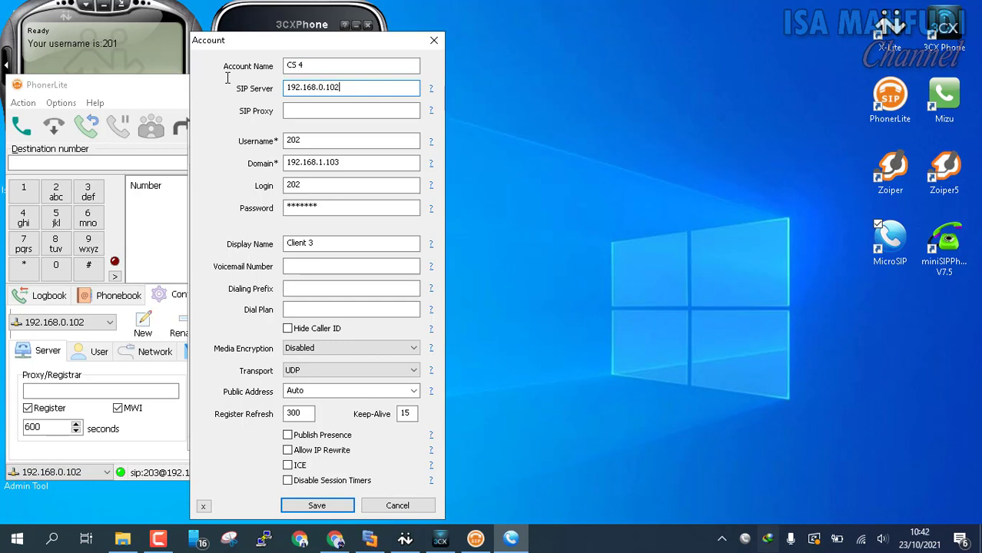
key(shift+Home)
key(ctrl+c)
Set username and login to 204, domain 192.168.0.102, a new display name, and save.
click(323, 140)
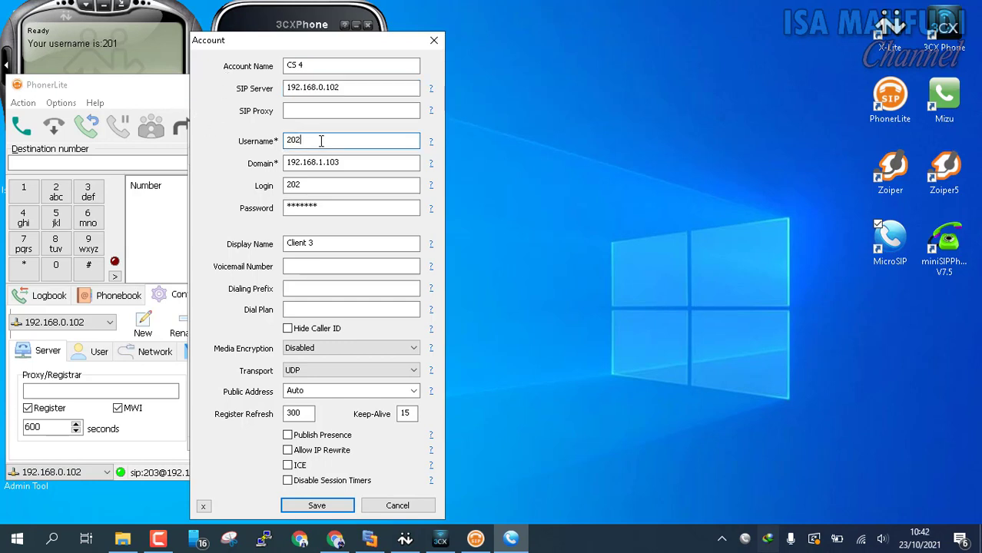
key(BackSpace)
text(4)
click(355, 164)
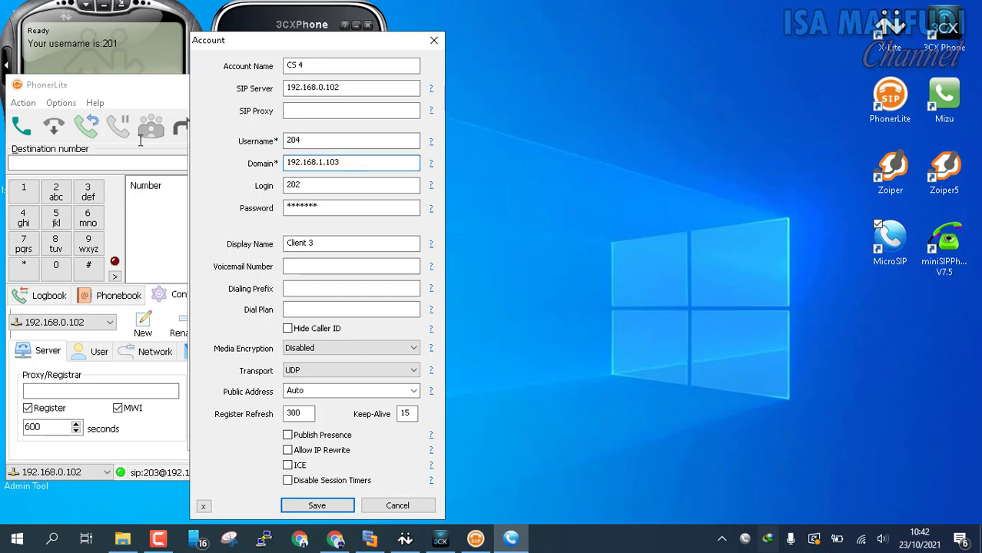
key(shift+Home)
key(ctrl+v)
click(333, 183)
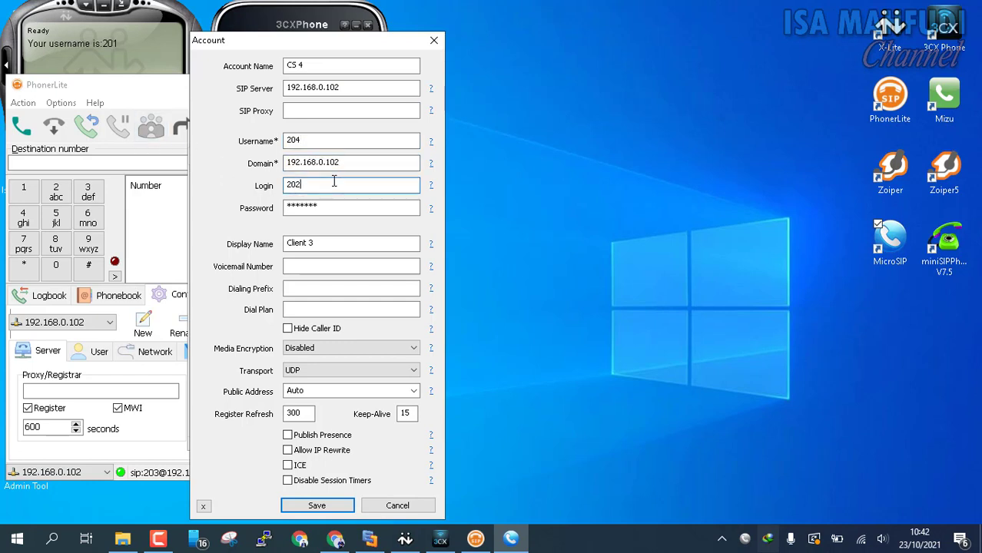
text(4)
click(362, 206)
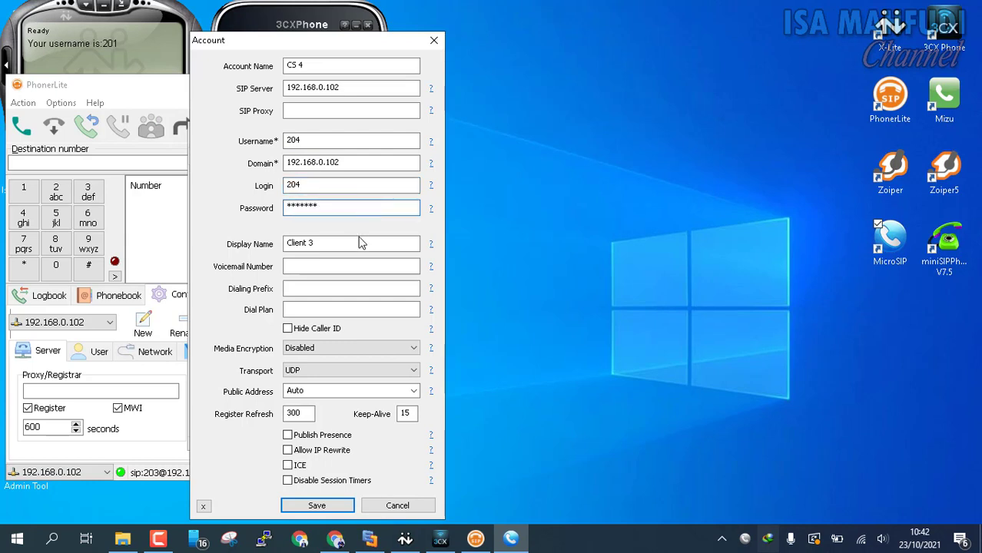
click(358, 241)
key(ctrl+a)
text(C)
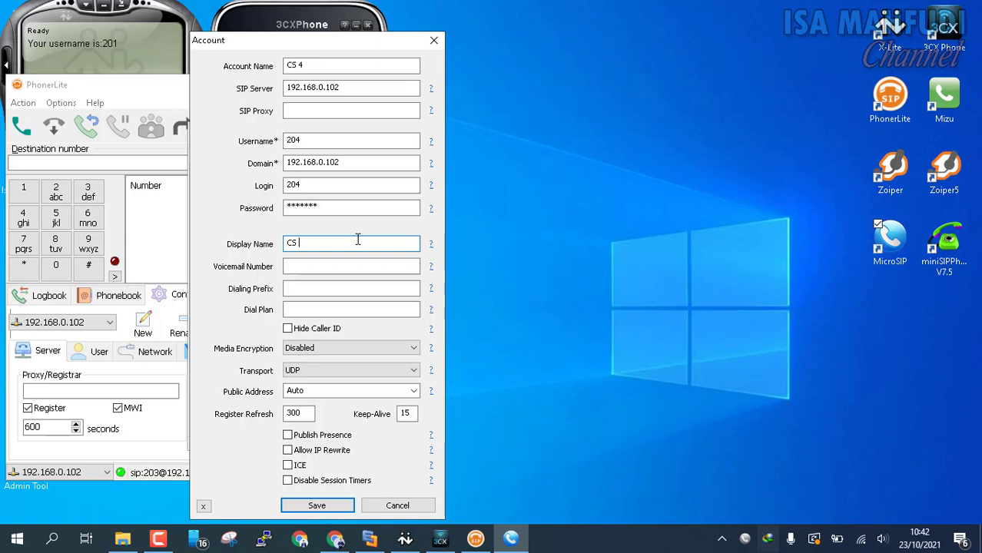
click(316, 506)
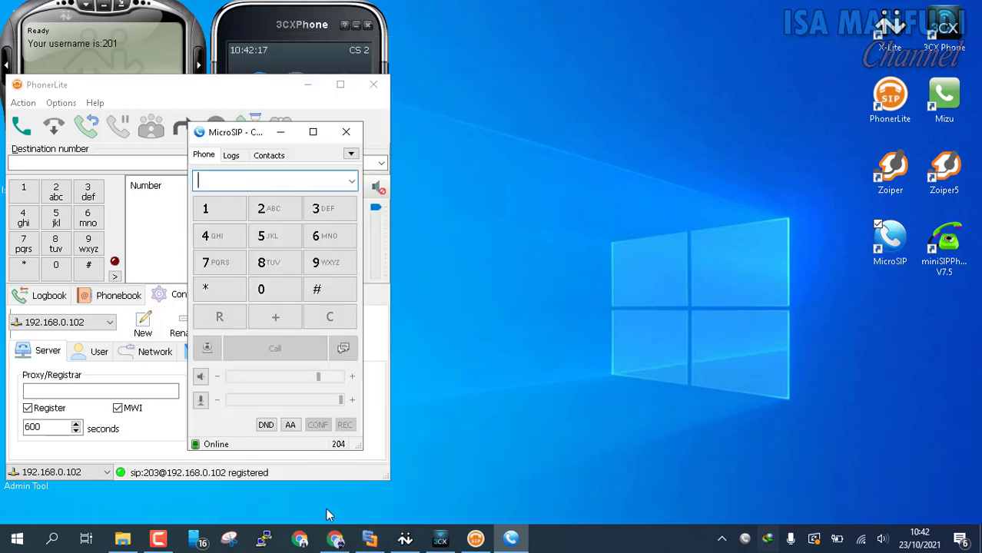
Mirror the Android phone's screen via Your Phone and move it to the desktop's right edge.
click(236, 138)
drag(235, 139, 235, 147)
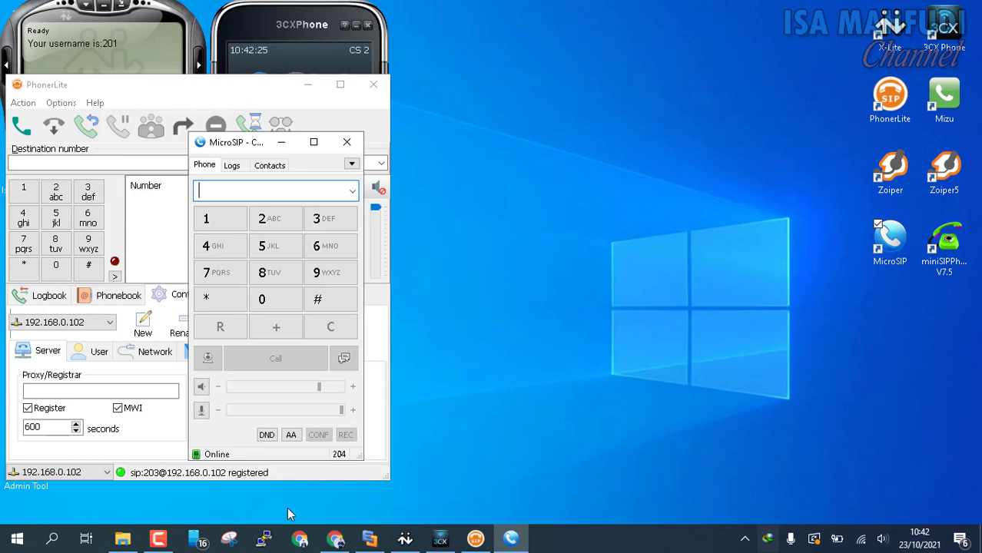
click(201, 542)
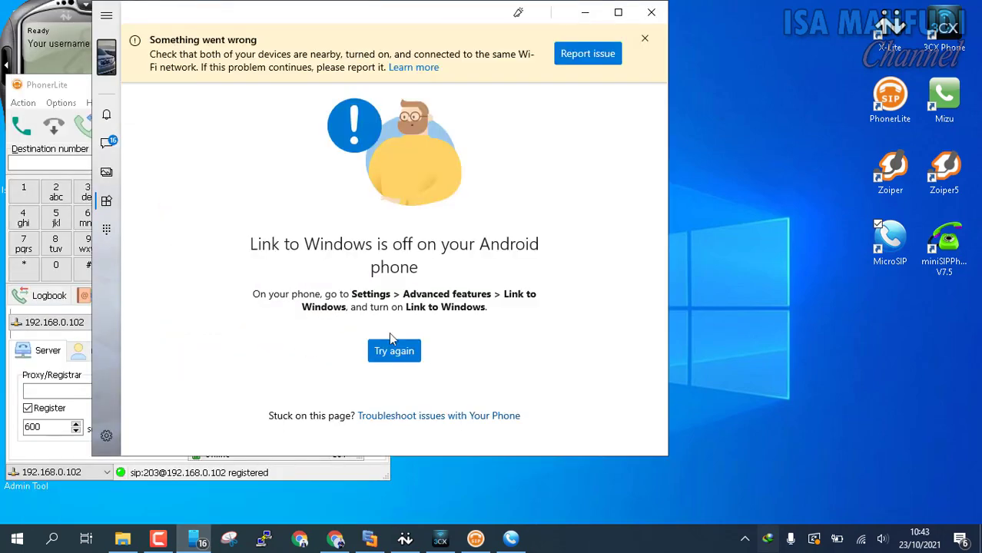
click(407, 349)
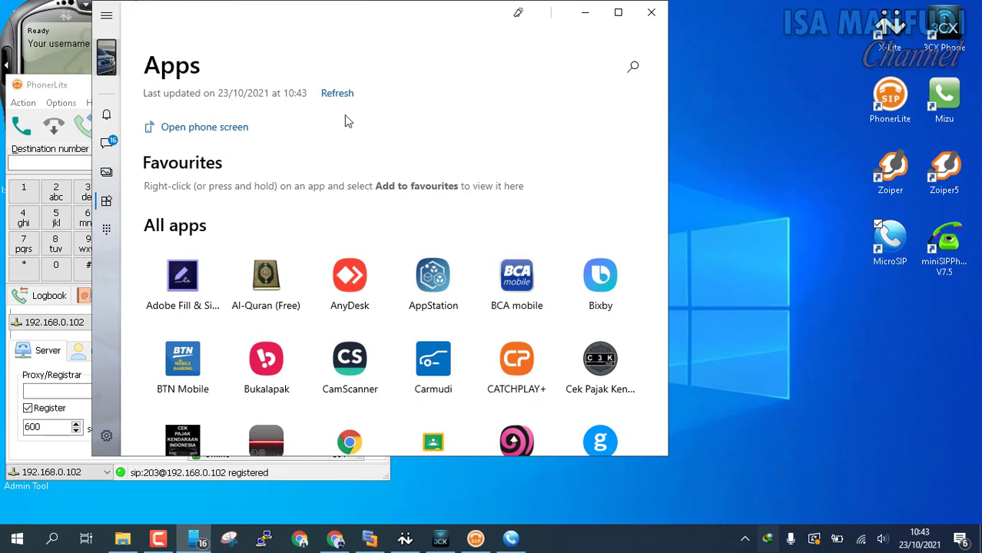
click(106, 66)
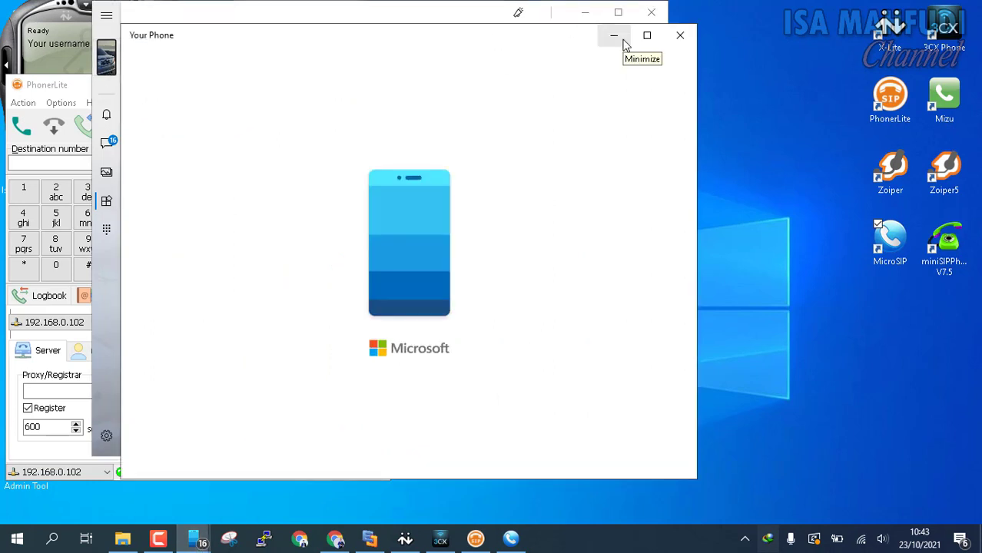
right_click(199, 541)
click(682, 38)
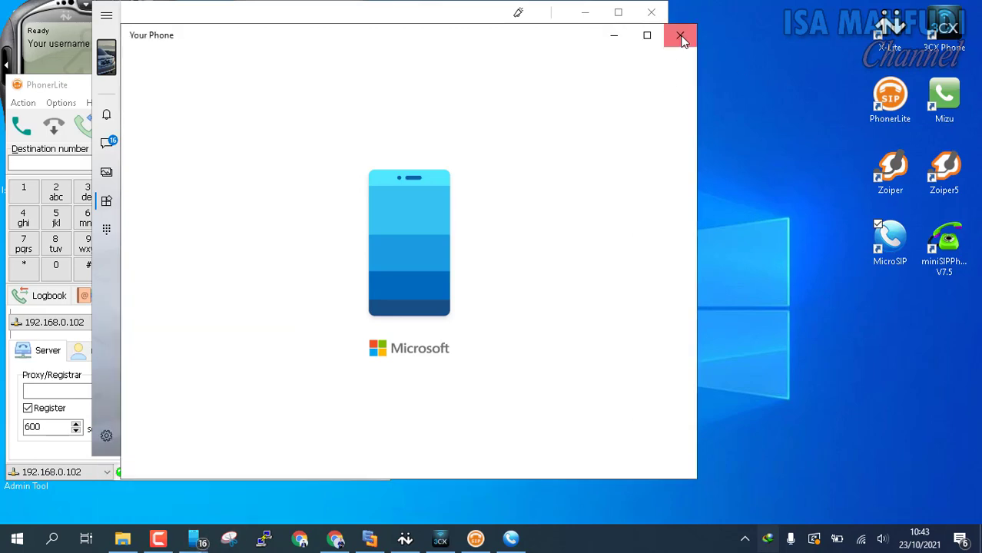
click(108, 71)
drag(81, 14, 810, 51)
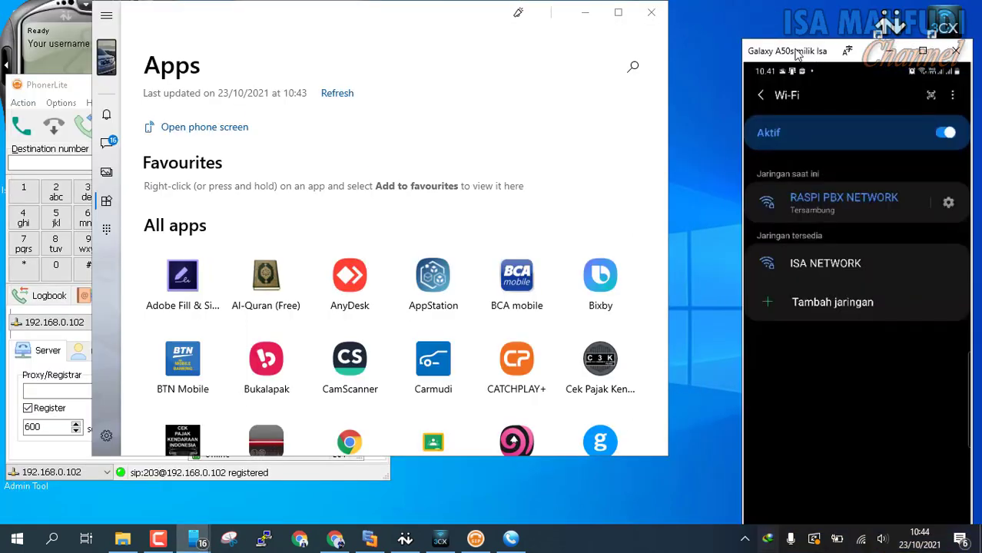
Confirm the laptop's Wi-Fi is on RASPI PBX NETWORK, then bring the network diagram forward.
click(585, 13)
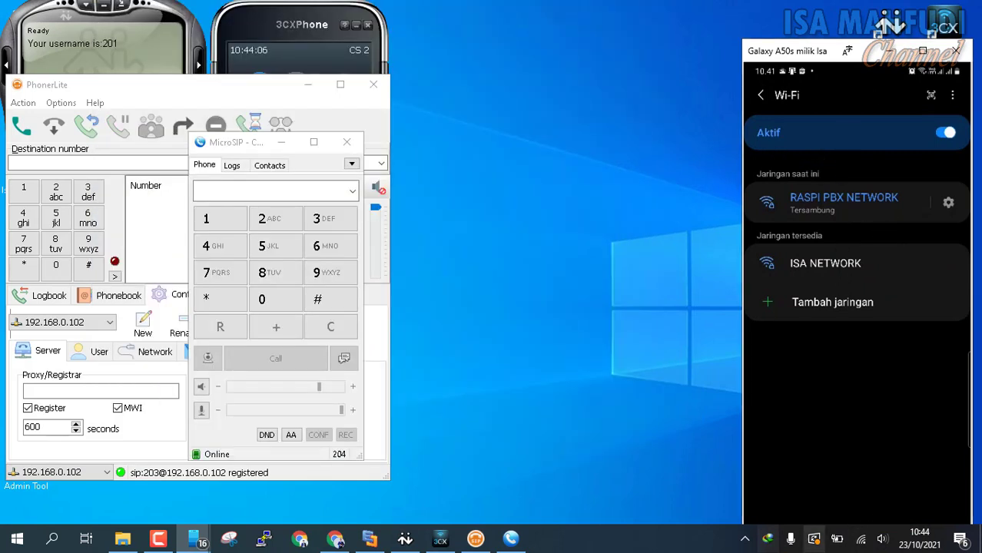
click(864, 541)
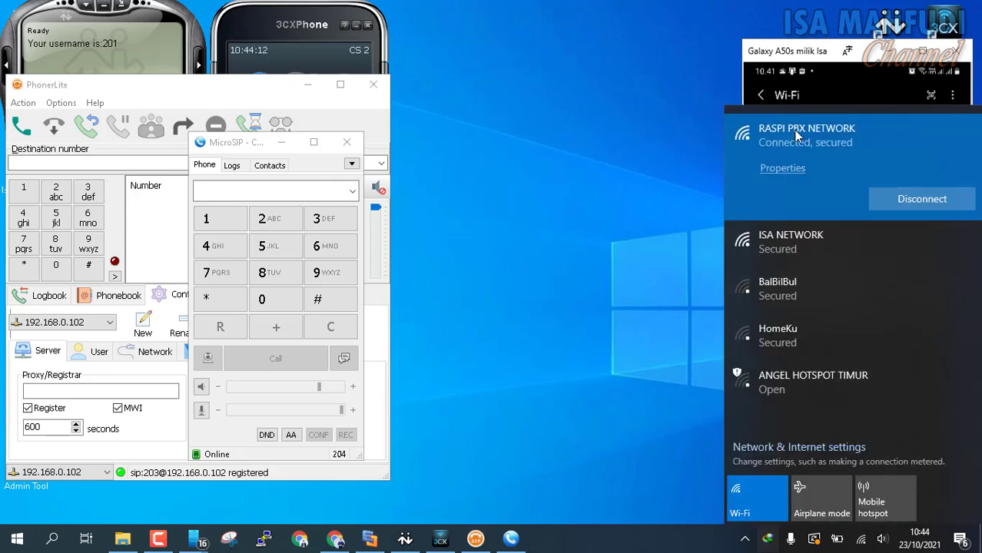
click(808, 63)
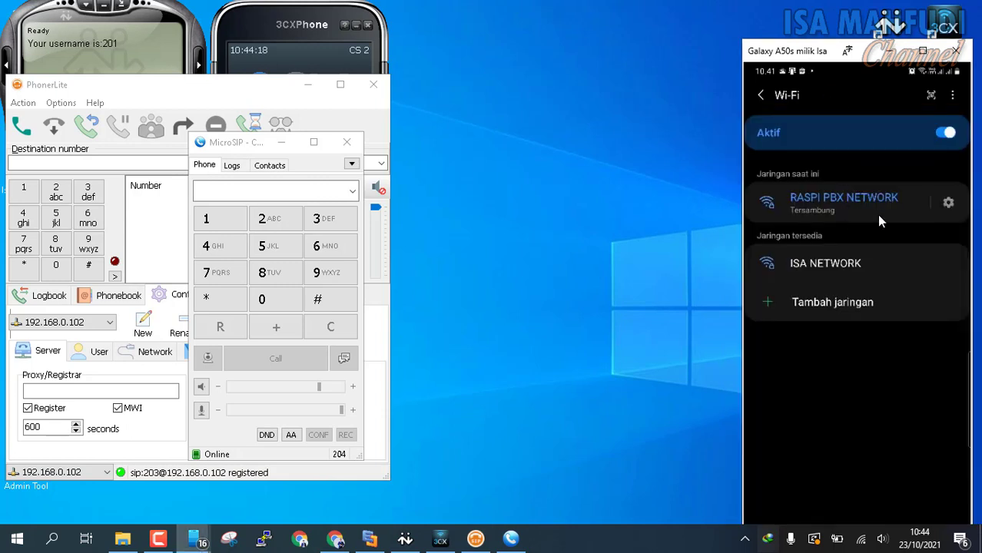
click(370, 538)
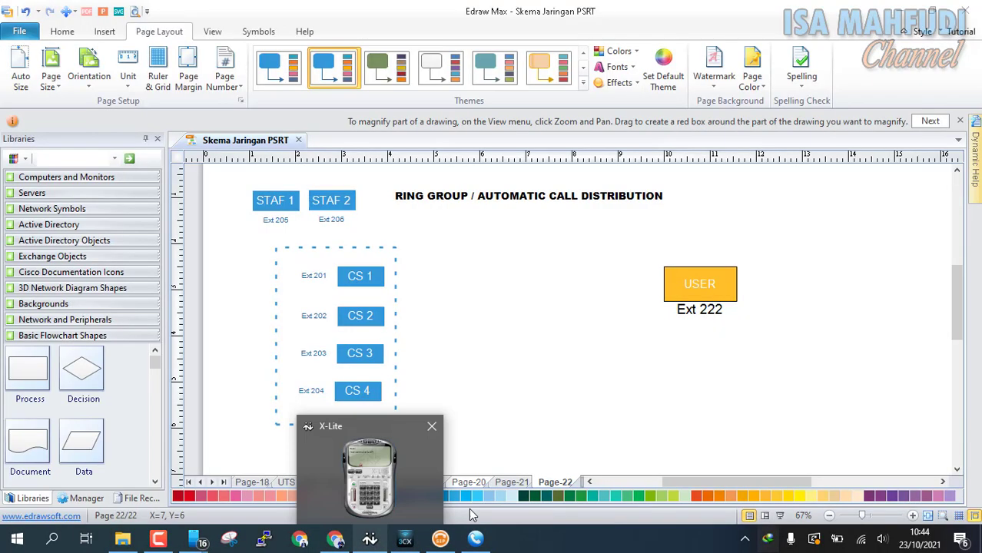
Show the Page-21 network diagram in Edraw Max, then minimize the drawing.
click(523, 483)
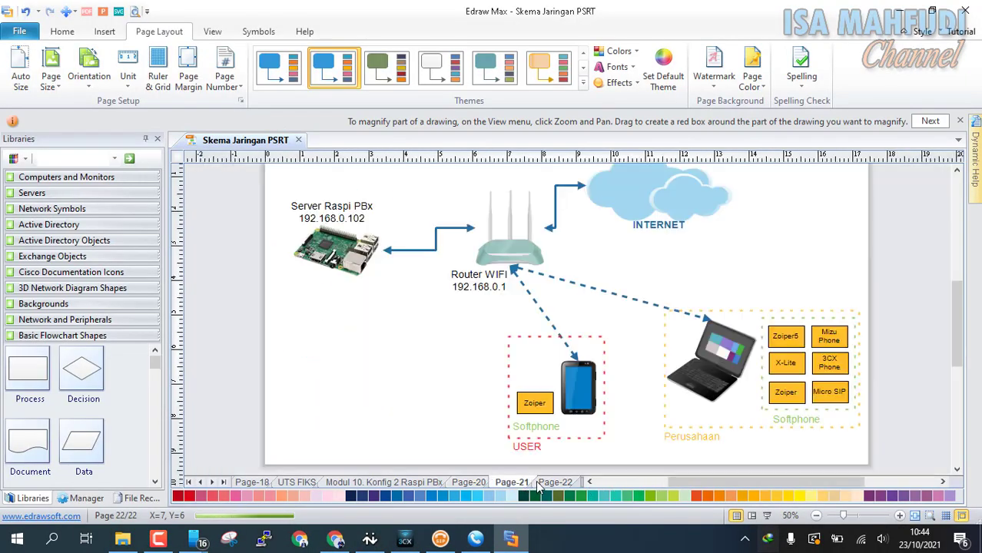
scroll(798, 369, up, 1)
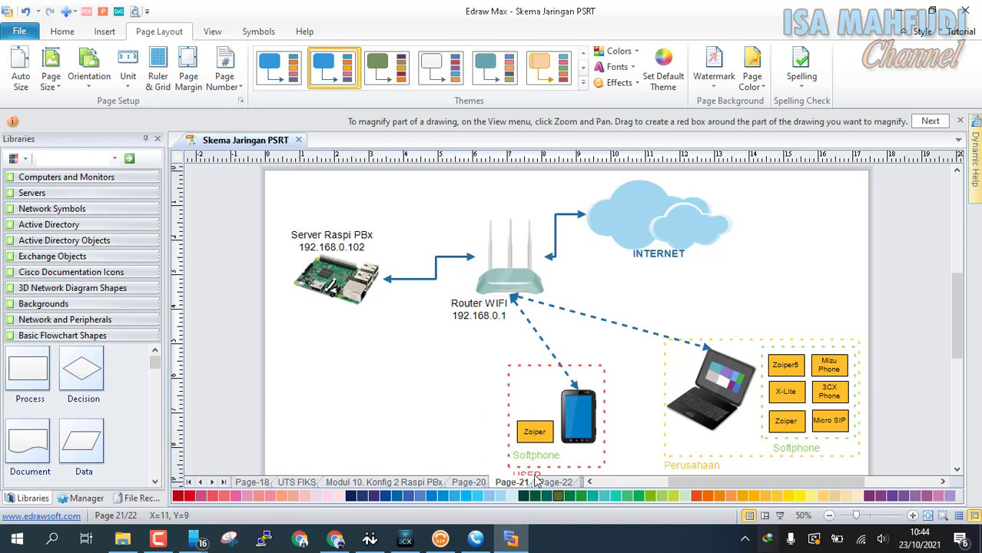
click(896, 11)
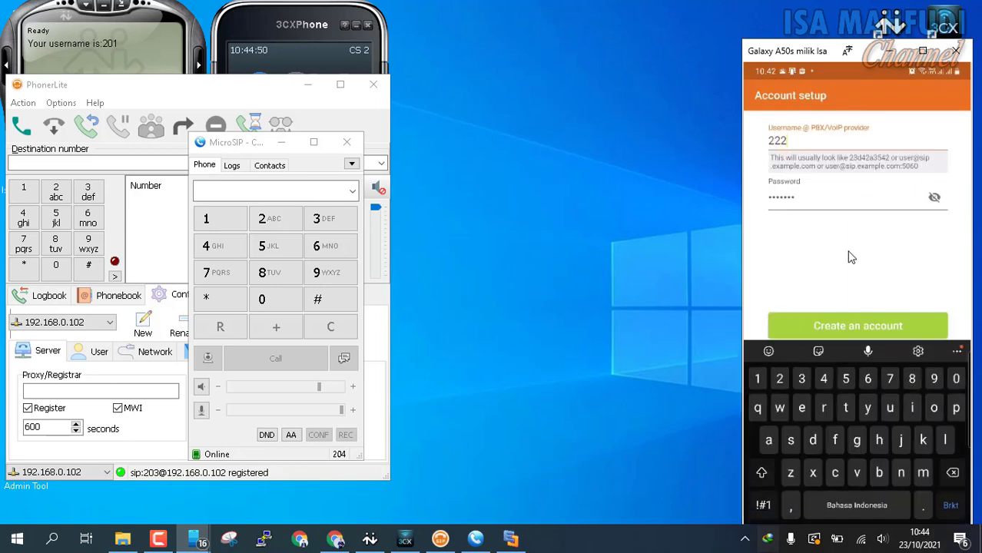
Restore Edraw Max to view the Page-22 ring group diagram, then minimize it again.
click(511, 538)
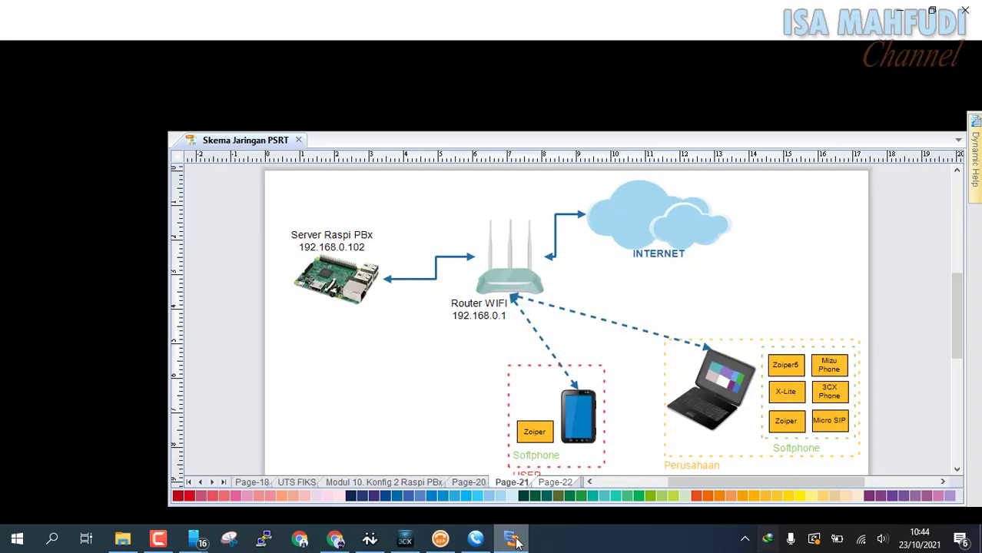
click(547, 482)
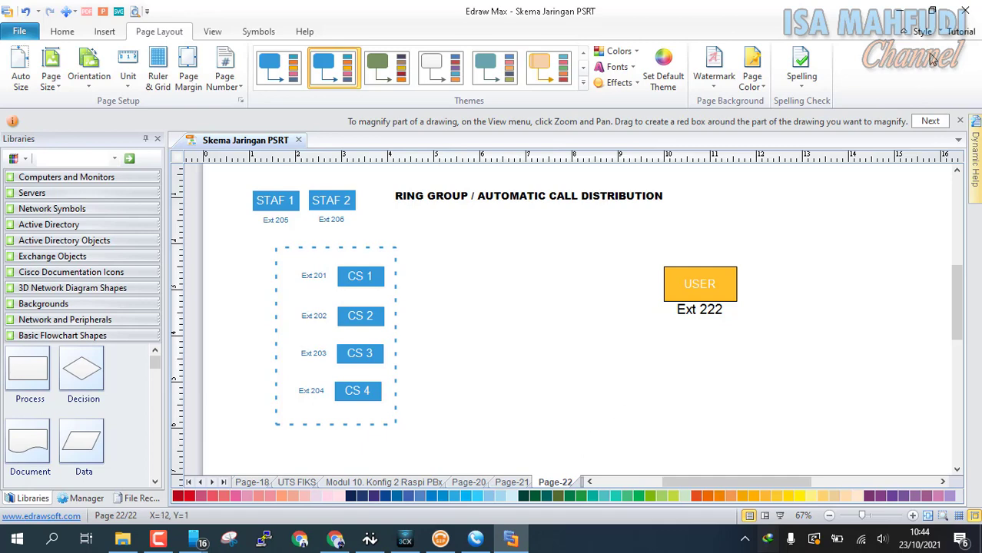
click(899, 11)
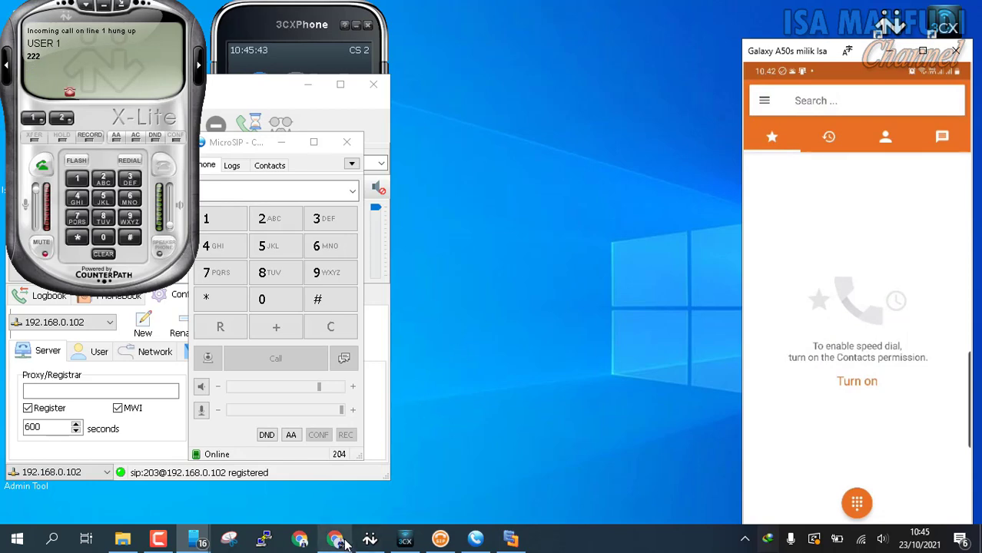
Open FreePBX's Ring Groups page and start adding a new ring group.
mouse_move(338, 538)
click(362, 490)
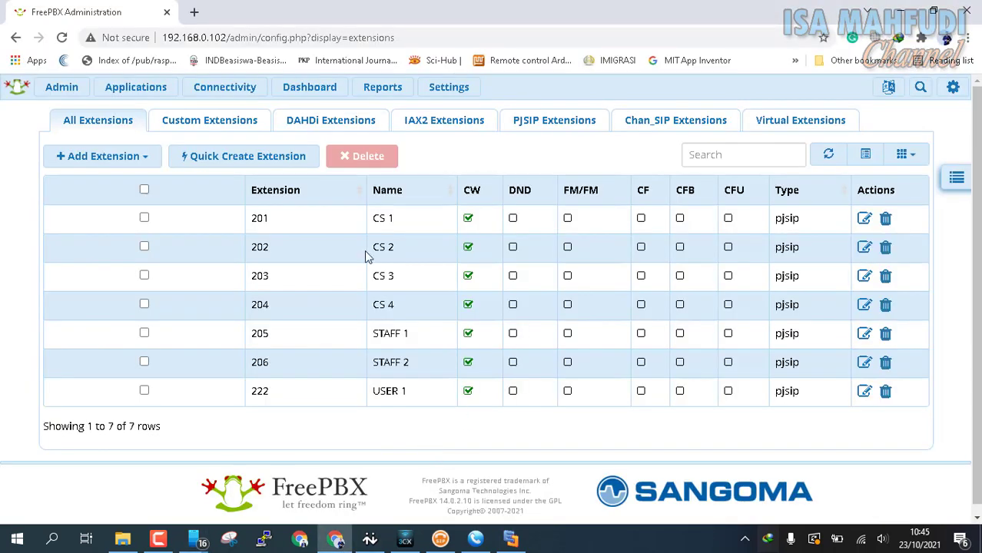
mouse_move(219, 88)
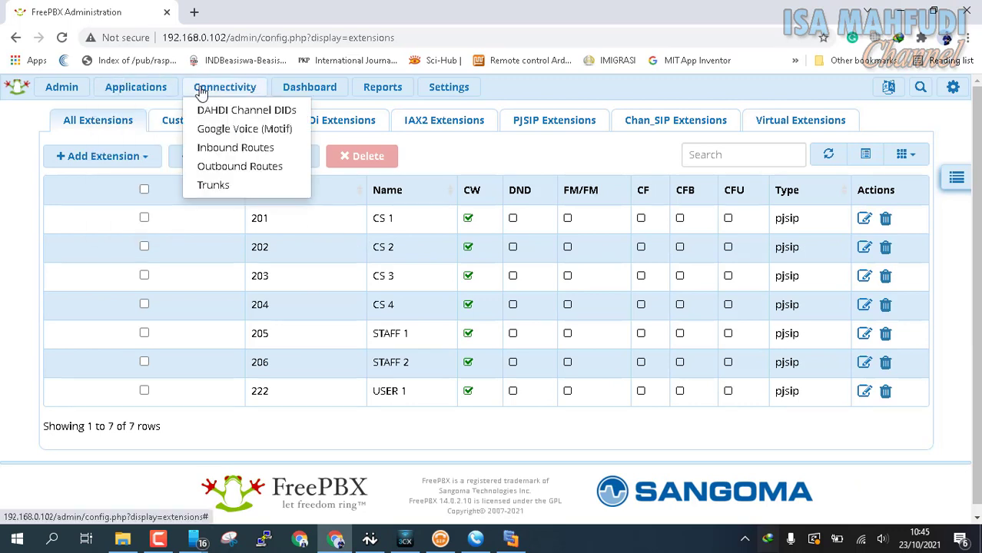
mouse_move(135, 87)
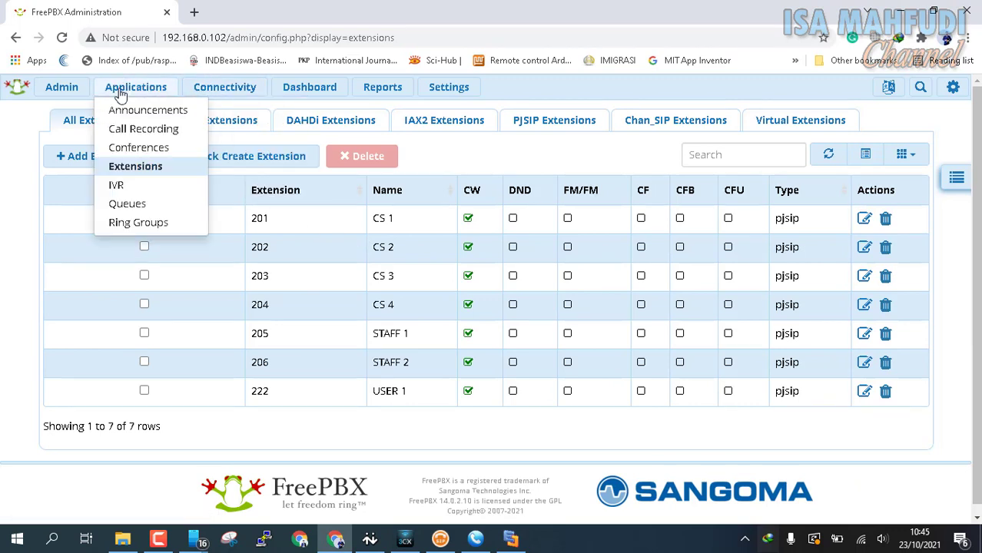
click(157, 225)
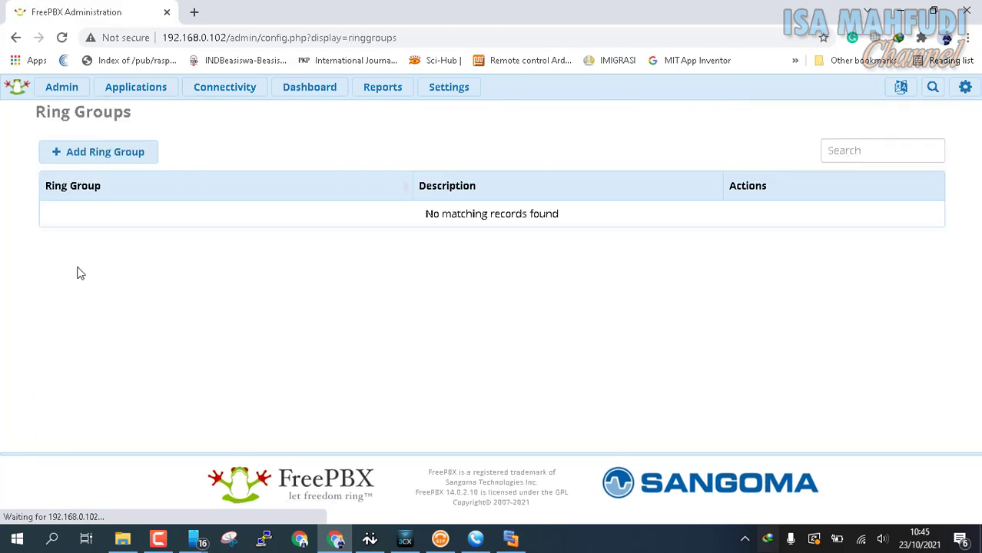
click(103, 162)
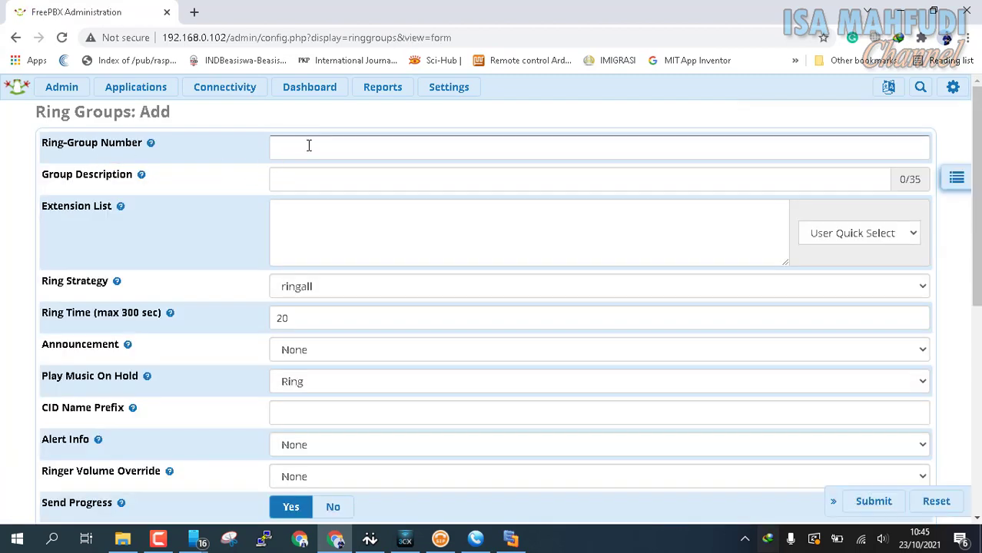
click(308, 146)
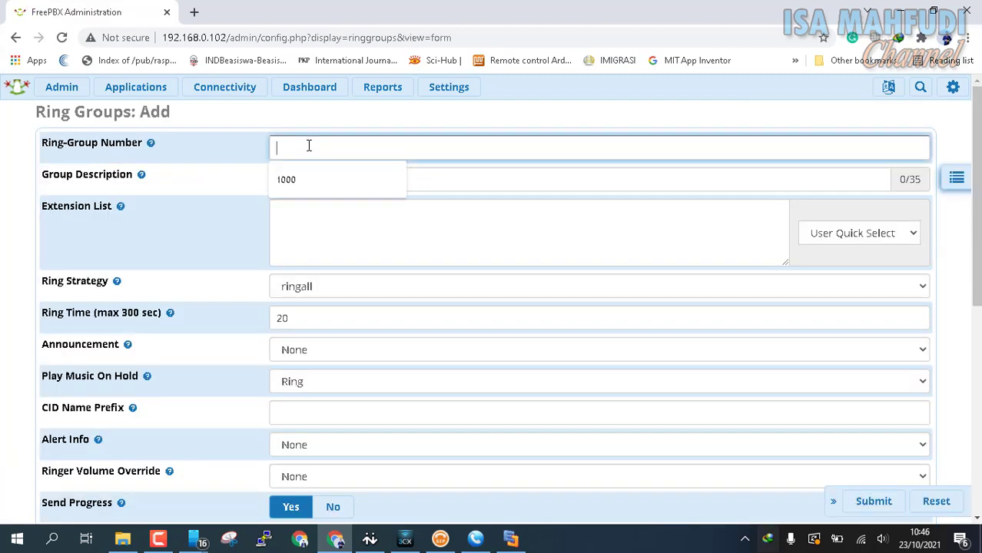
text(r)
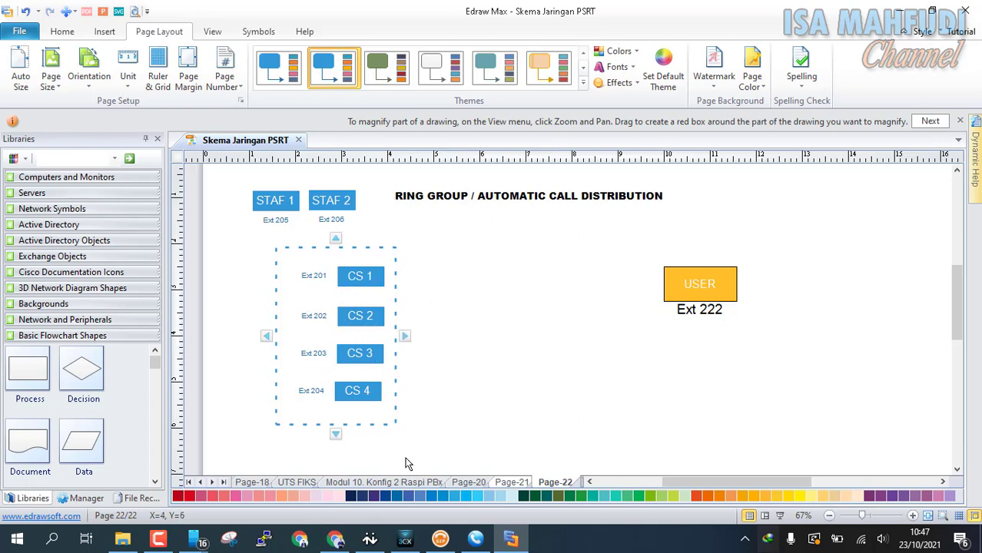
Enter CS RING ALL as the ring group description.
click(336, 540)
click(340, 158)
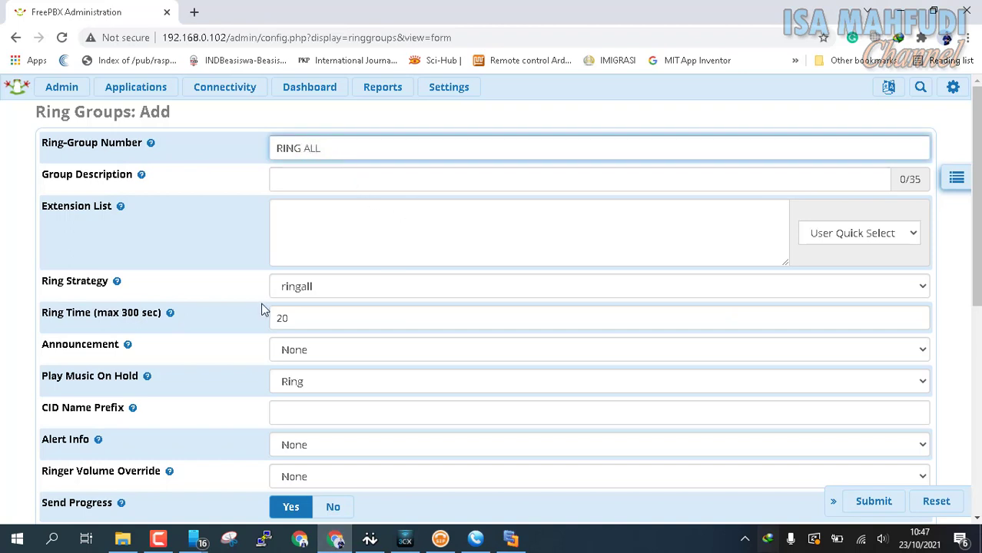
click(335, 180)
text(CS)
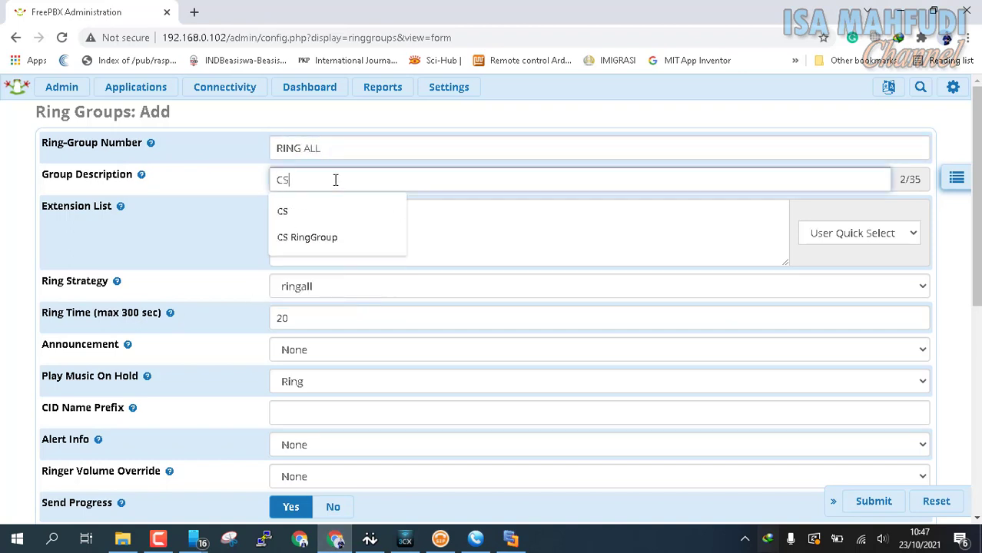
text( RING ALL)
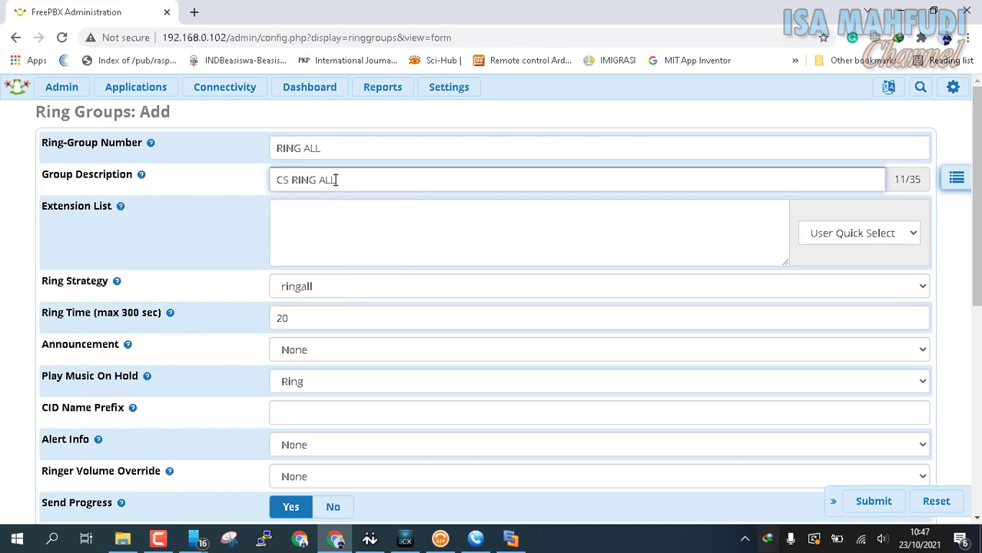
key(Tab)
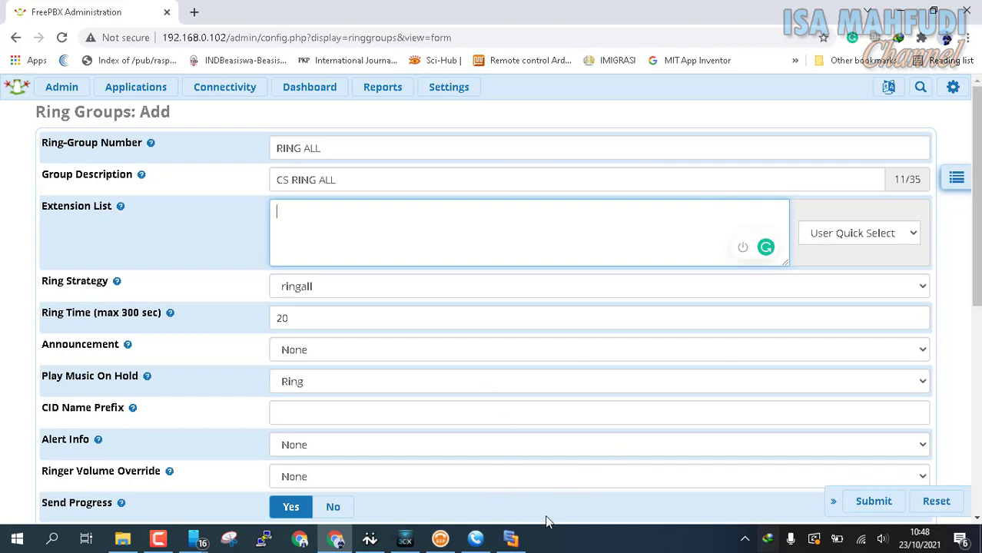
Add extensions 201, 202, 203 and 204 to the ring group's extension list.
click(510, 539)
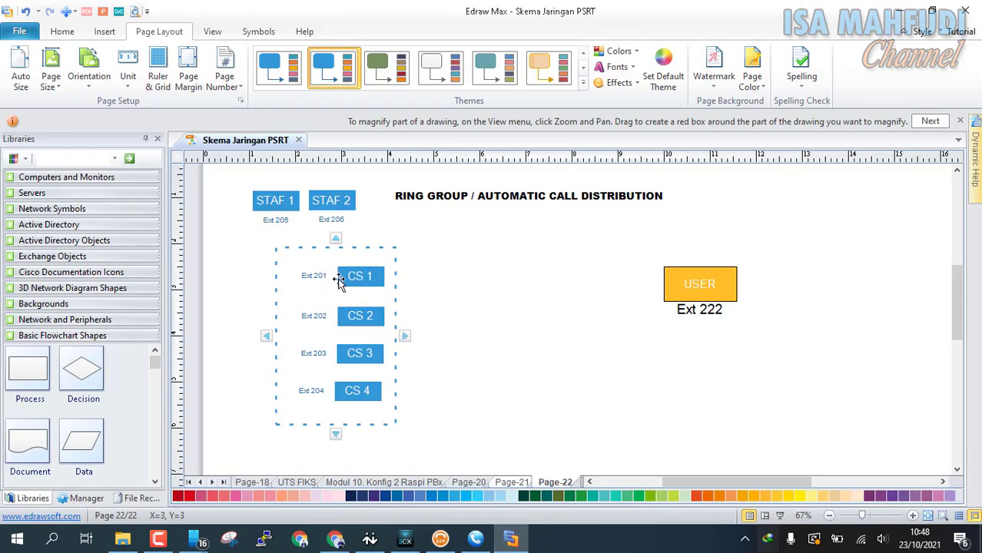
click(335, 538)
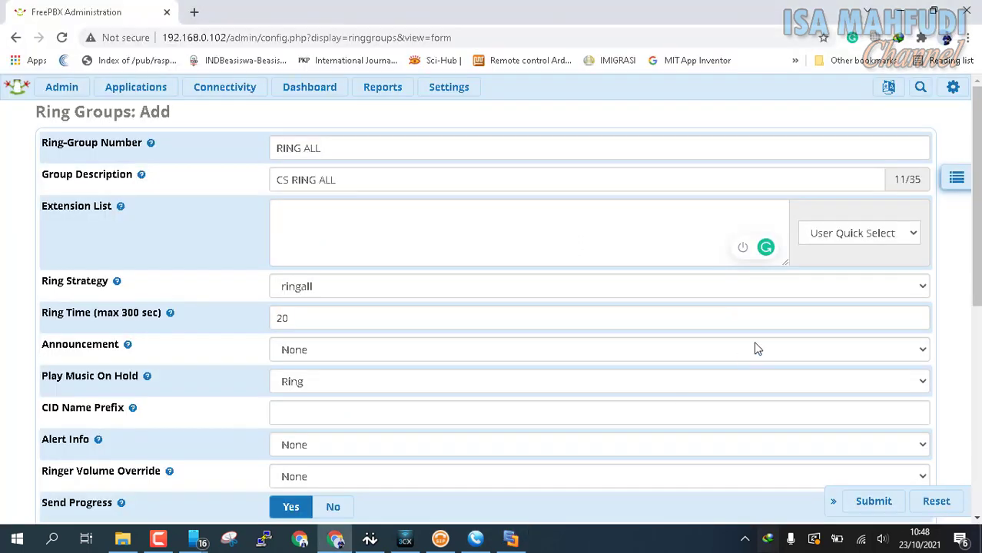
click(809, 238)
click(843, 283)
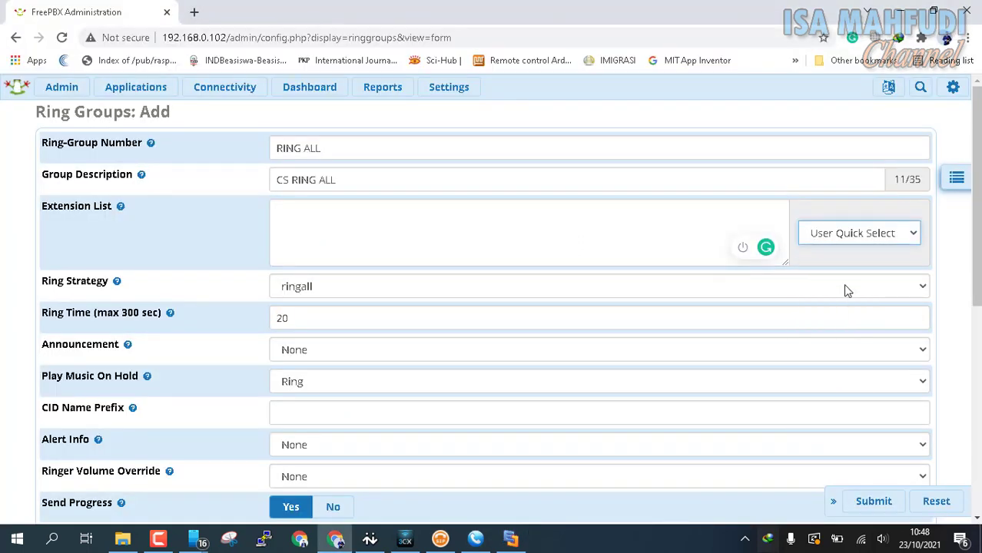
click(832, 233)
click(839, 281)
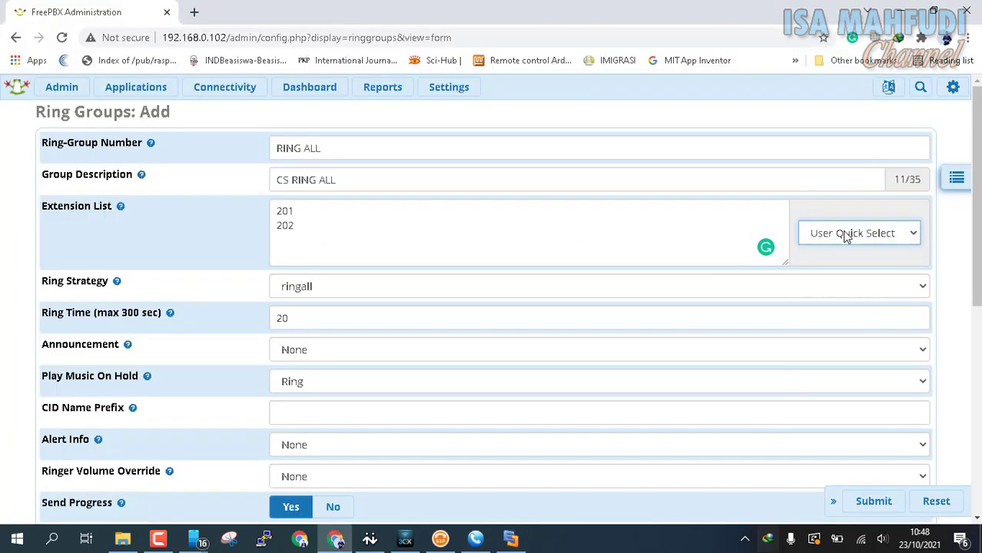
click(846, 233)
click(864, 283)
click(855, 234)
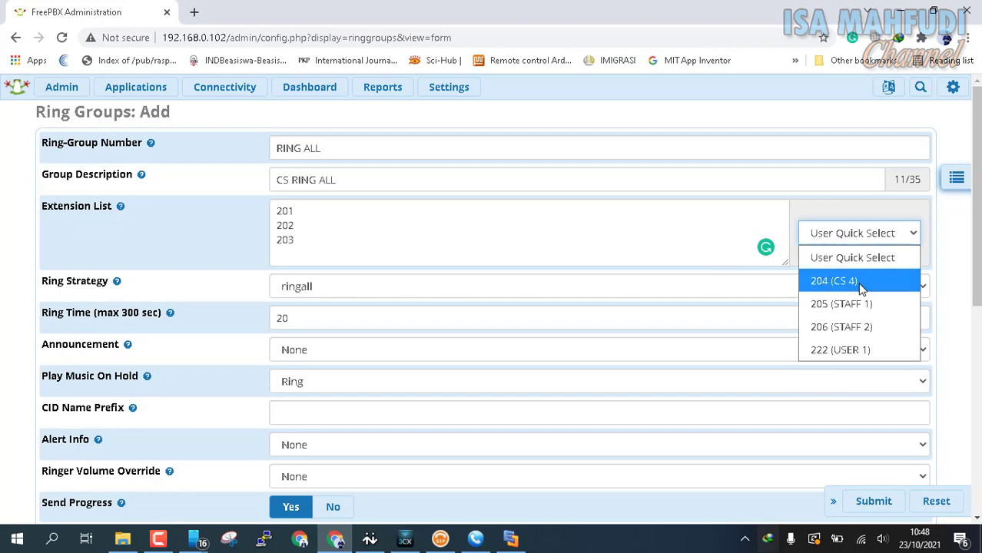
click(860, 283)
scroll(550, 210, down, 4)
scroll(330, 245, up, 3)
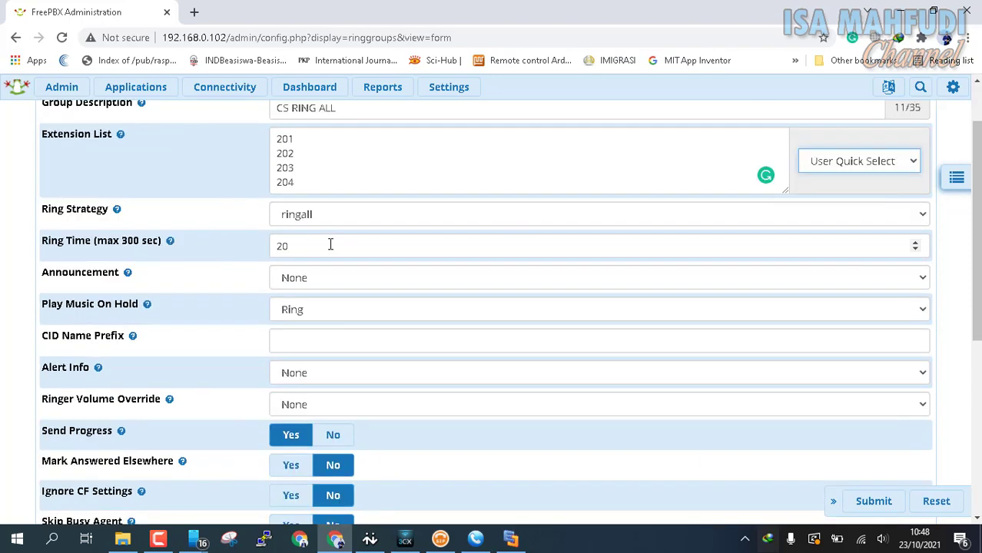
Set the ring time to 100 seconds and keep Ring as the hold music.
drag(319, 246, 215, 250)
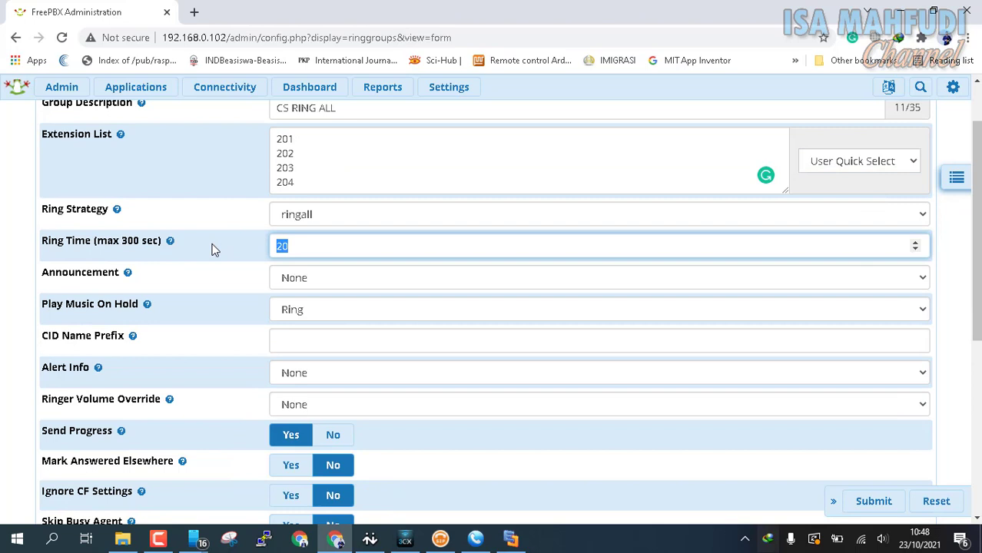
text(100)
click(286, 311)
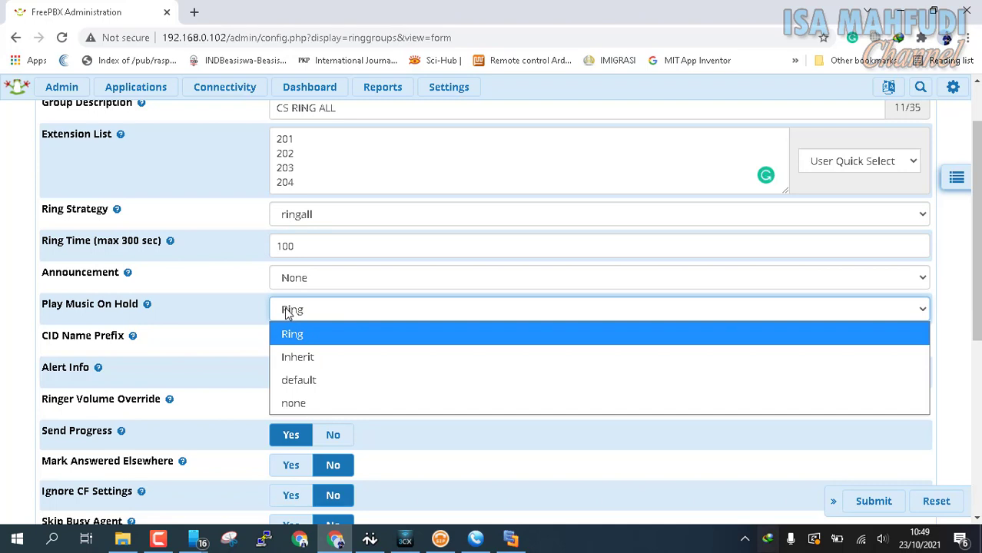
click(287, 311)
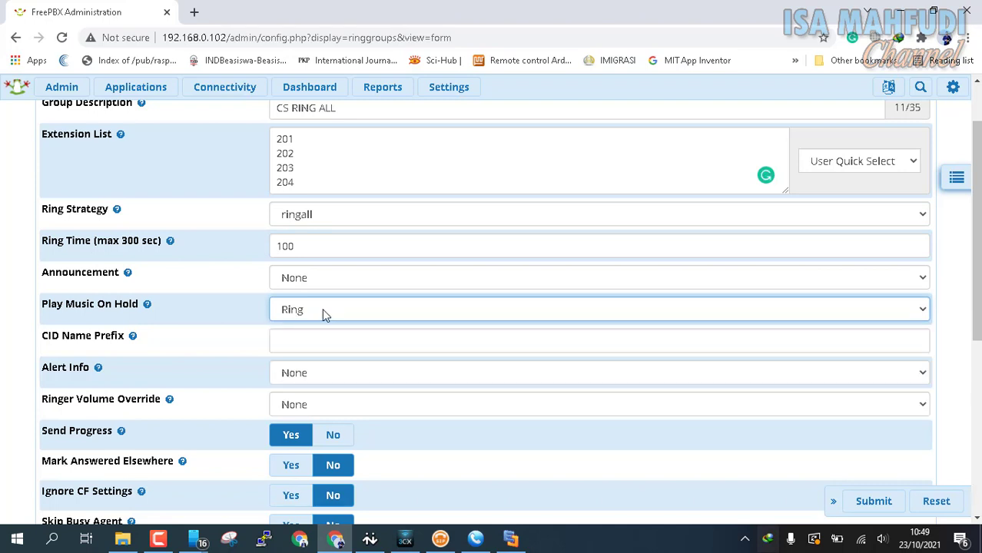
scroll(322, 308, down, 2)
scroll(308, 207, up, 3)
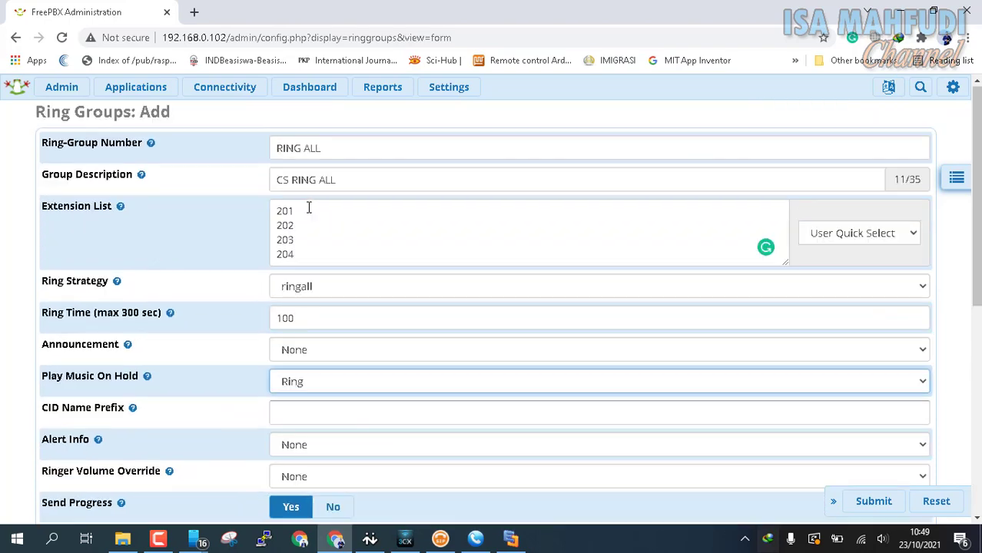
scroll(463, 108, down, 5)
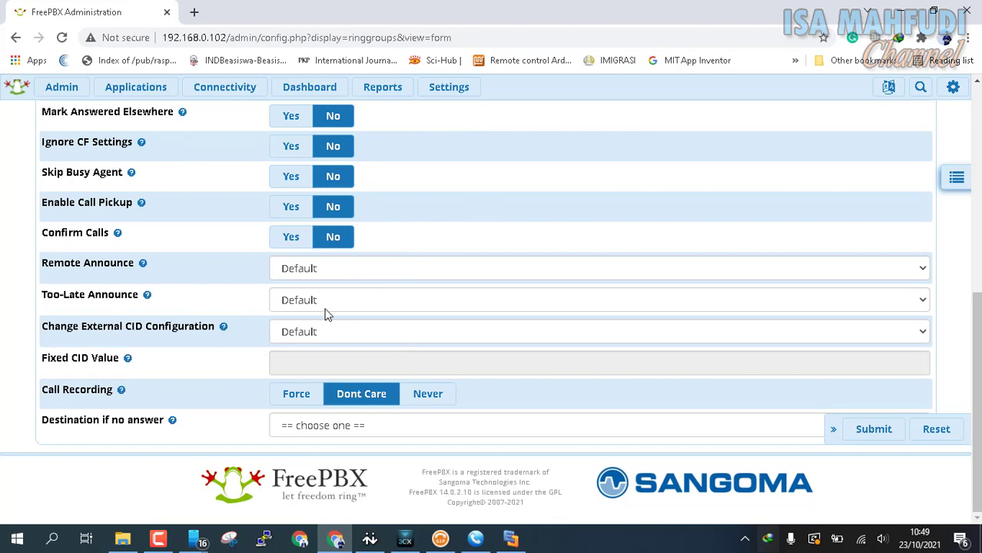
scroll(334, 300, up, 3)
scroll(334, 302, up, 3)
scroll(336, 301, down, 4)
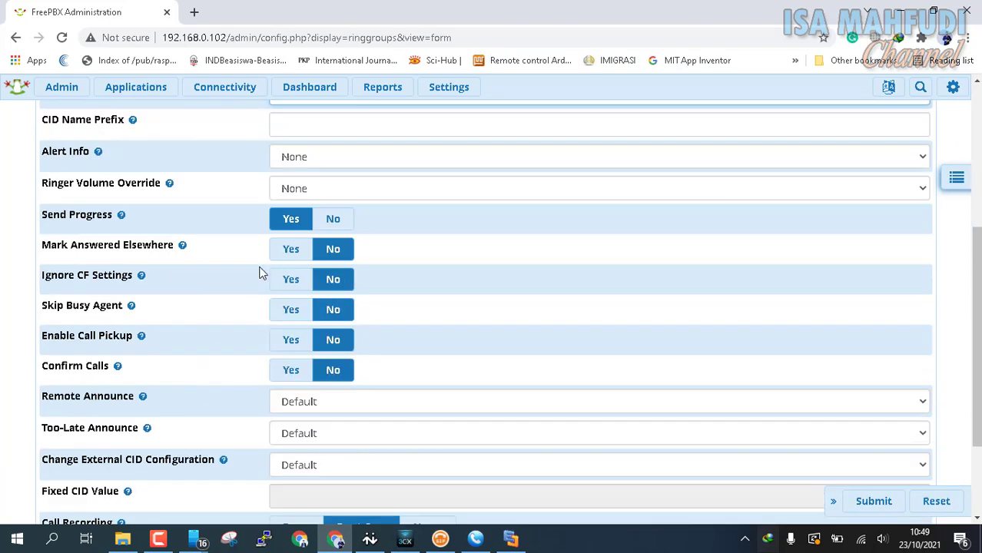
scroll(243, 274, down, 2)
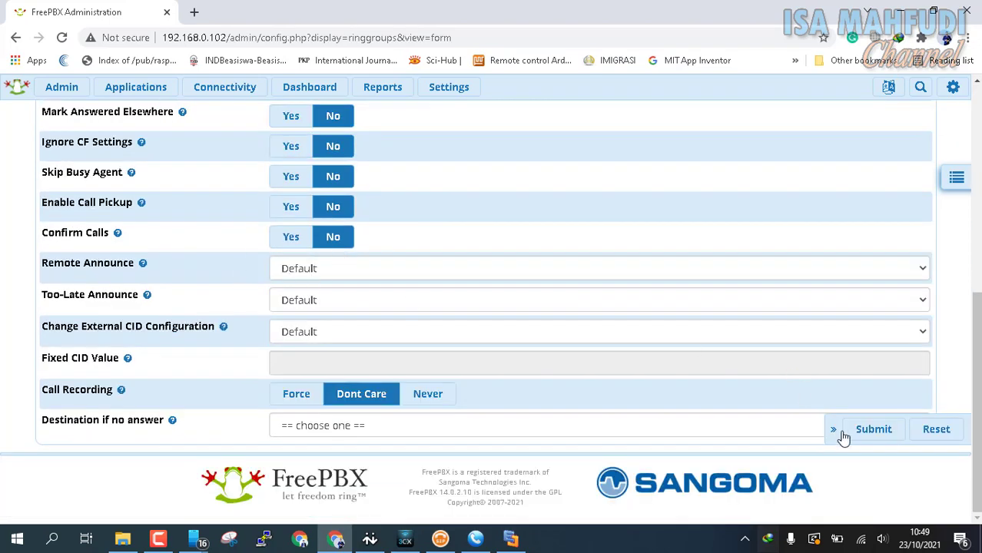
Replace the rejected ring group number with 157.
click(876, 432)
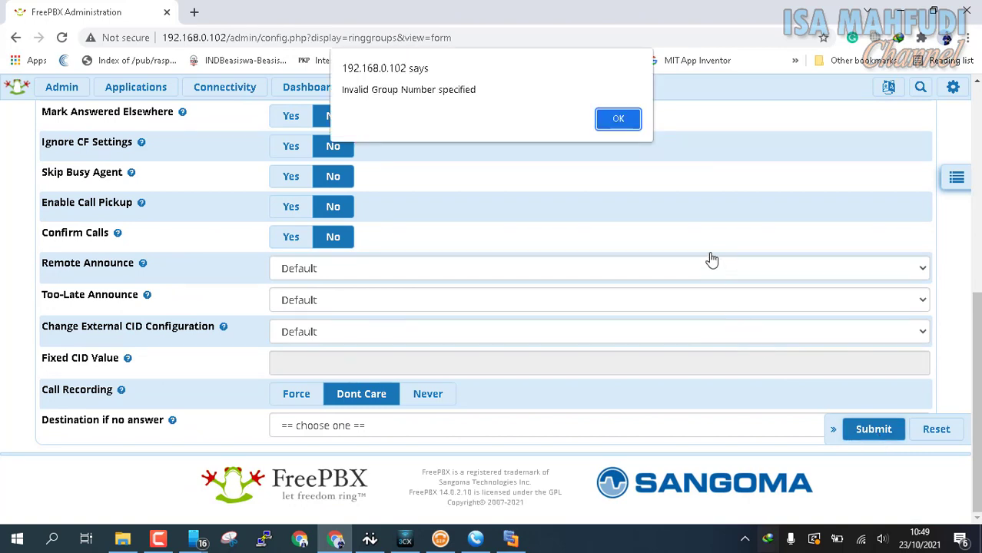
click(628, 121)
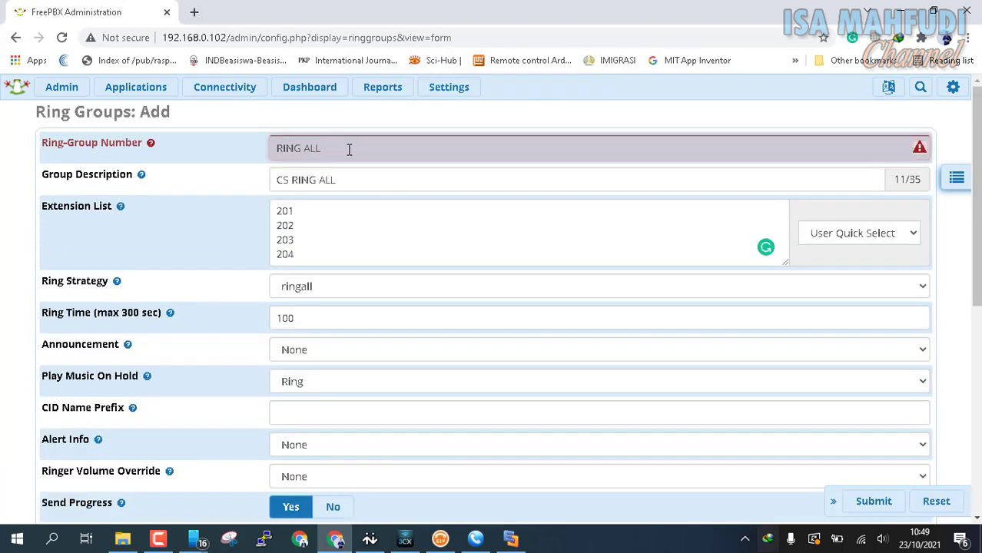
drag(349, 149, 191, 143)
key(BackSpace)
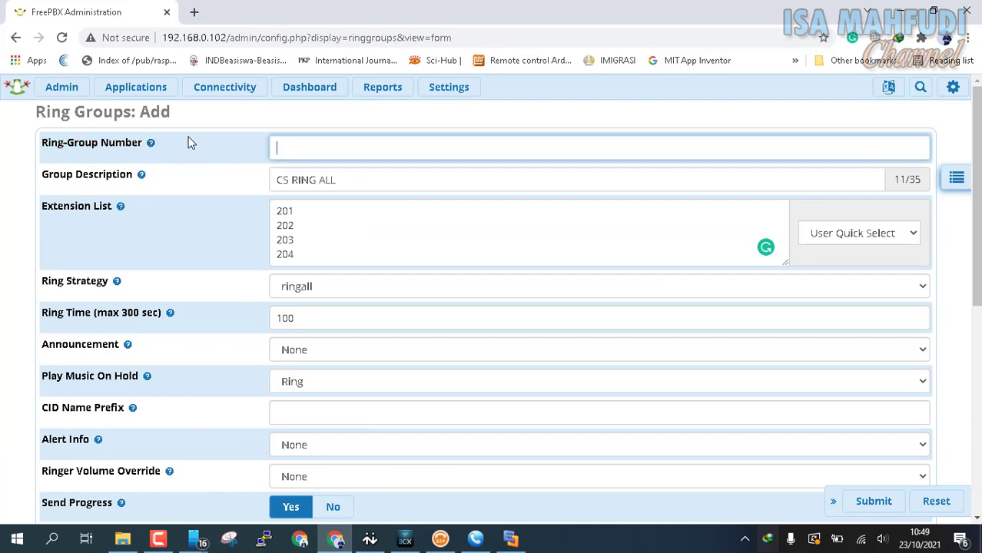
text(157)
drag(327, 257, 253, 209)
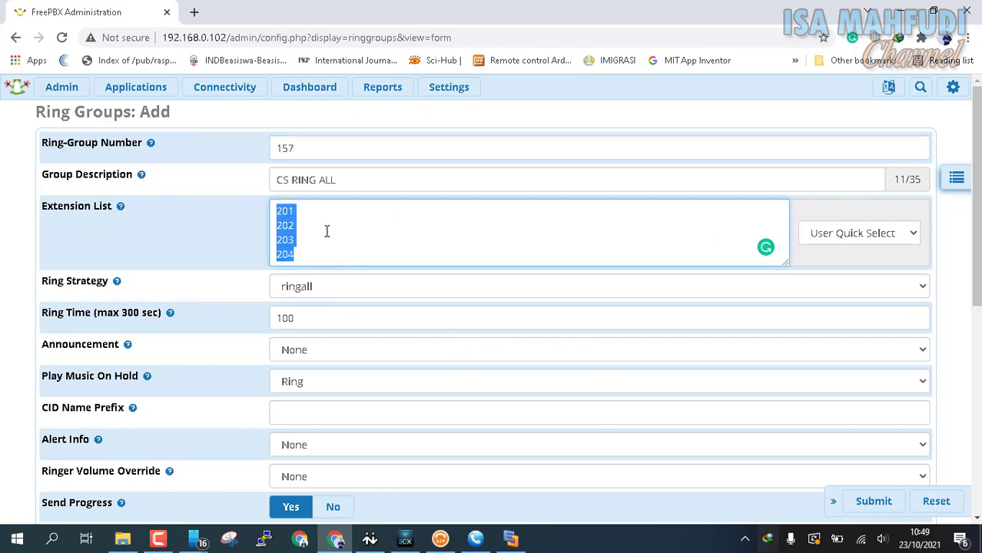
scroll(753, 380, down, 5)
Send unanswered calls to extension 205 STAFF 1.
click(875, 493)
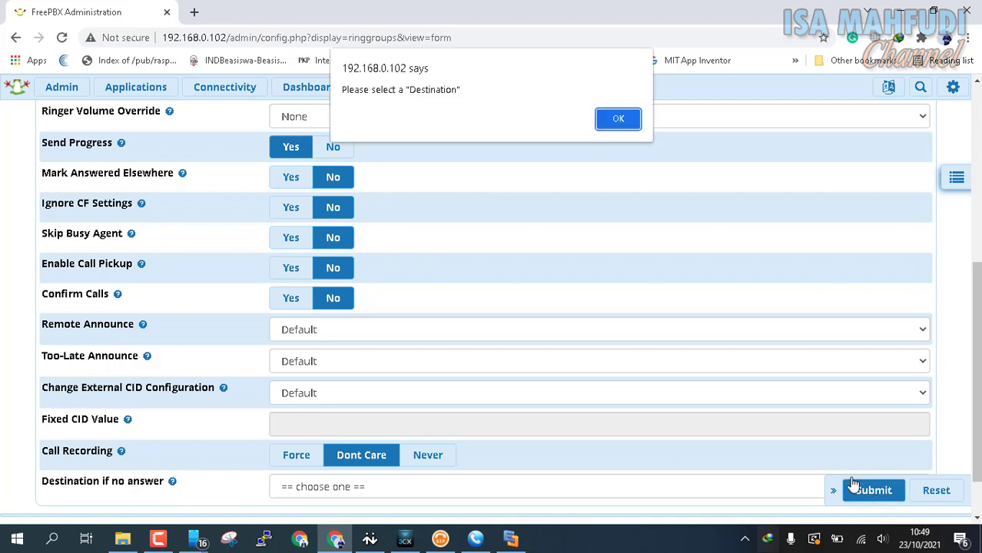
click(630, 122)
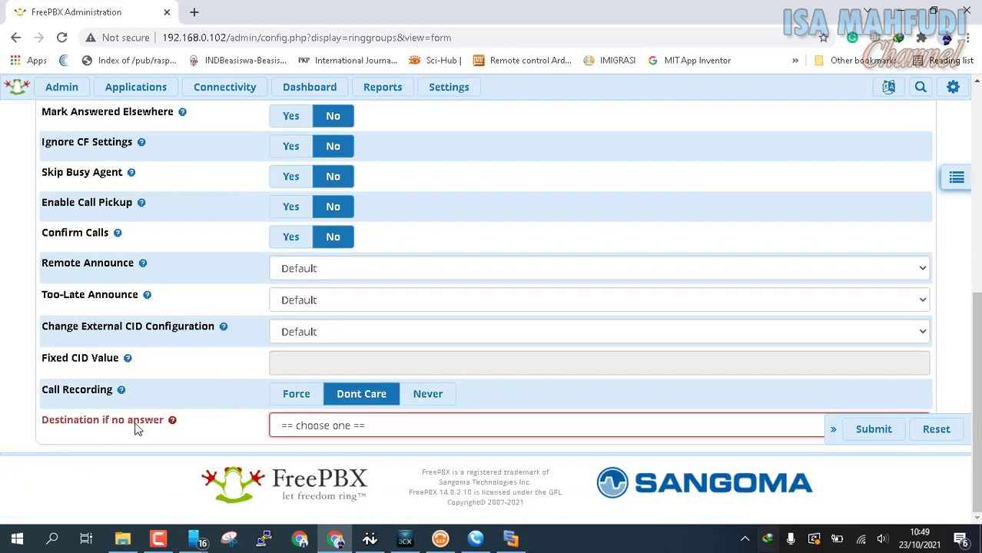
click(321, 426)
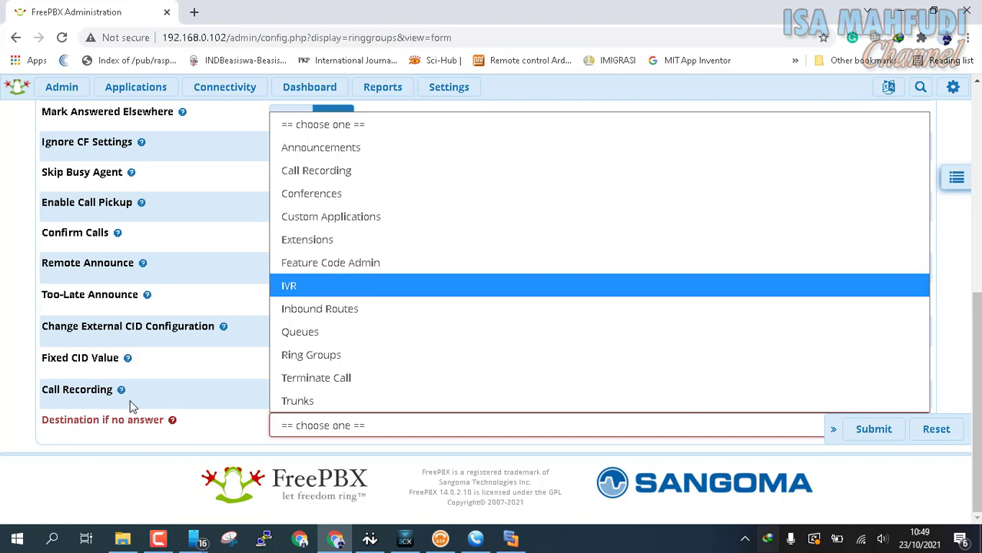
mouse_move(123, 391)
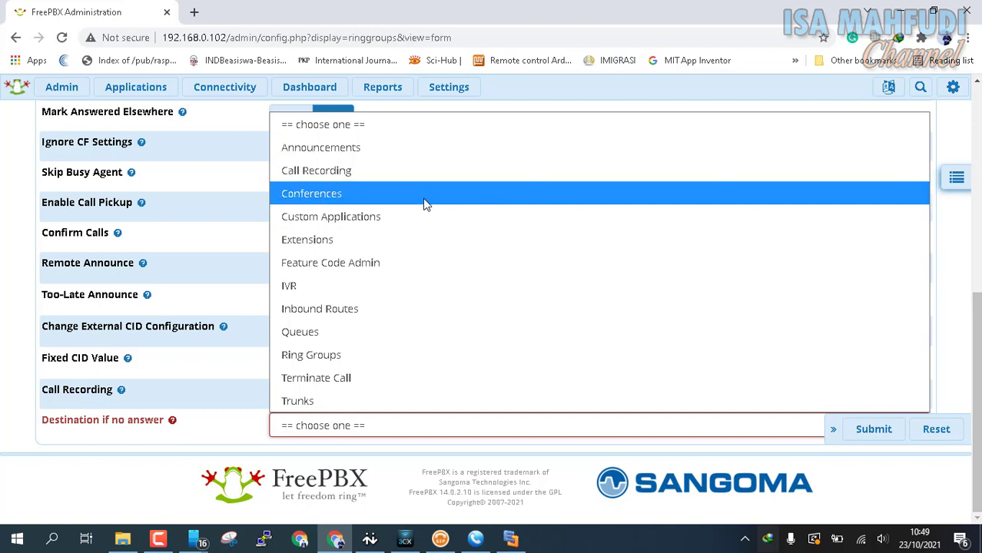
click(415, 240)
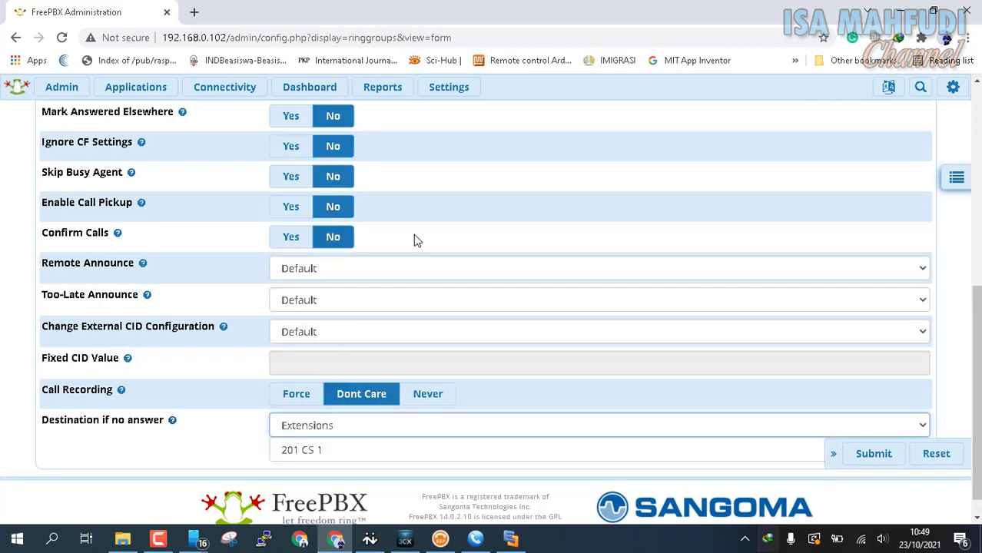
click(331, 452)
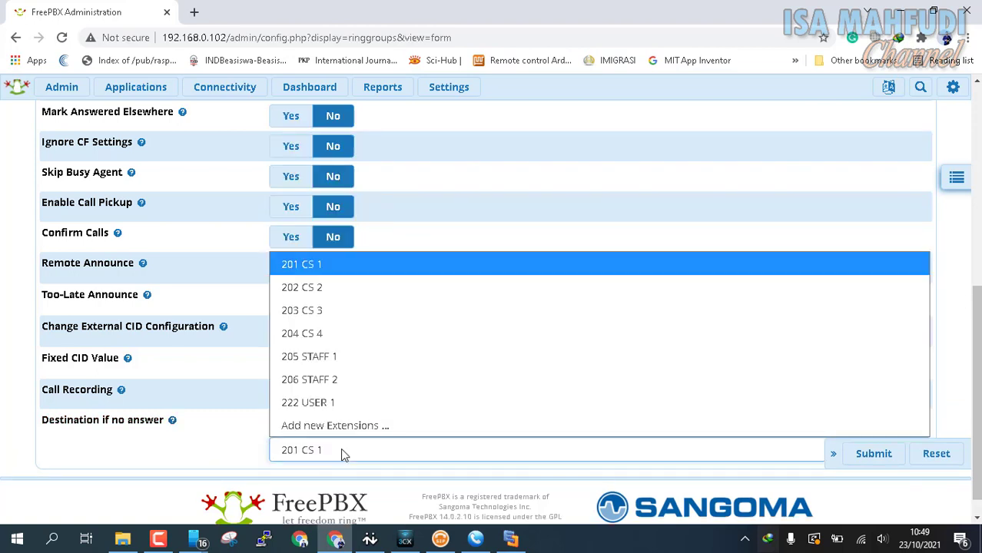
click(339, 357)
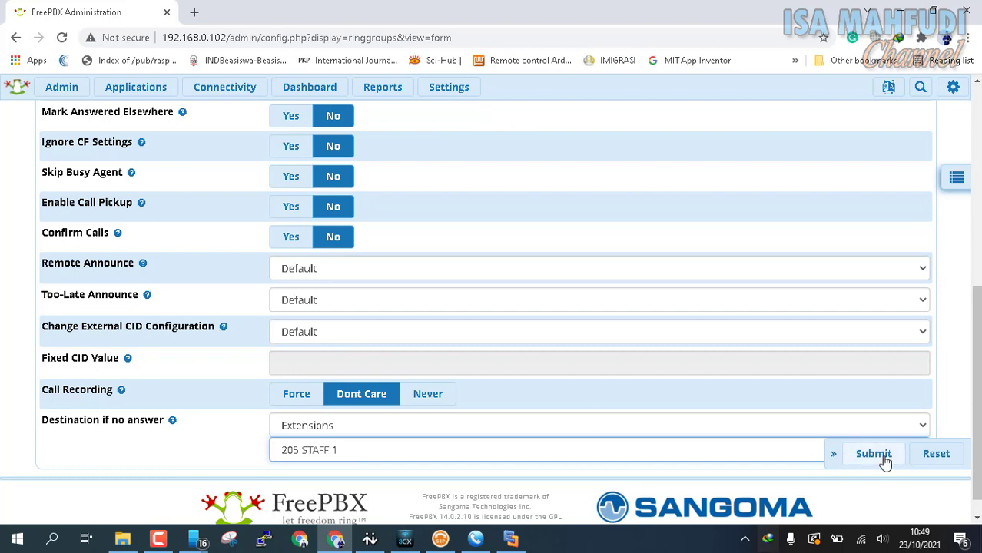
Save ring group 157, apply the configuration, and minimize the browser.
click(885, 460)
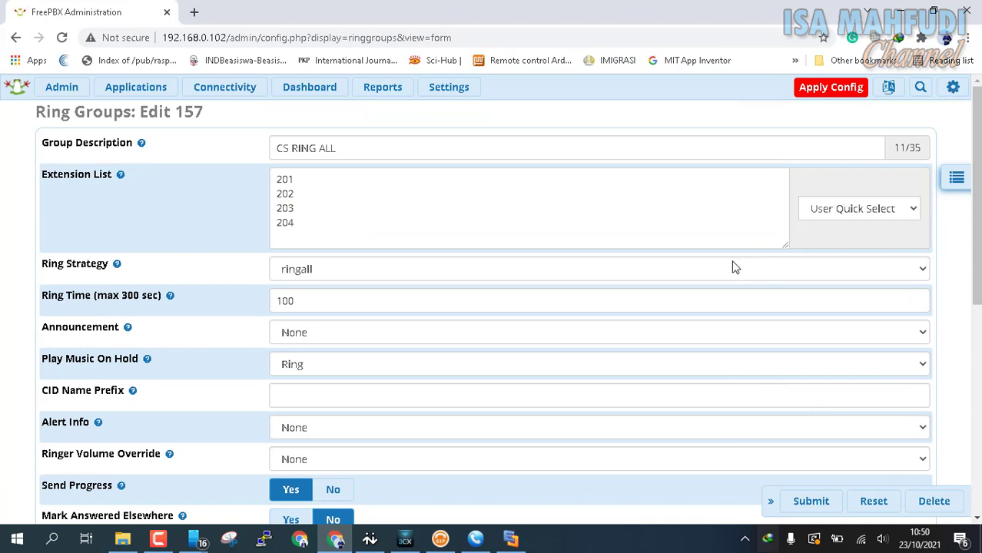
click(824, 90)
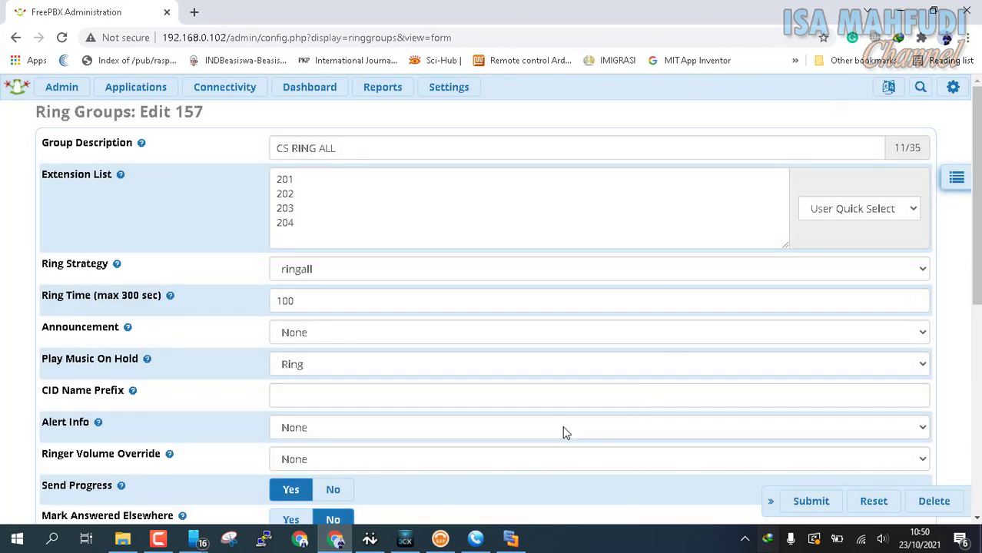
click(899, 13)
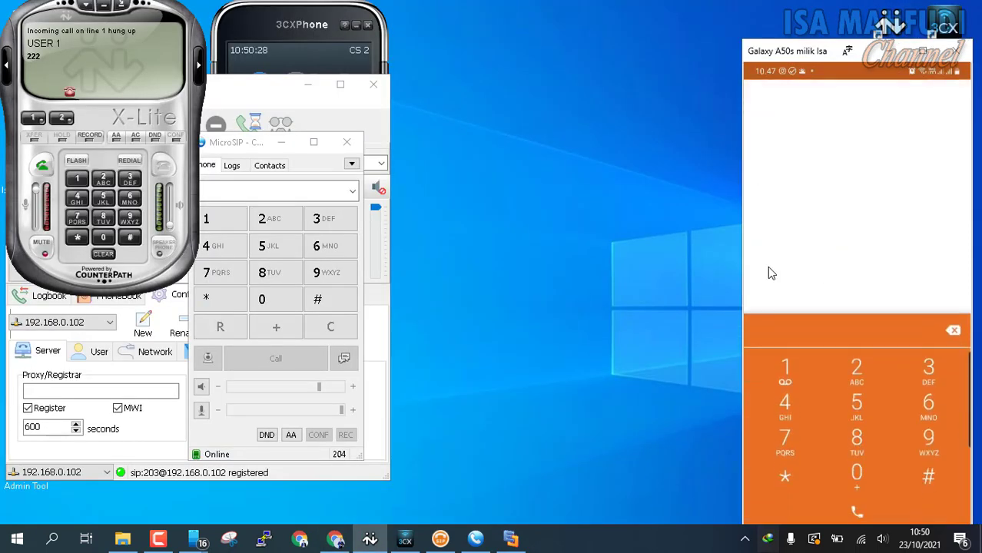
Call ring group 157 from the phone, answer it on X-Lite, then return to FreePBX.
text(57)
key(Return)
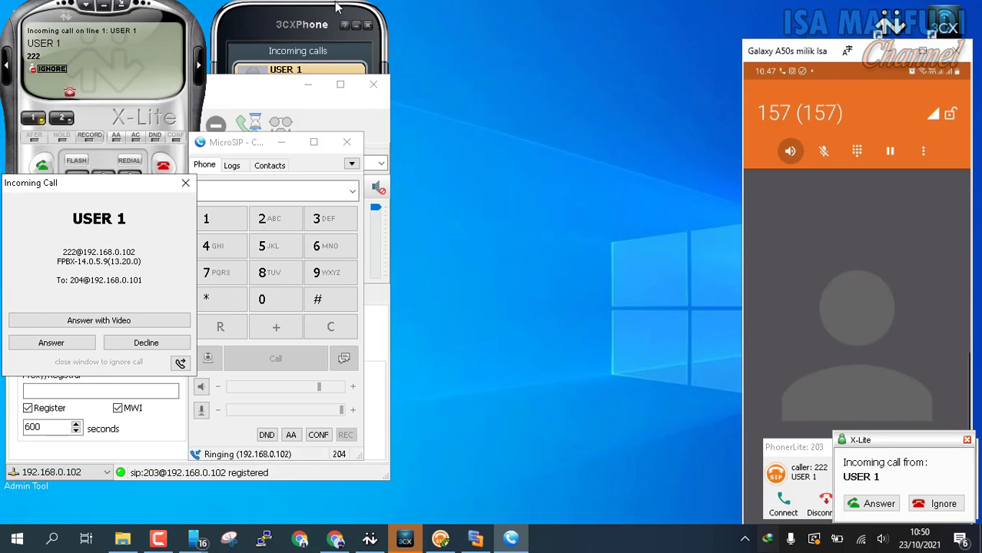
click(79, 117)
click(42, 163)
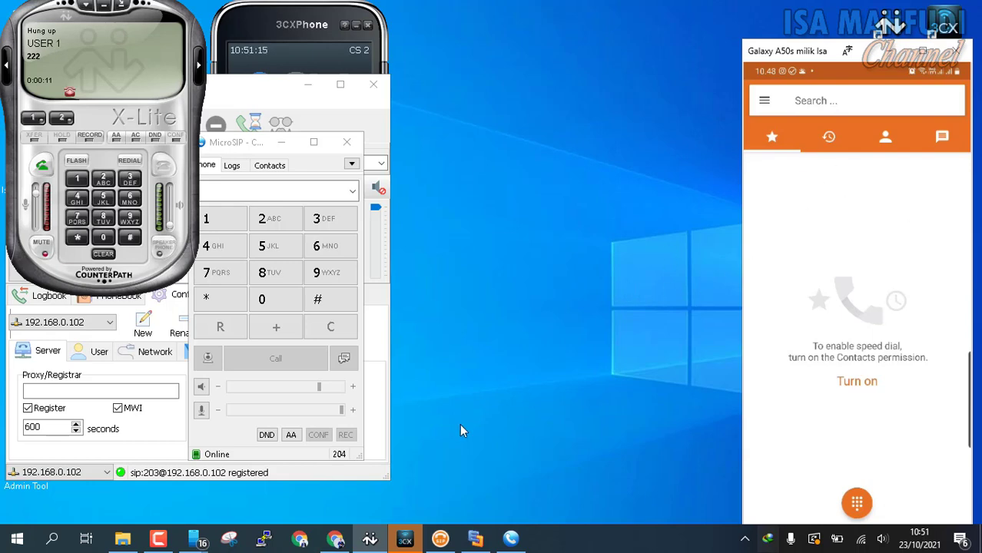
click(335, 539)
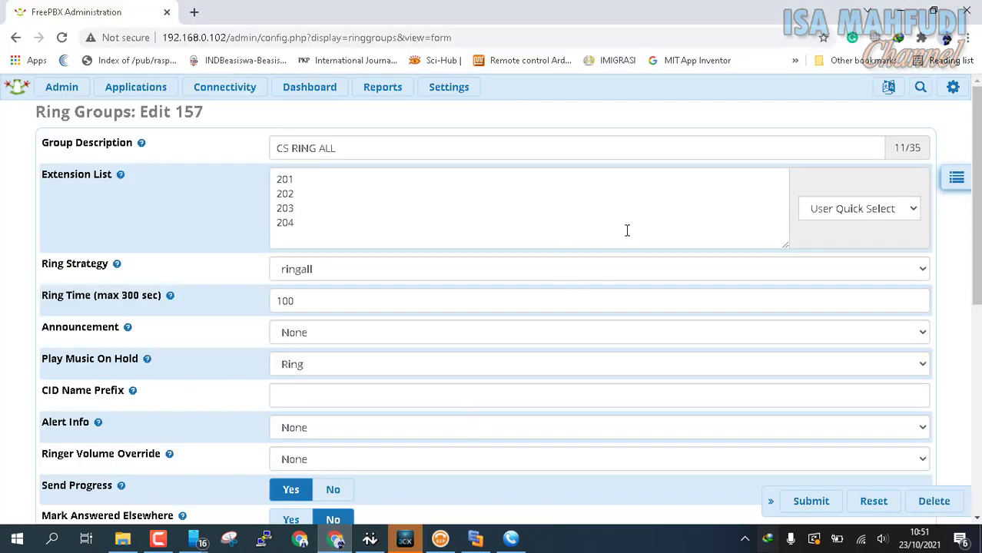
Go to Settings > Music on Hold and start a new category.
click(453, 91)
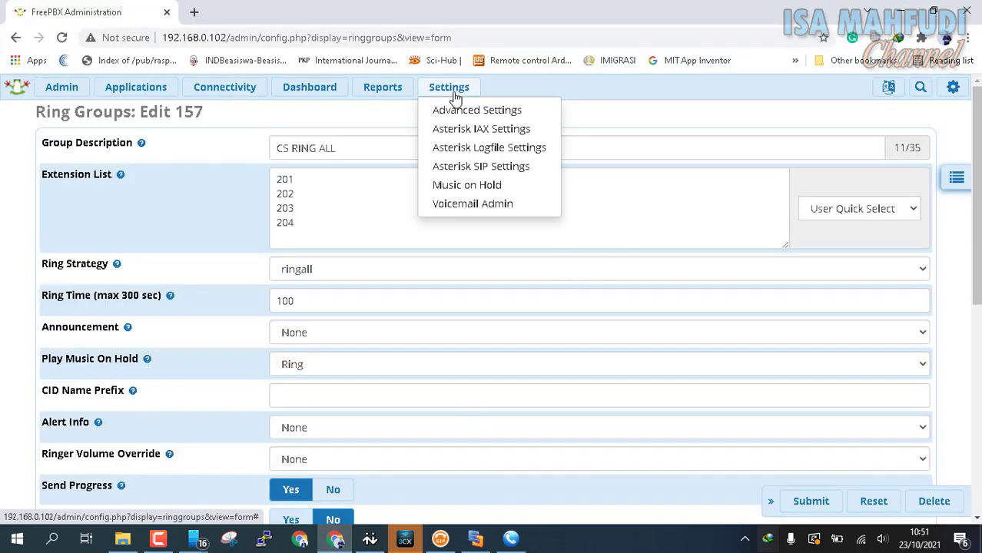
click(465, 194)
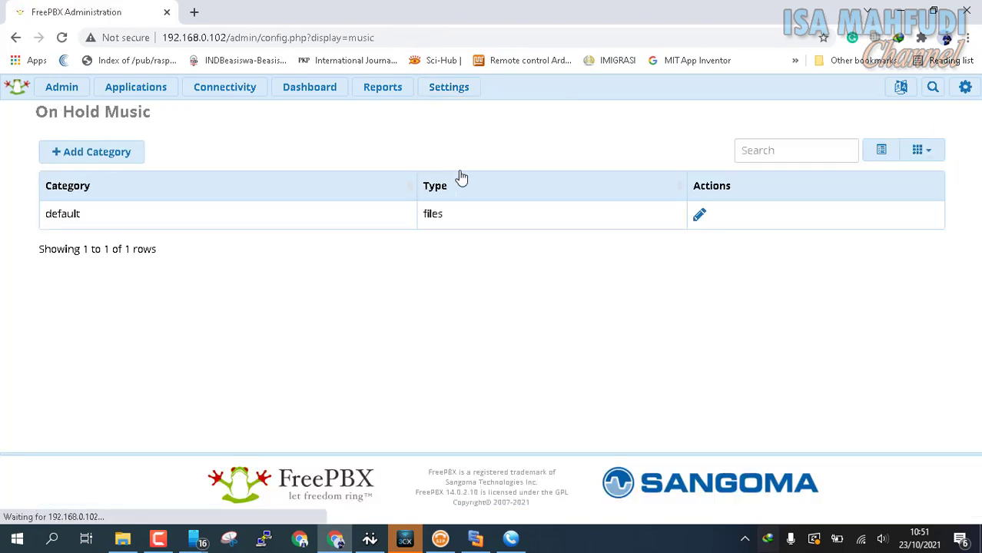
click(74, 156)
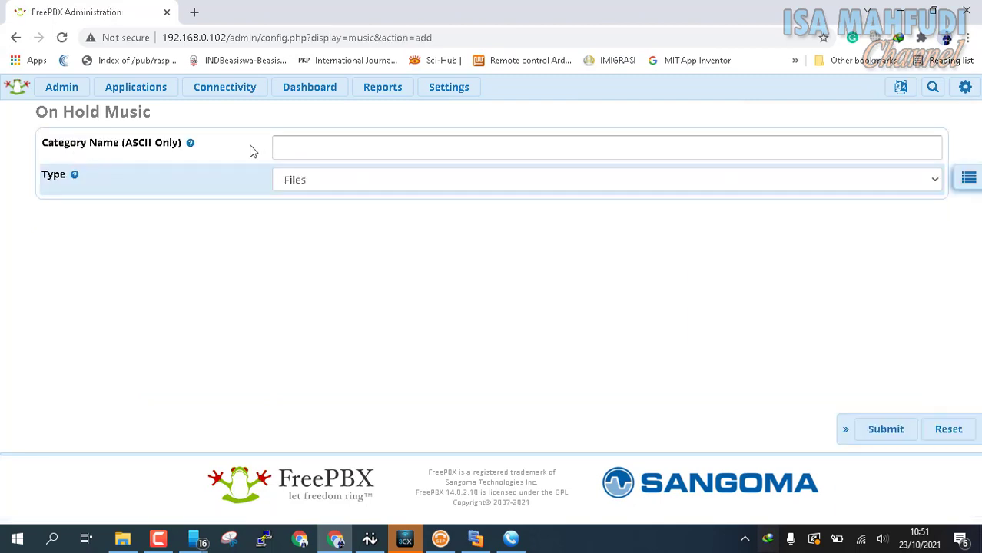
Name the new hold-music category musik and submit it.
click(296, 143)
text(musi)
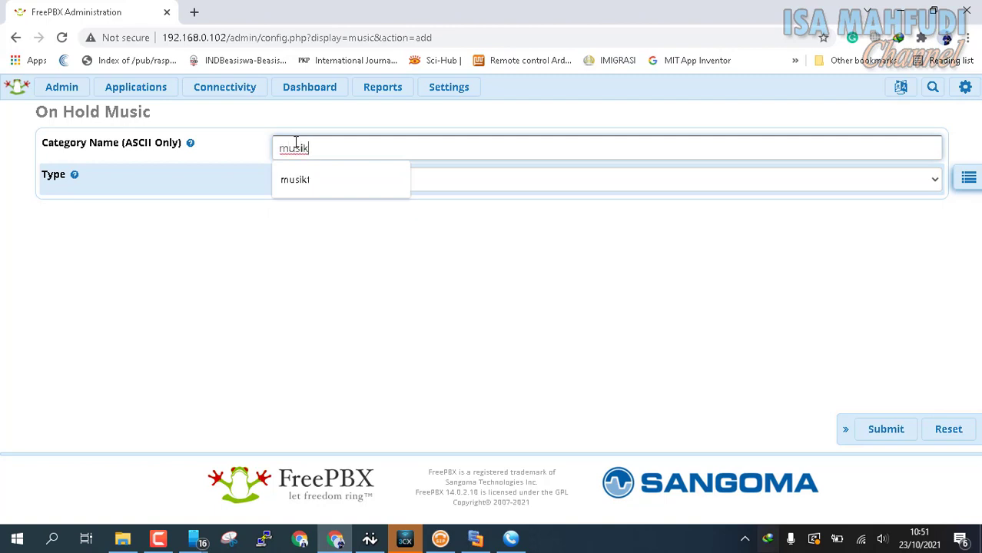
text(k)
key(Escape)
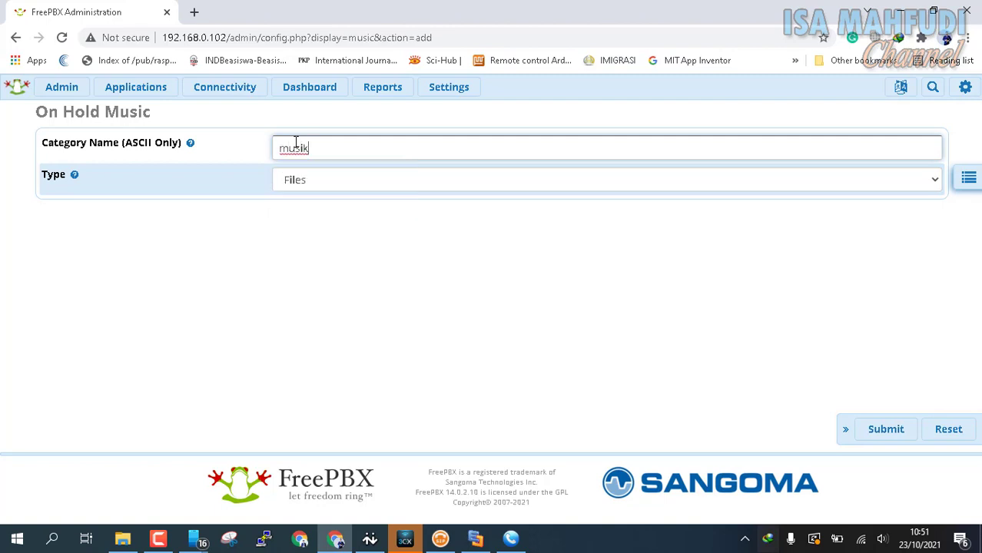
text(rg)
key(Home)
key(Delete)
key(Delete)
key(ctrl+a)
text(musik)
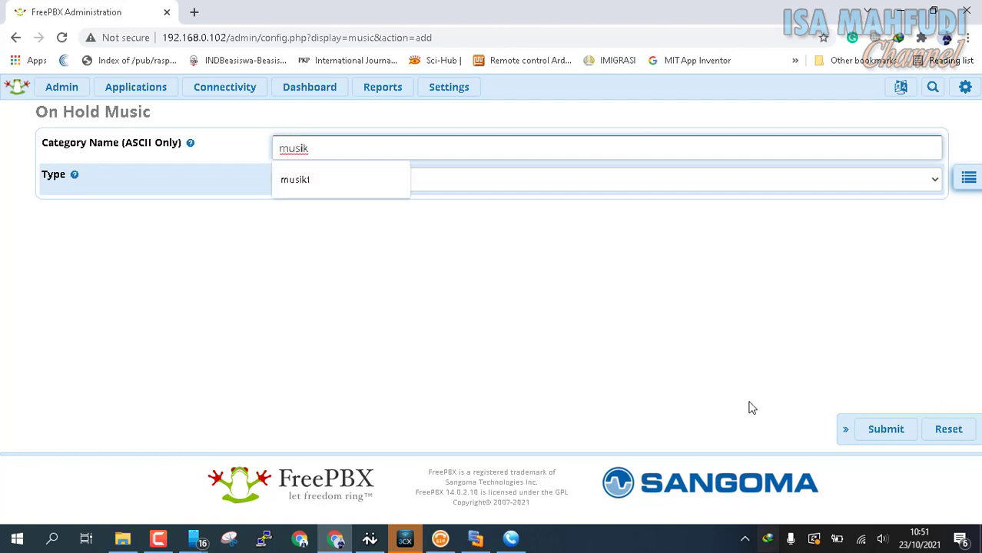
click(638, 339)
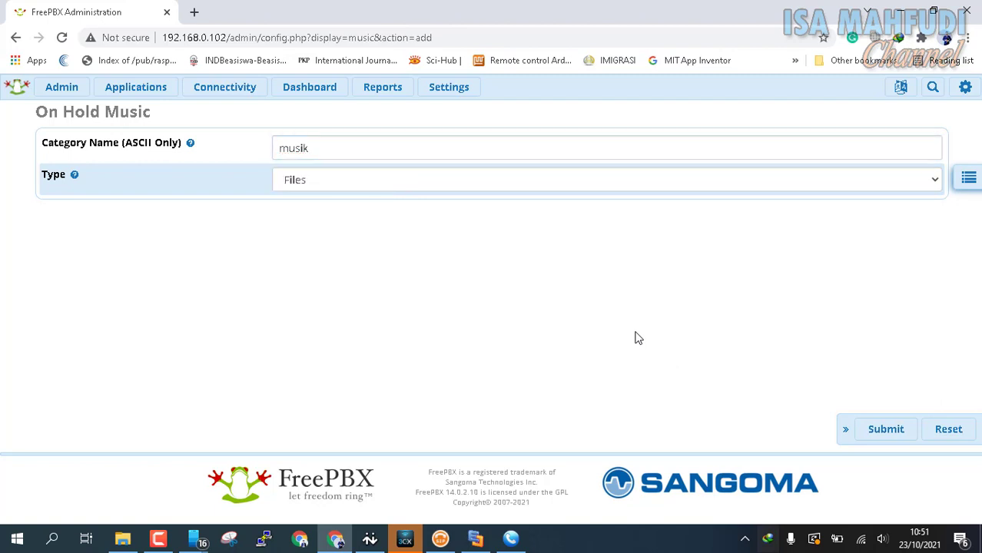
click(892, 438)
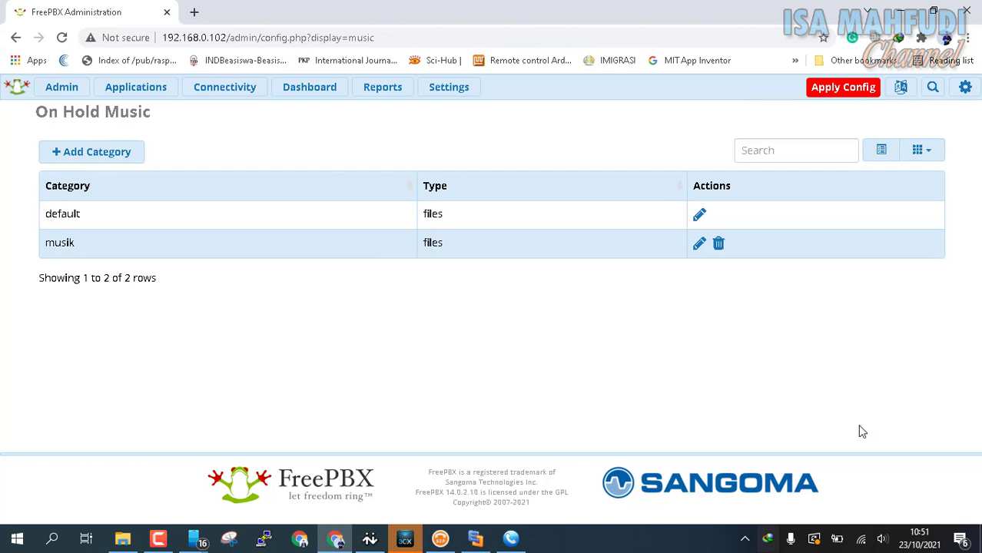
Upload the No Copyright file from Videos > Musik 1 into the musik category.
click(698, 246)
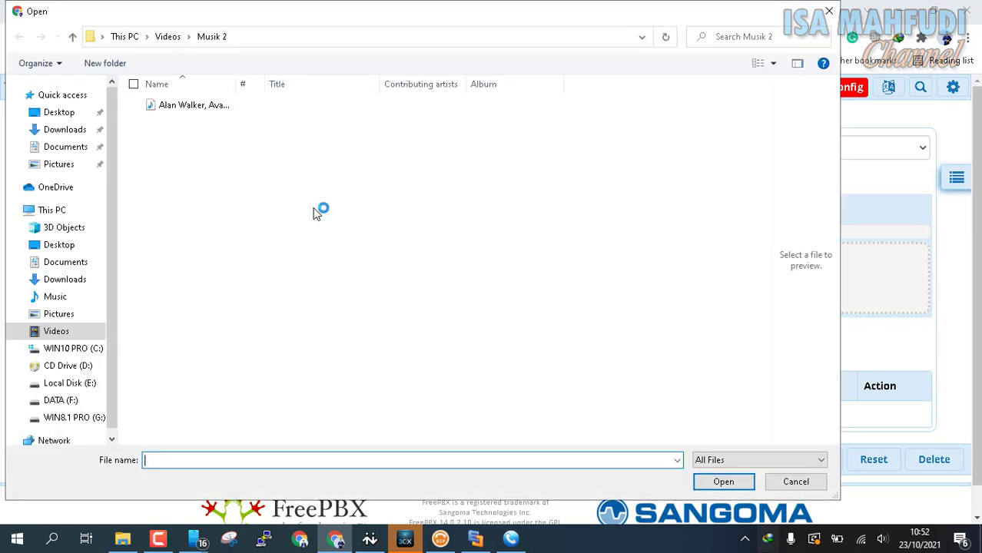
click(167, 36)
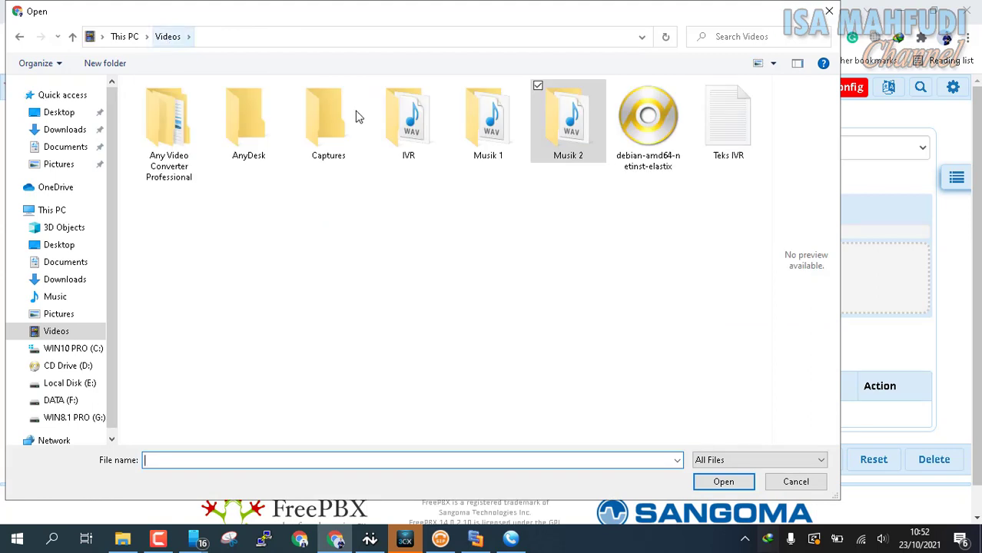
double_click(502, 153)
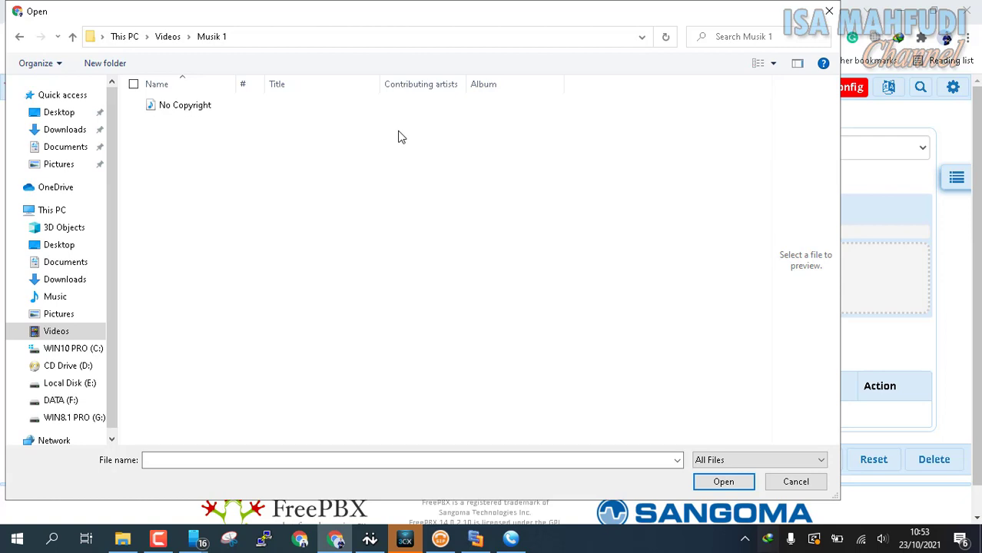
double_click(206, 106)
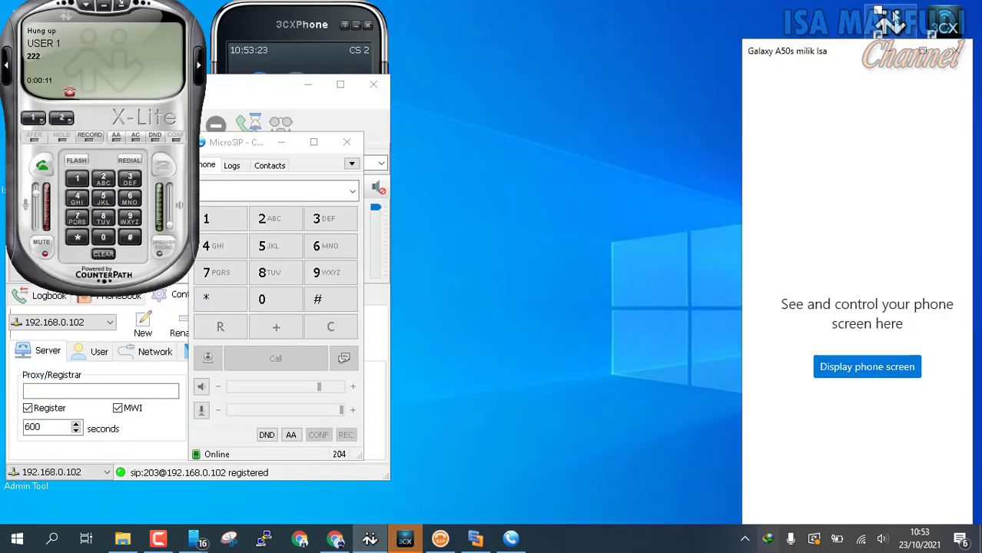
click(896, 13)
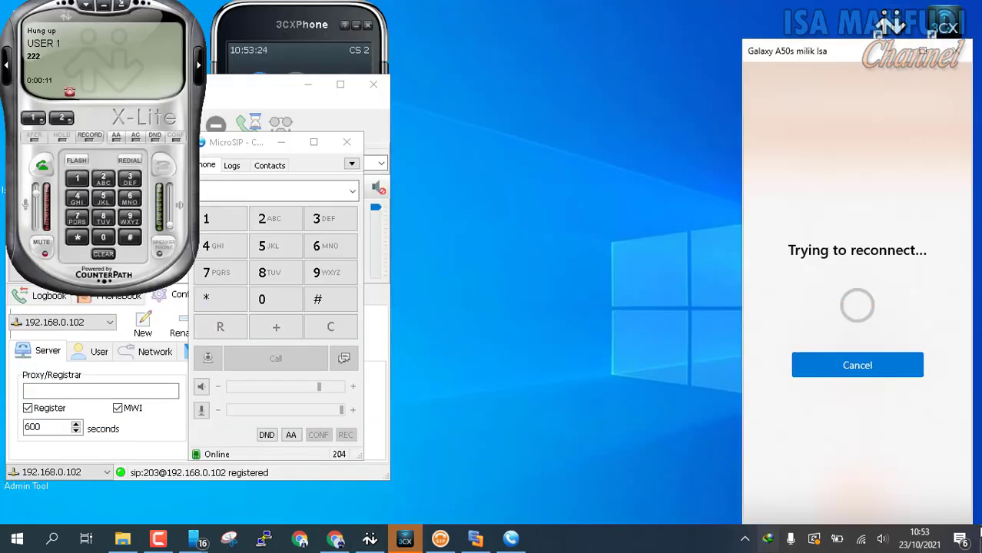
key(super+d)
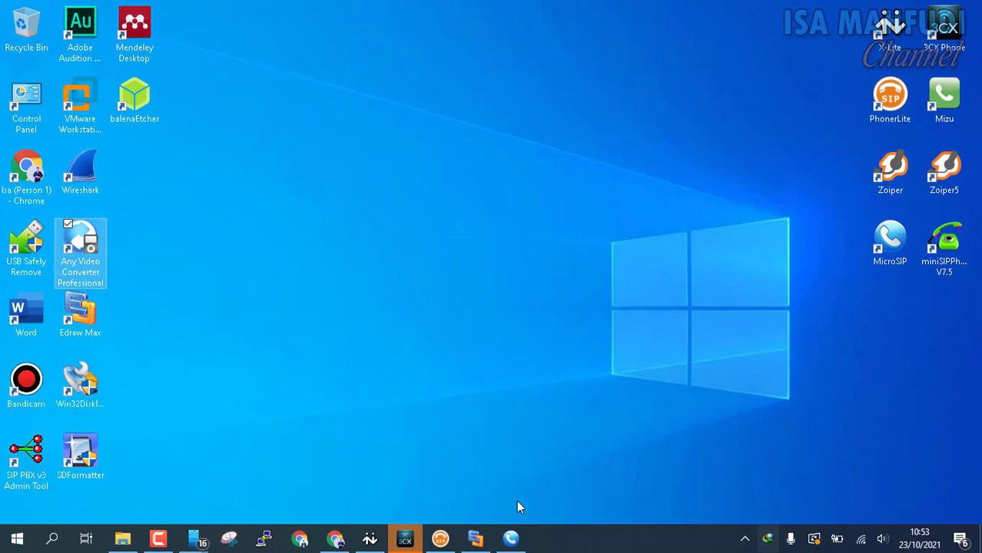
click(335, 539)
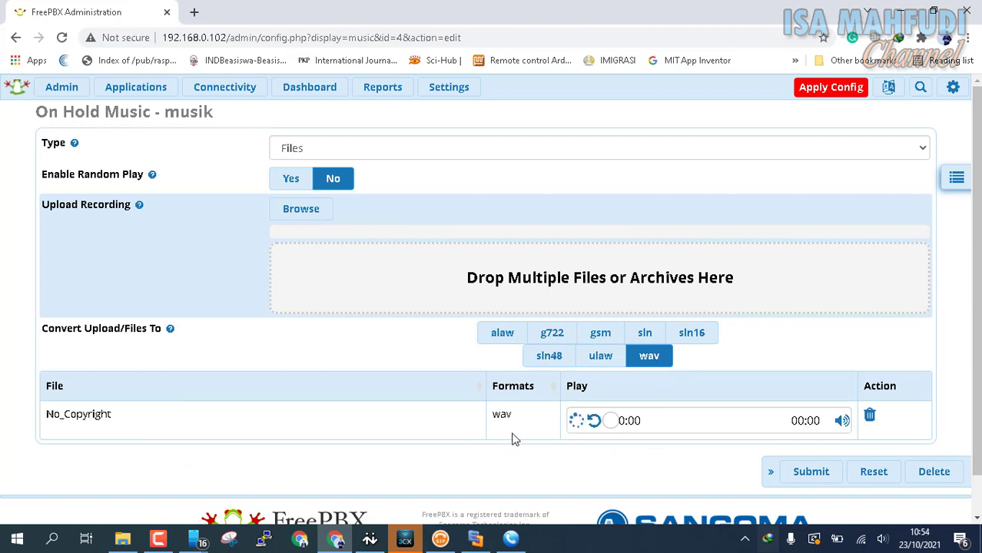
Submit the musik category, accept the media conversion prompt, and apply the configuration.
click(812, 474)
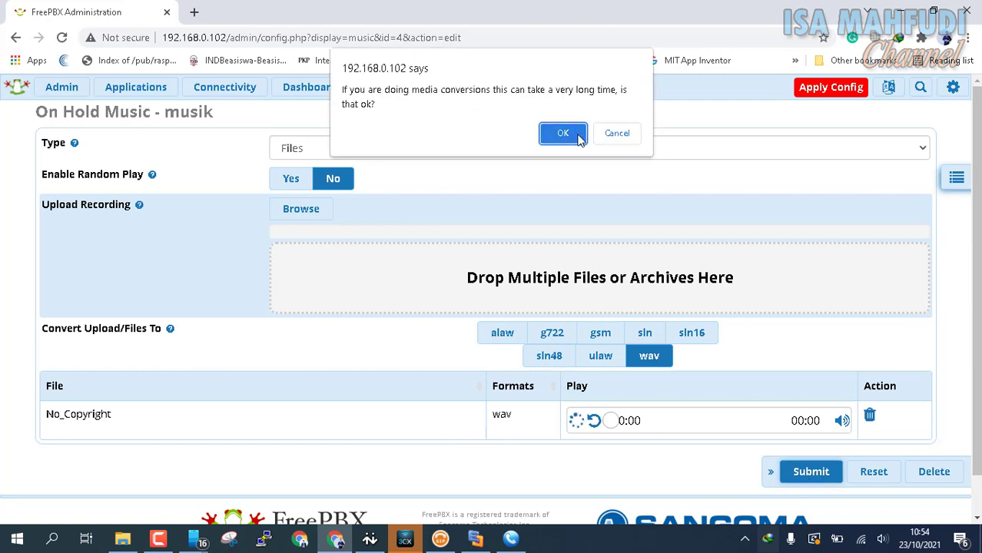
click(563, 134)
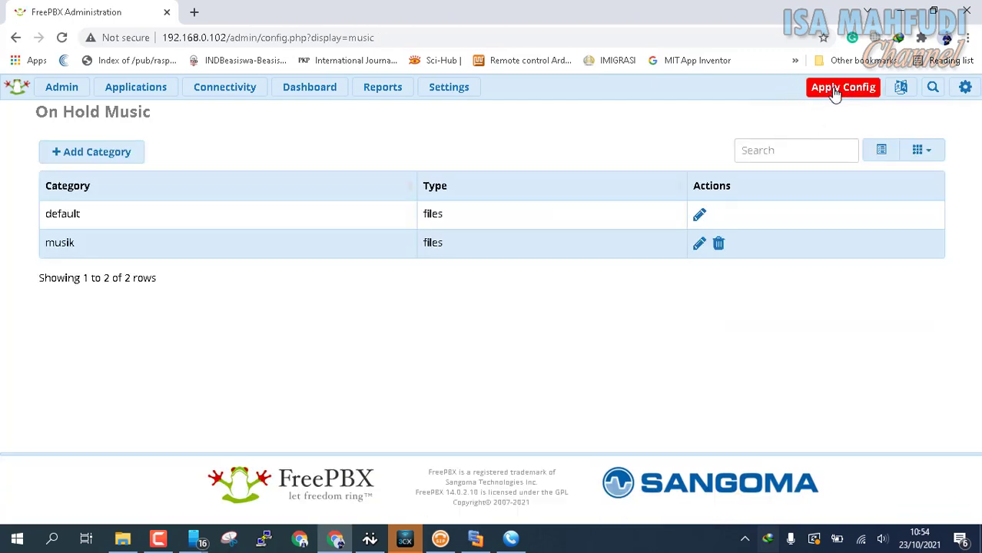
click(837, 90)
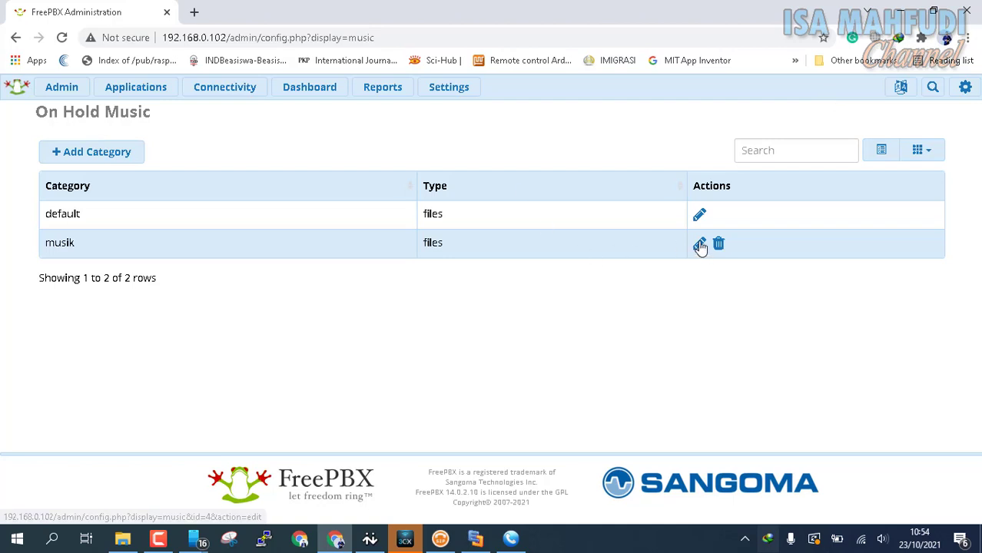
Reopen the musik category, play the No_Copyright recording, and cancel the download manager's prompts.
click(699, 246)
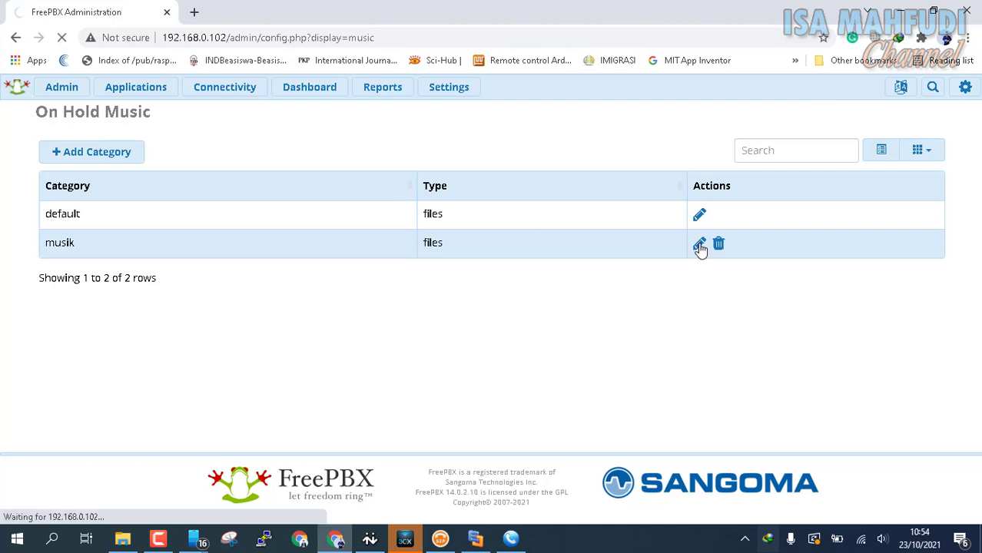
scroll(691, 309, down, 2)
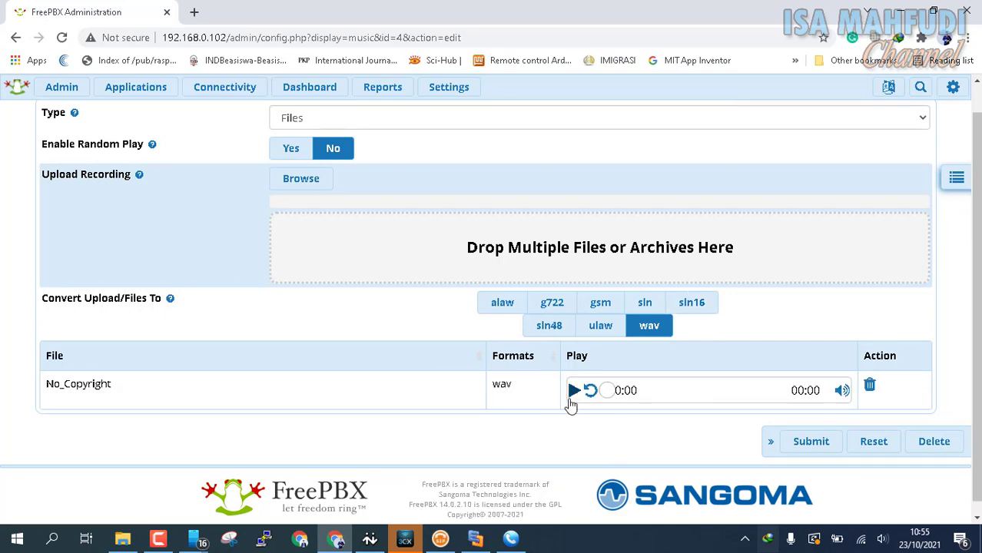
click(574, 392)
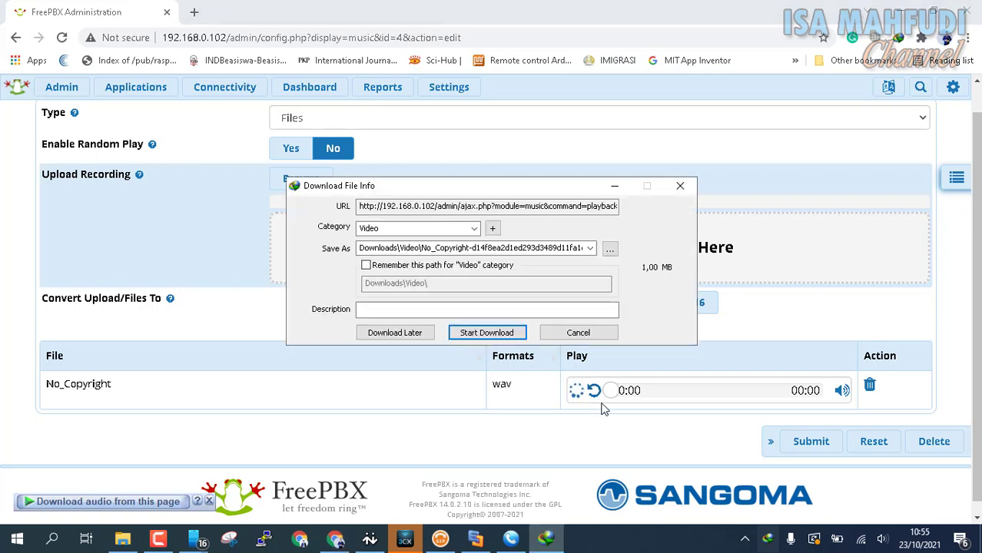
click(575, 332)
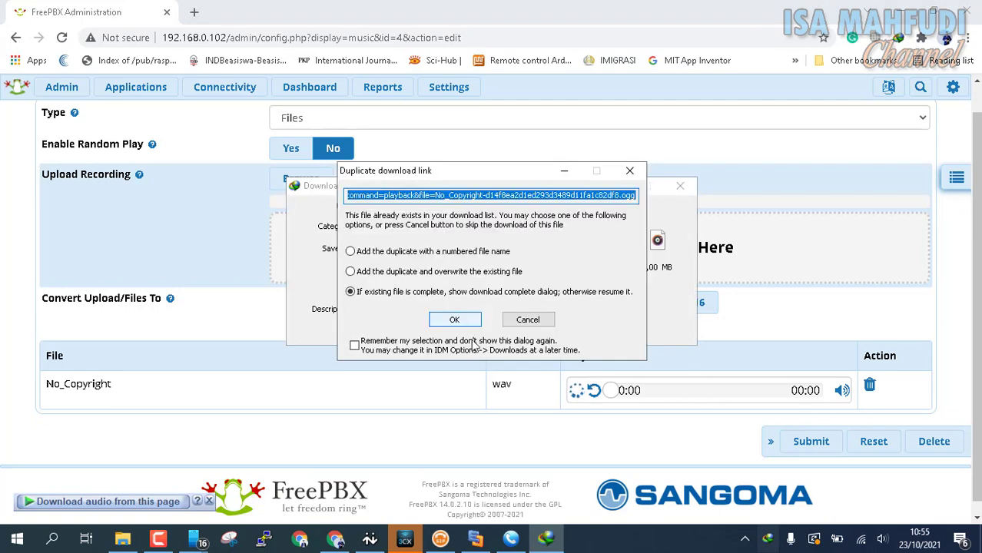
click(523, 320)
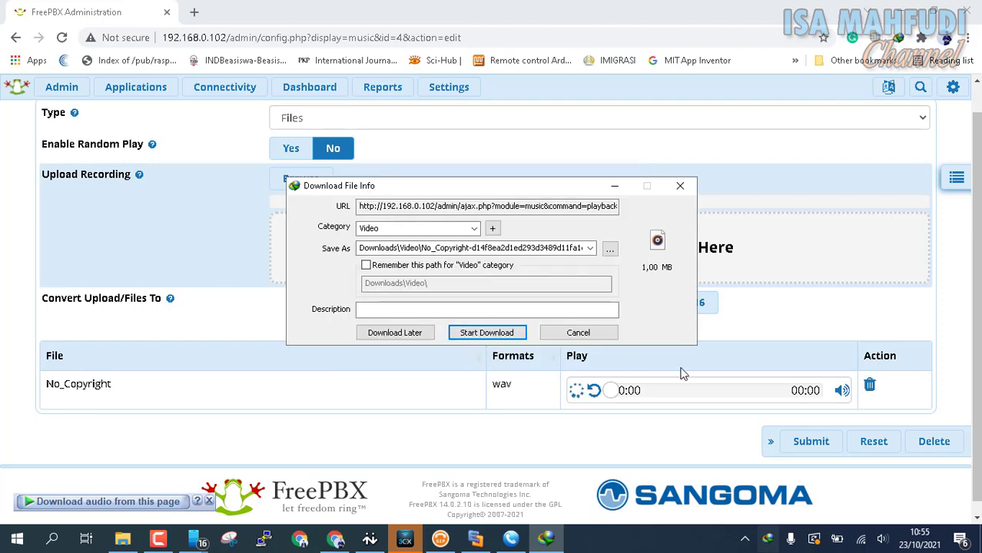
click(607, 332)
click(533, 324)
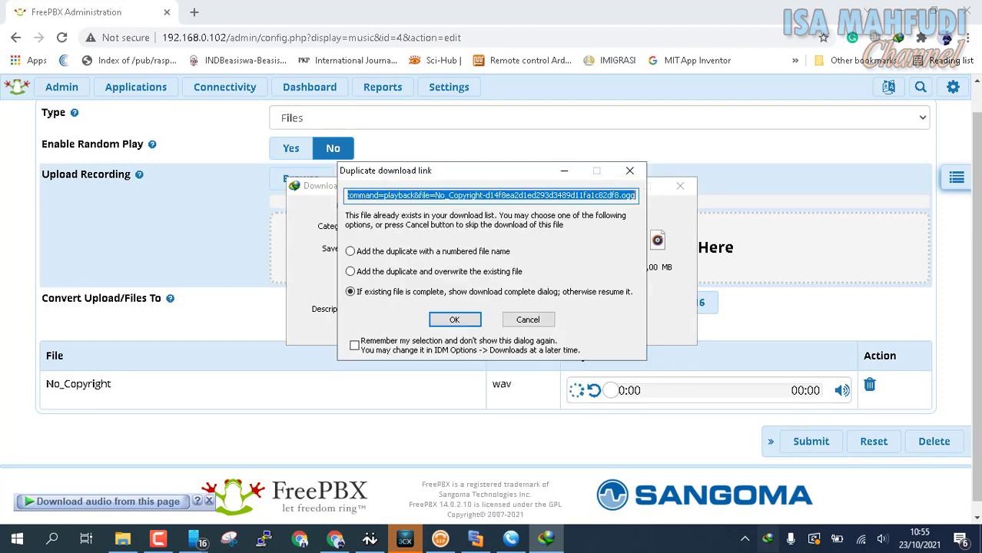
click(531, 321)
click(575, 332)
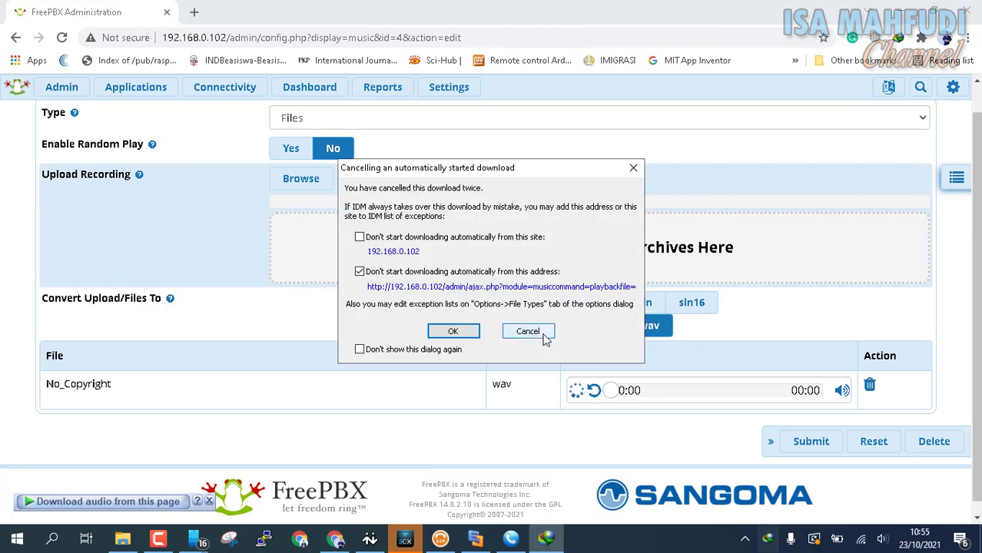
click(538, 332)
Dismiss the reappearing download prompts and pause the No_Copyright preview.
scroll(540, 333, up, 1)
scroll(765, 362, down, 1)
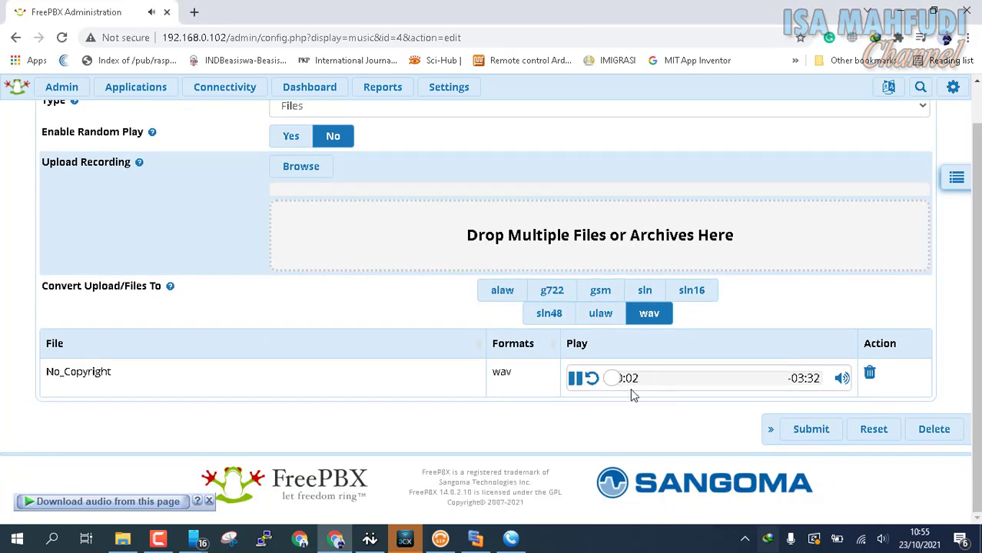
click(584, 332)
click(593, 334)
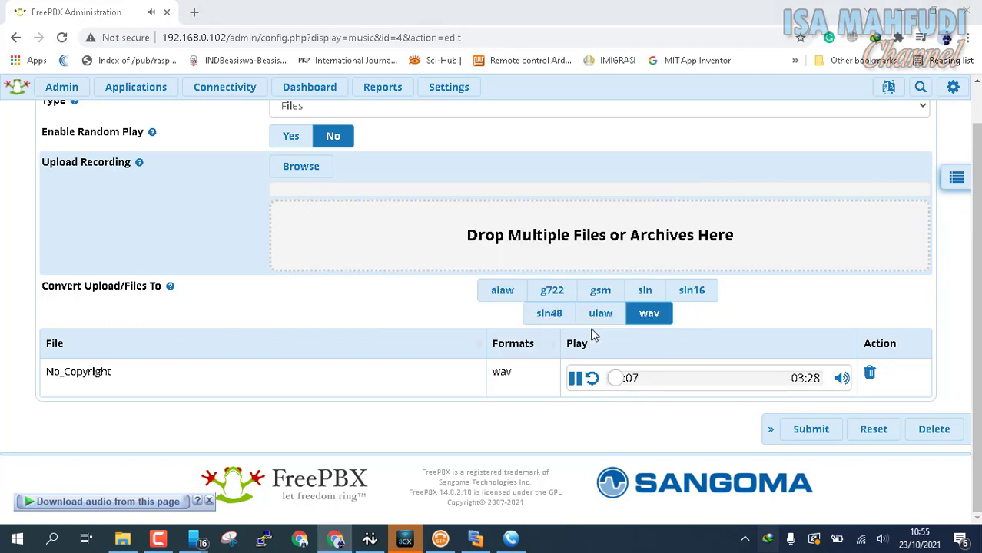
click(538, 332)
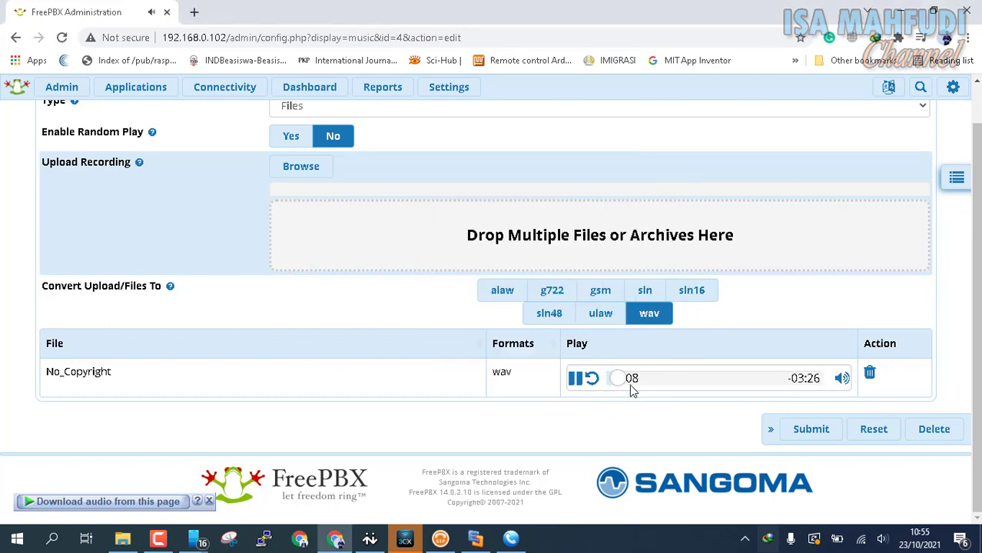
click(575, 379)
scroll(874, 309, up, 1)
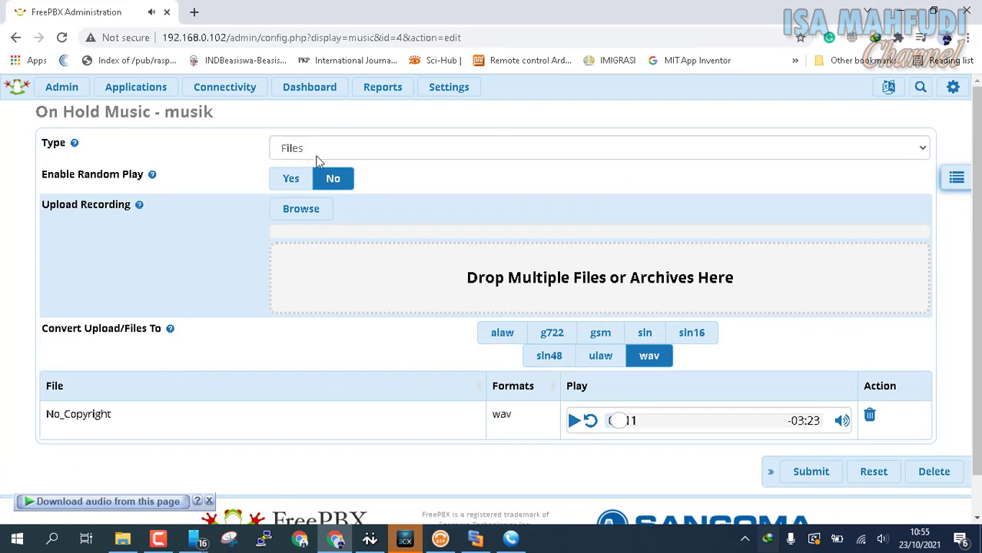
Open ring group 157 for editing from the Ring Groups list.
mouse_move(169, 92)
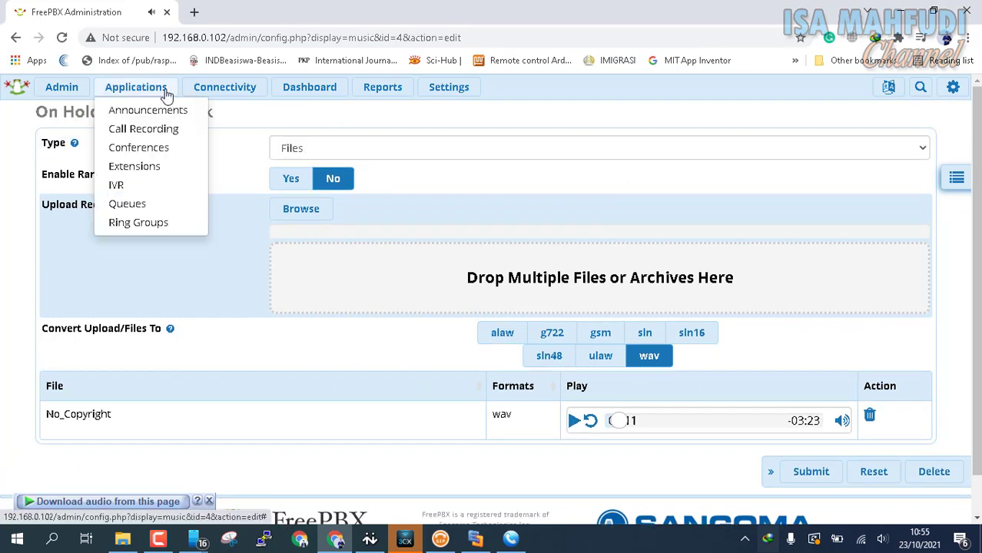
click(162, 225)
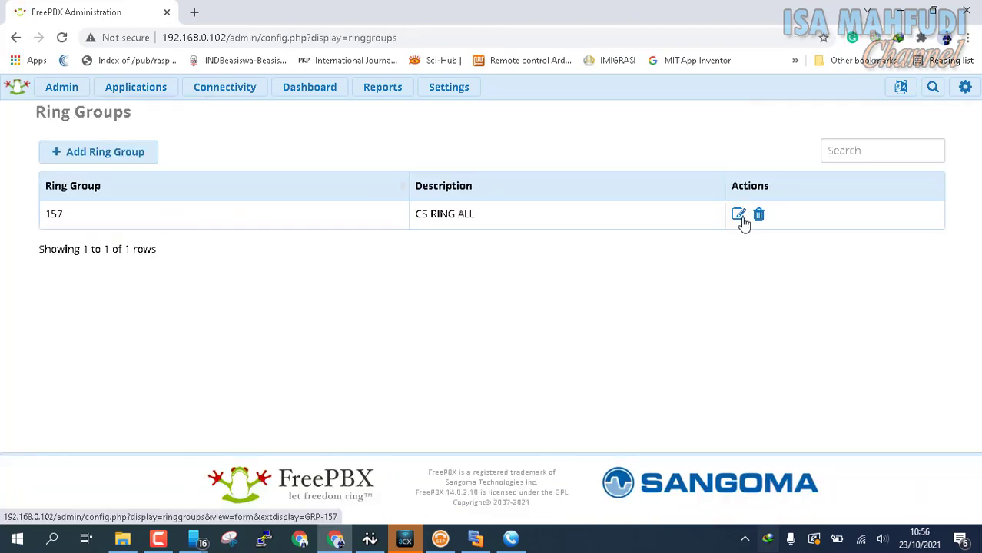
click(738, 216)
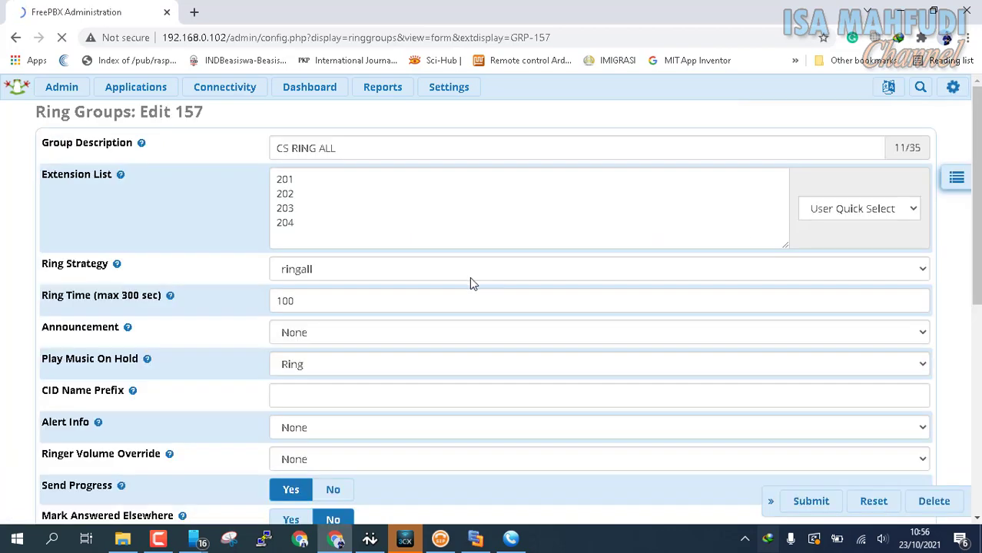
scroll(470, 282, down, 3)
scroll(469, 278, up, 2)
scroll(349, 220, down, 3)
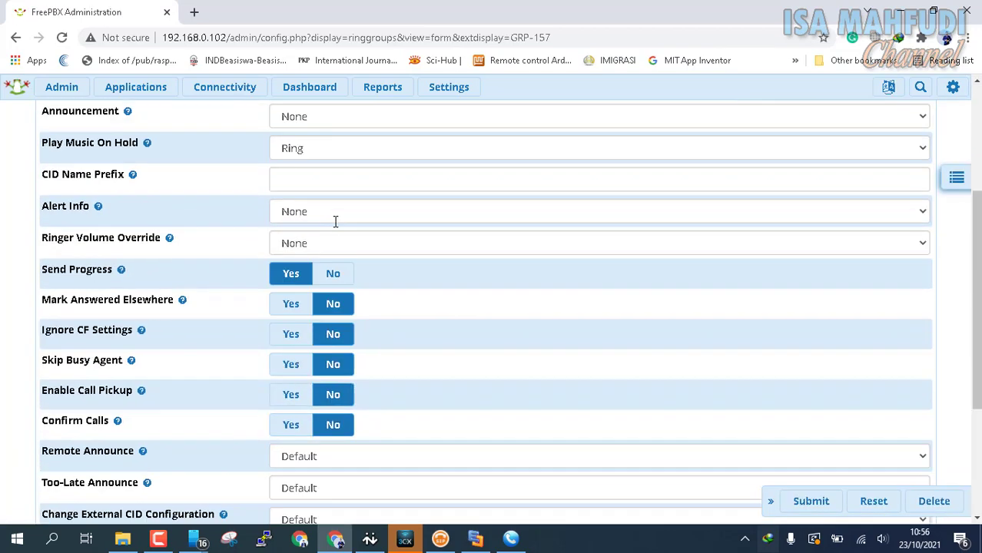
scroll(334, 223, down, 1)
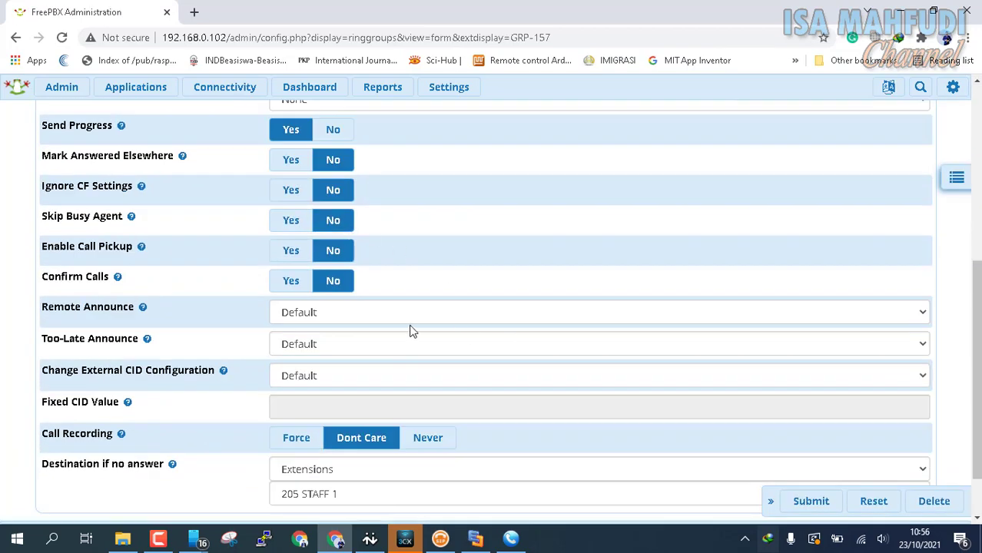
scroll(412, 331, up, 3)
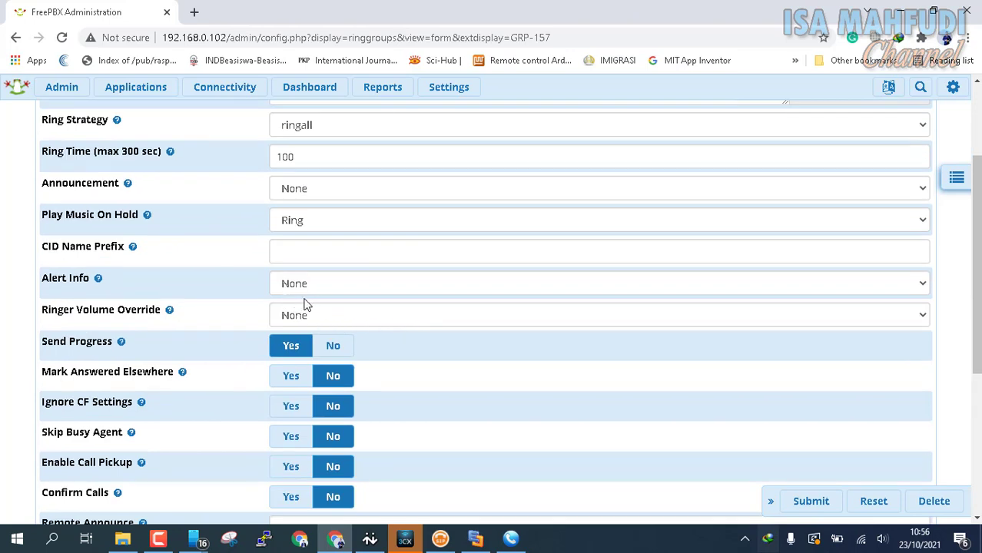
Set ring group 157's hold music to musik.
click(309, 223)
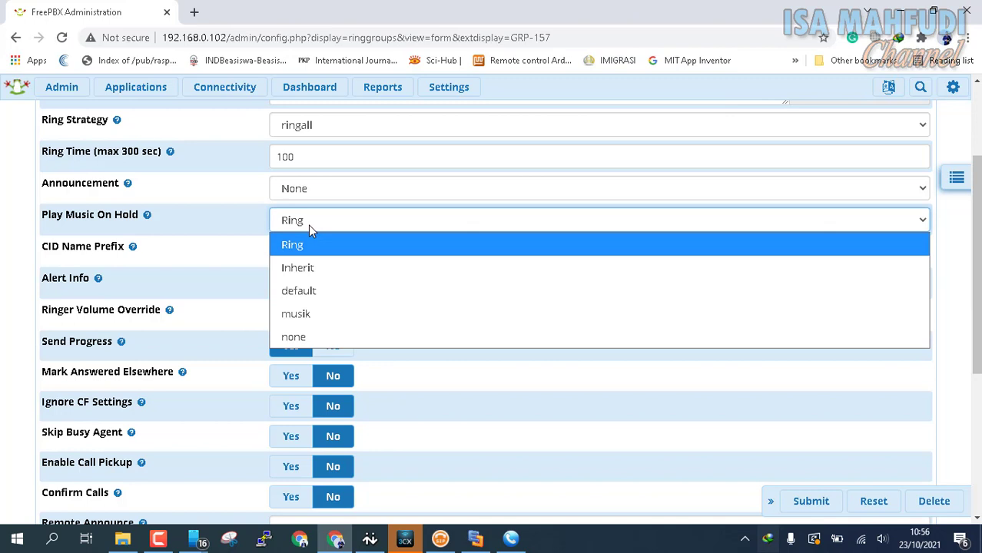
click(336, 315)
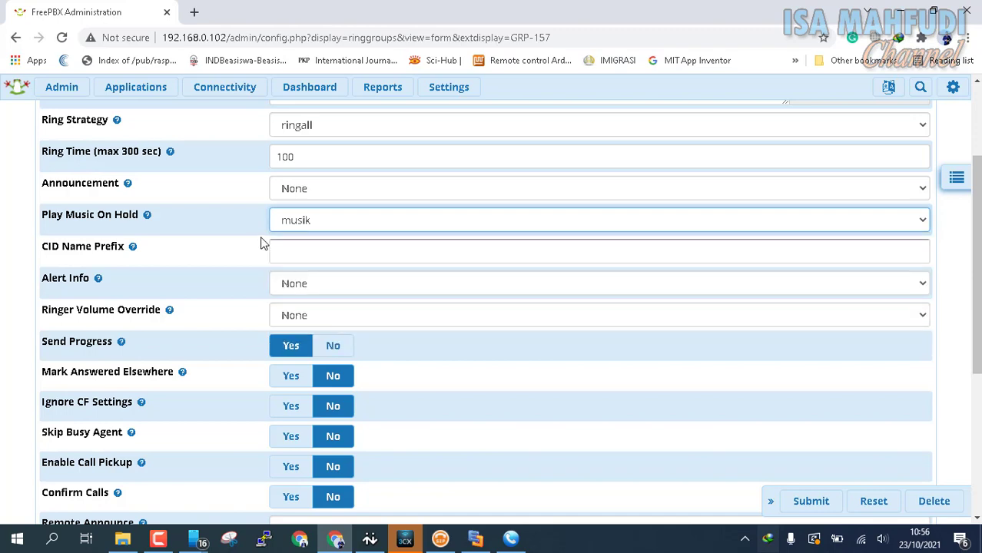
scroll(389, 226, down, 4)
scroll(362, 225, up, 4)
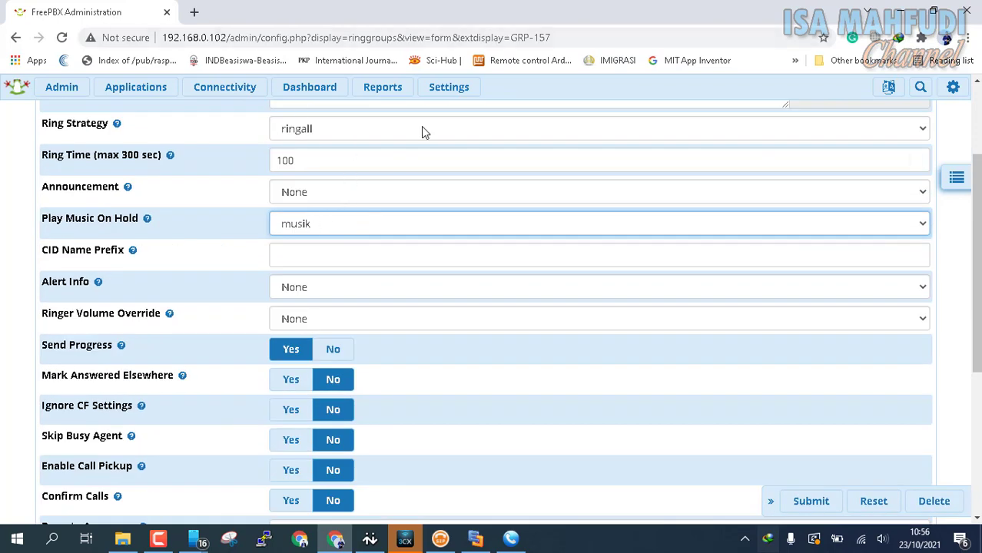
click(434, 91)
scroll(311, 227, down, 4)
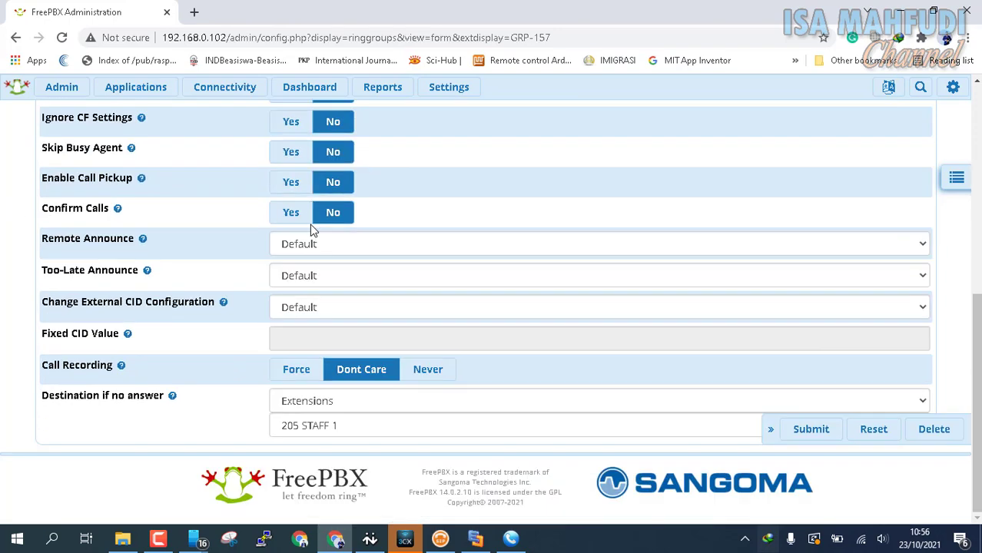
scroll(311, 227, up, 3)
scroll(312, 227, down, 3)
Submit ring group 157, apply the config, and bring up 3CXPhone and PhonerLite.
click(816, 434)
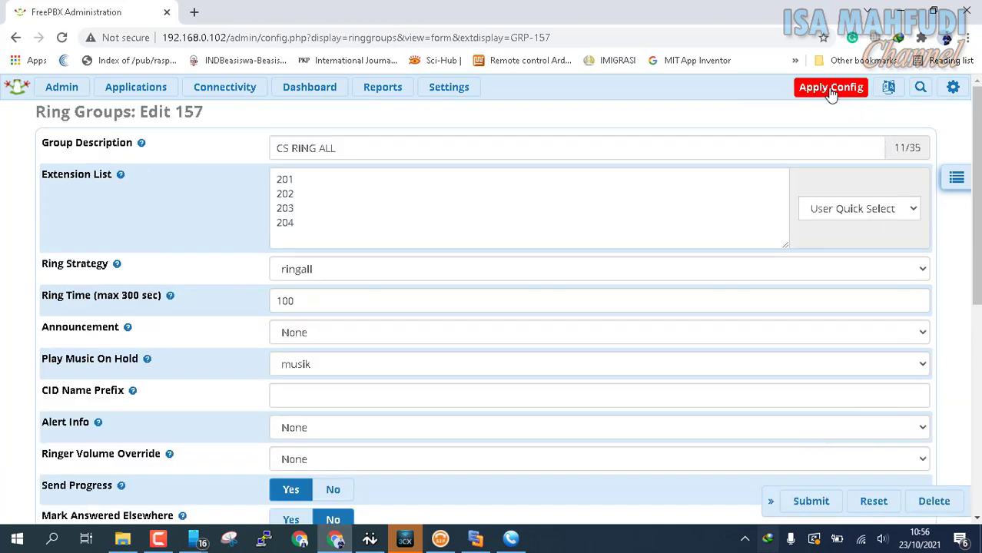
click(832, 90)
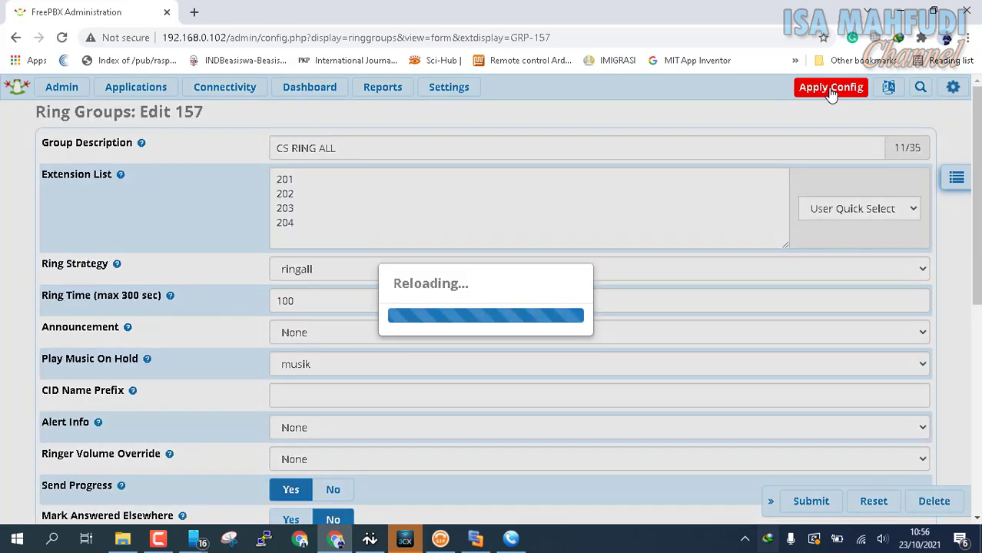
click(405, 540)
click(440, 541)
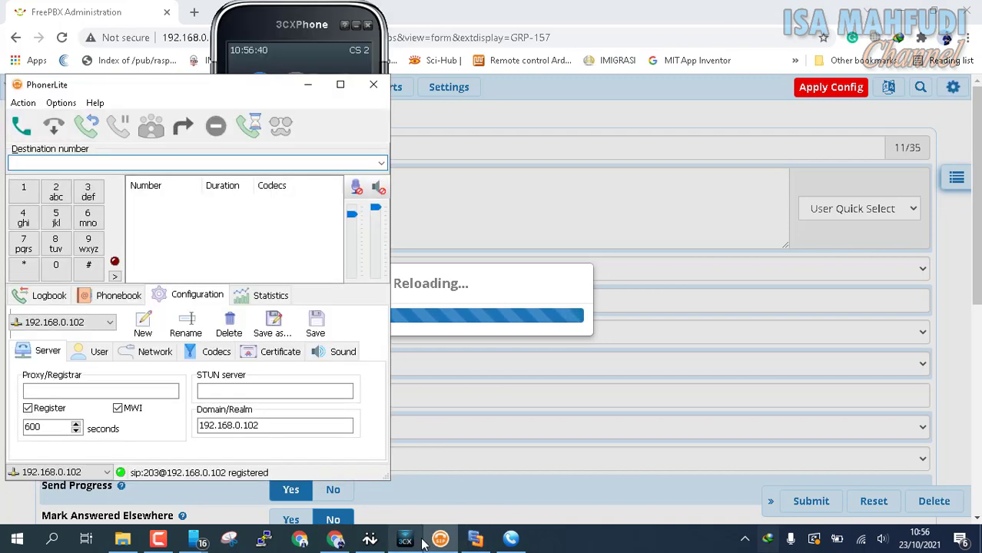
Bring up X-Lite and MicroSIP and reconnect the mirrored phone screen.
click(509, 539)
click(507, 542)
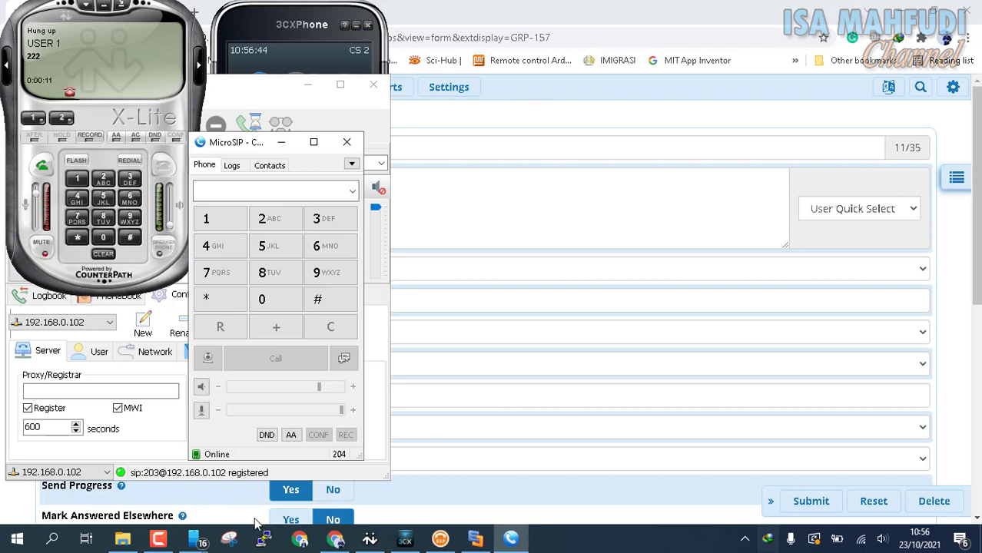
click(195, 541)
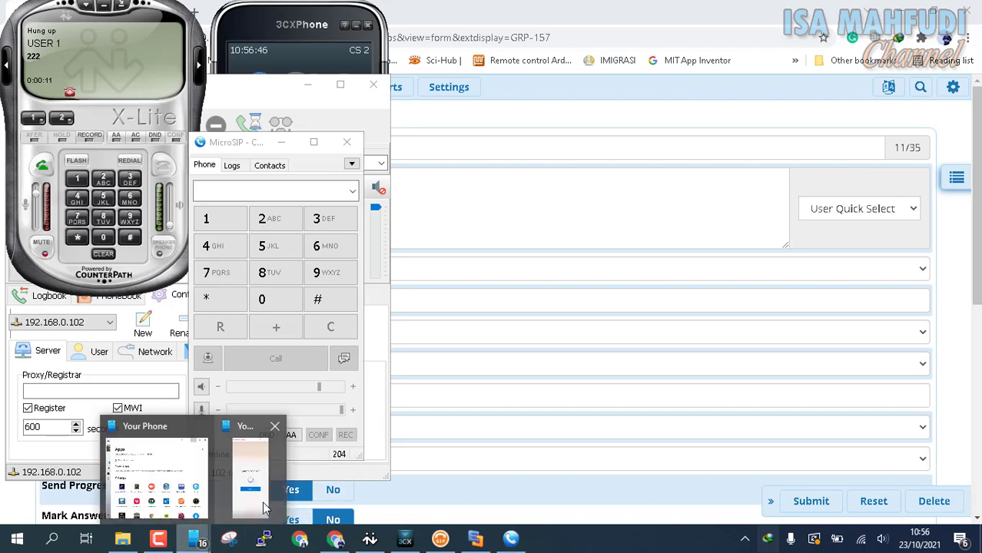
click(259, 504)
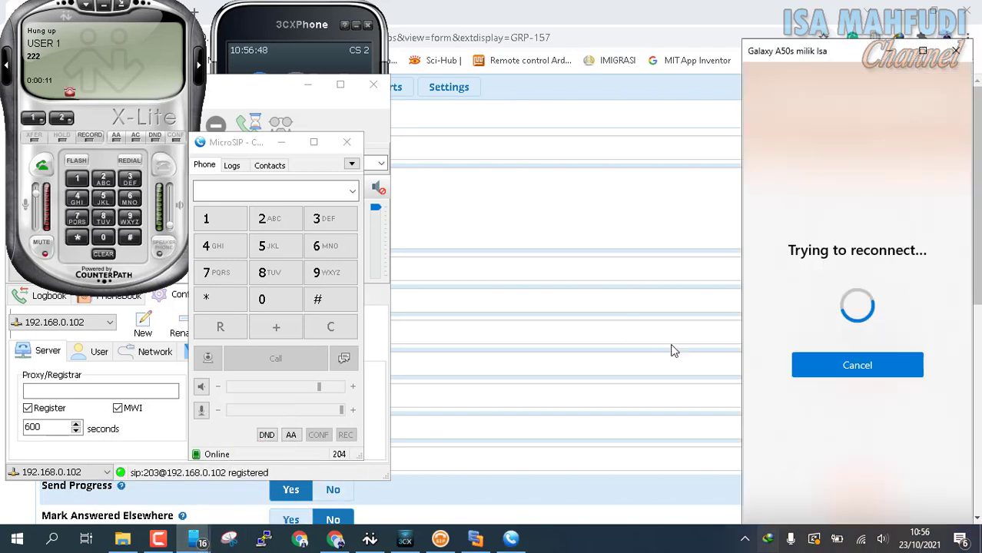
click(883, 367)
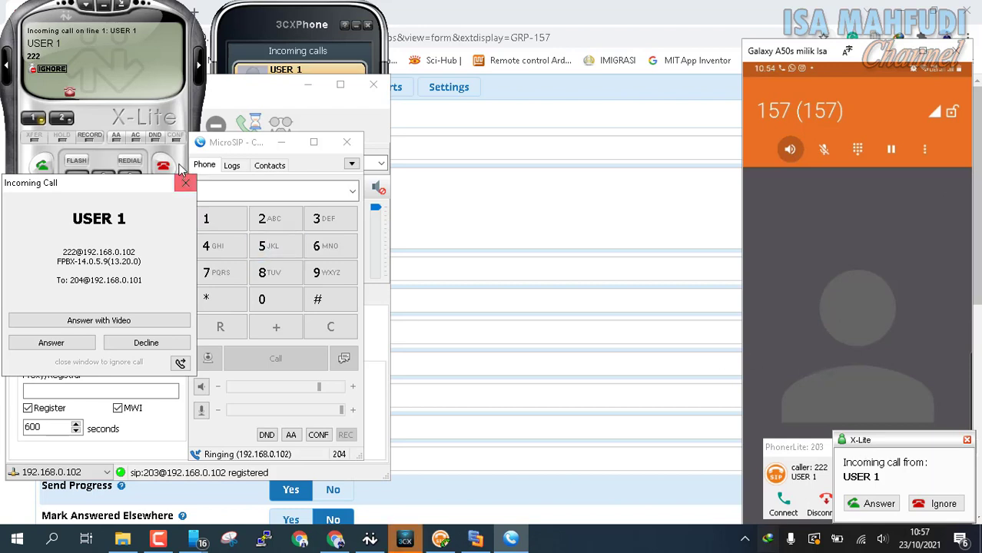
Answer the call to ring group 157 on X-Lite, then return to FreePBX.
click(884, 541)
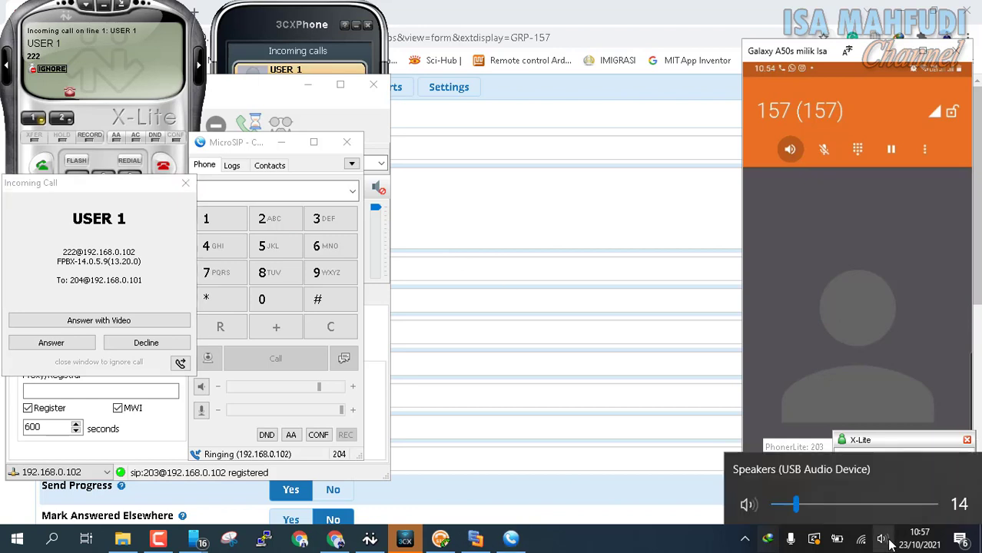
scroll(889, 542, down, 6)
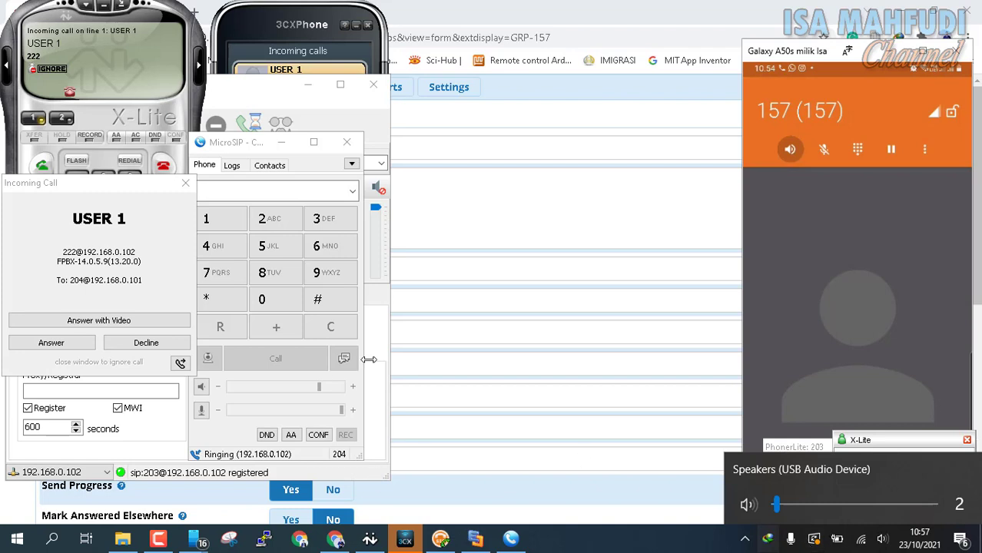
click(44, 168)
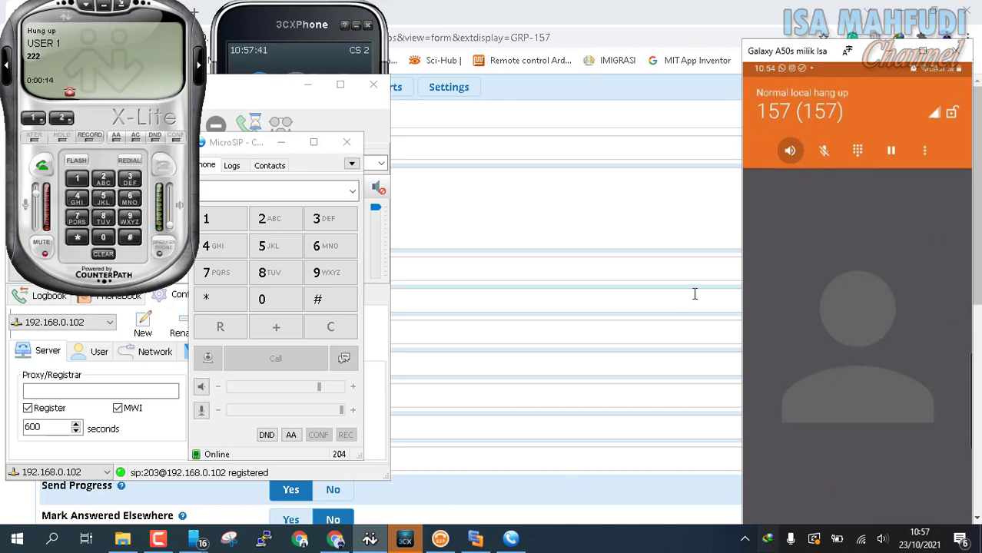
click(579, 231)
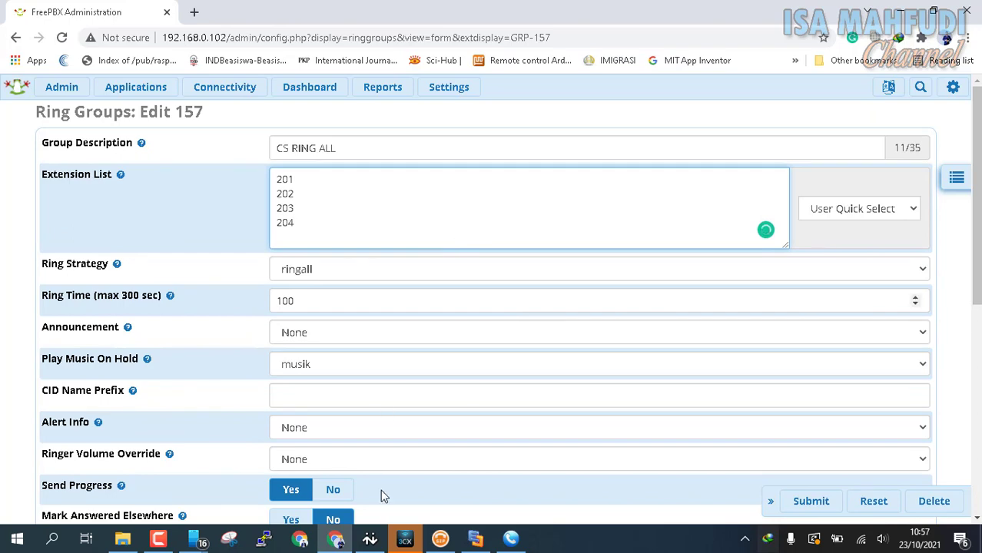
Switch to Edraw Max's Page-22 diagram showing CS 1–4, STAF 1–2 and USER Ext 222.
click(476, 541)
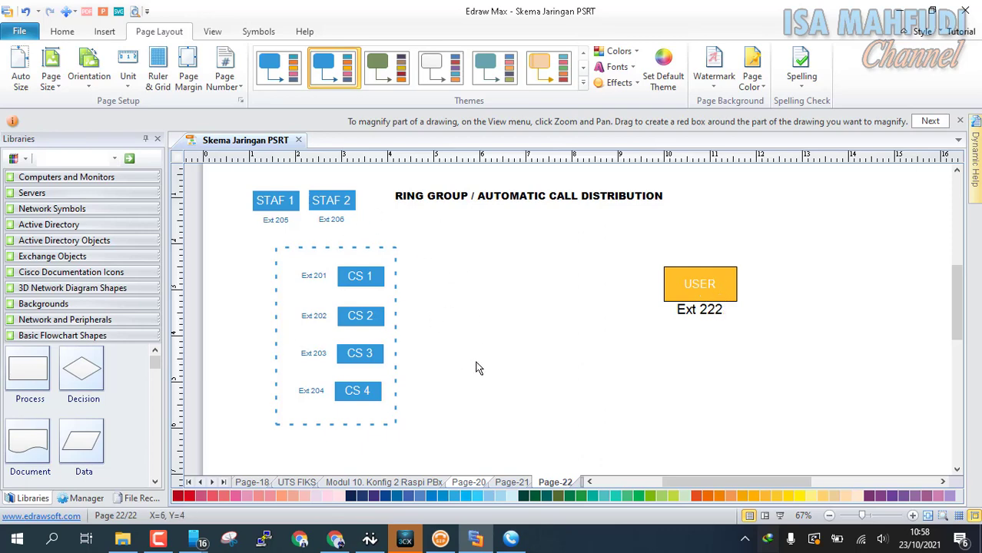
mouse_move(375, 382)
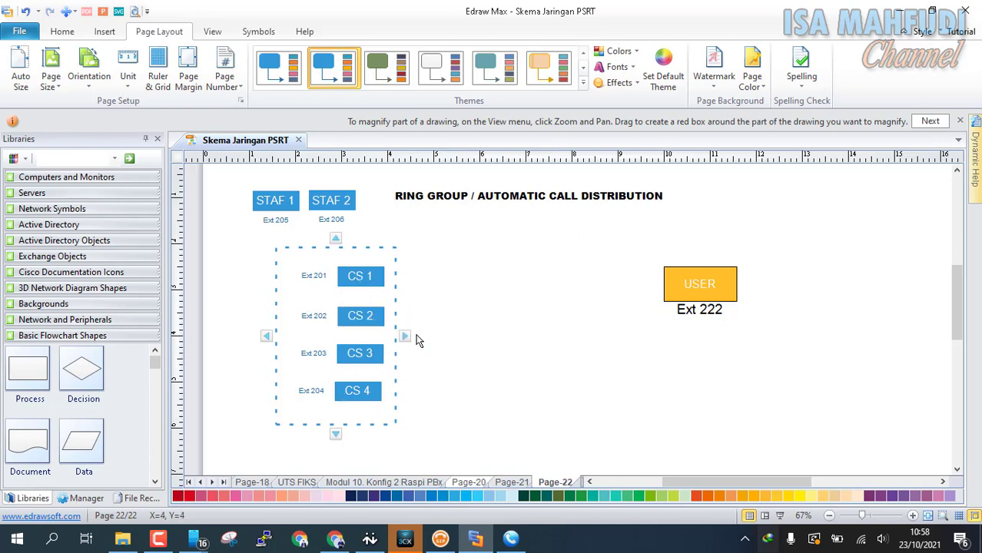
Return to FreePBX and start adding a new ring group.
click(337, 540)
scroll(355, 272, down, 10)
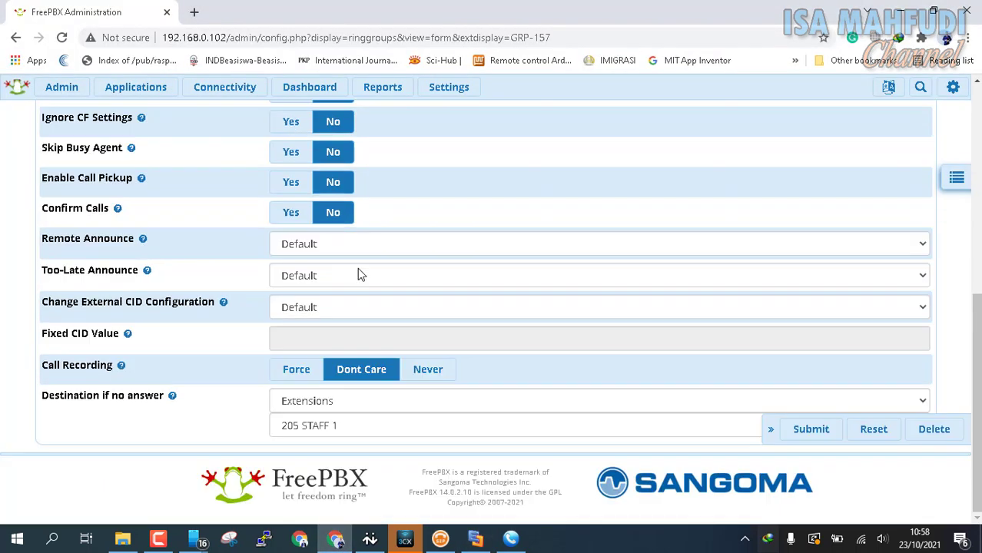
scroll(781, 370, up, 10)
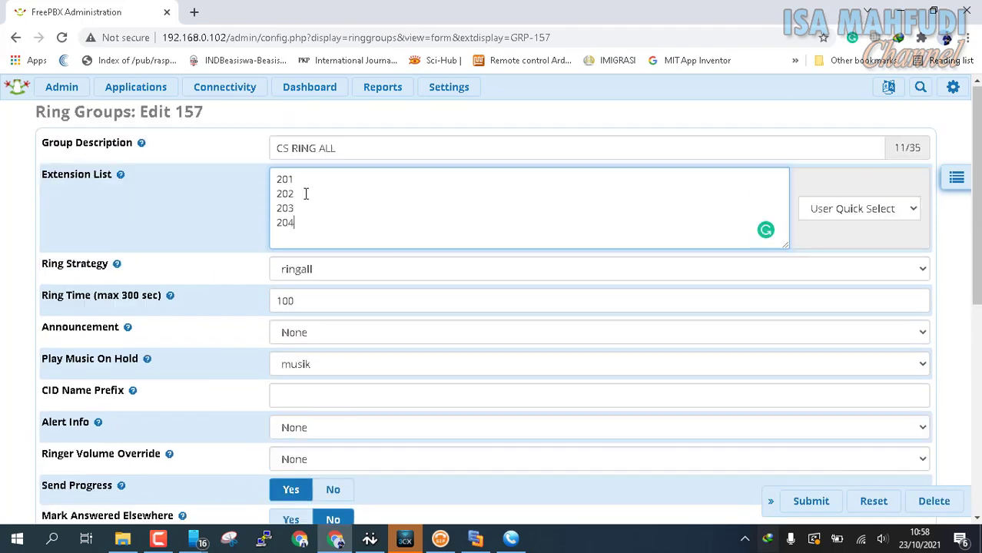
mouse_move(158, 94)
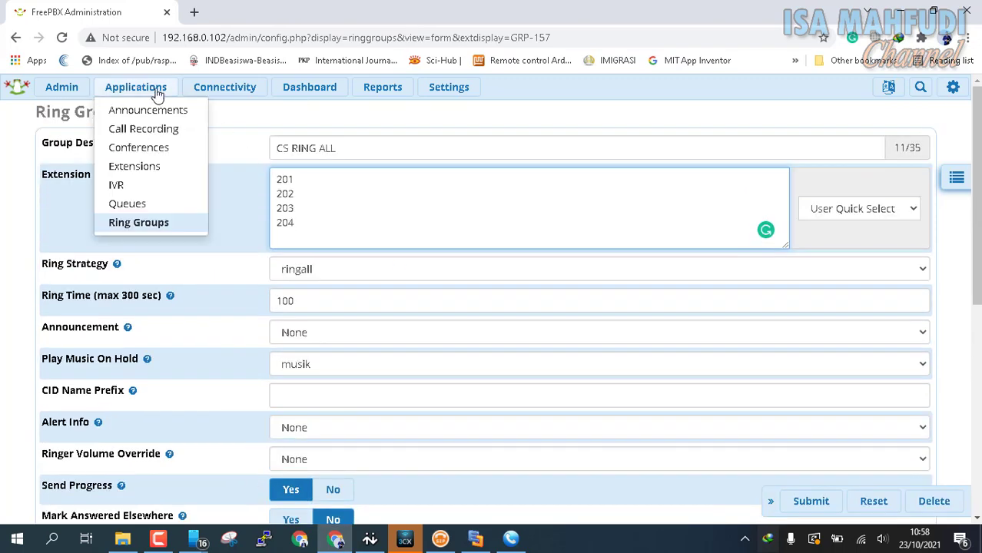
click(128, 231)
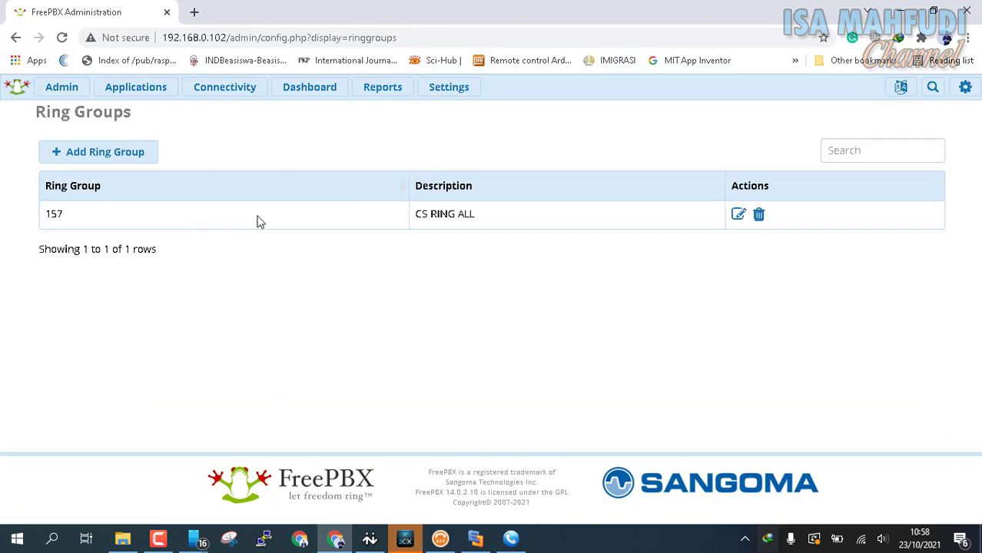
click(105, 157)
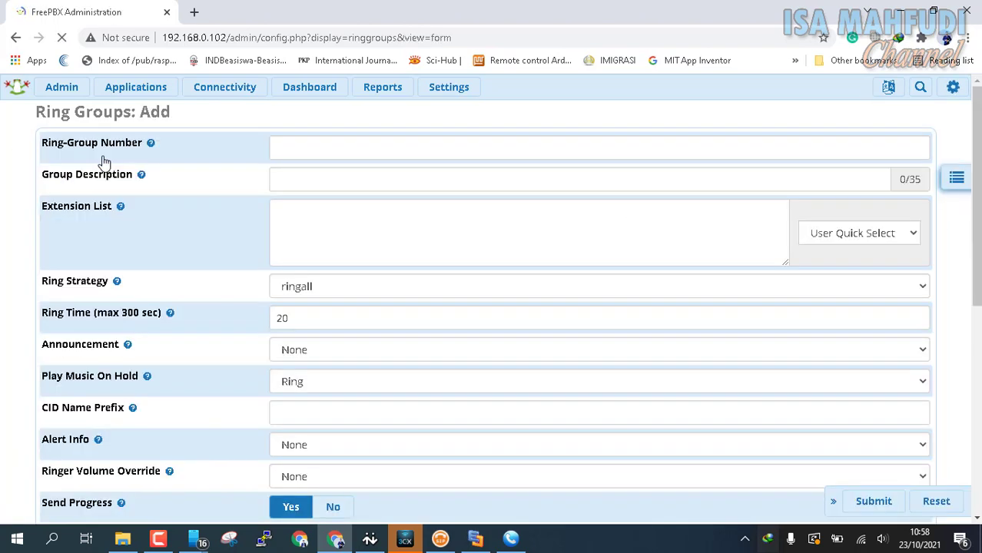
Enter 158 as the ring-group number and 'CS ACD GROUP' as the description.
click(384, 147)
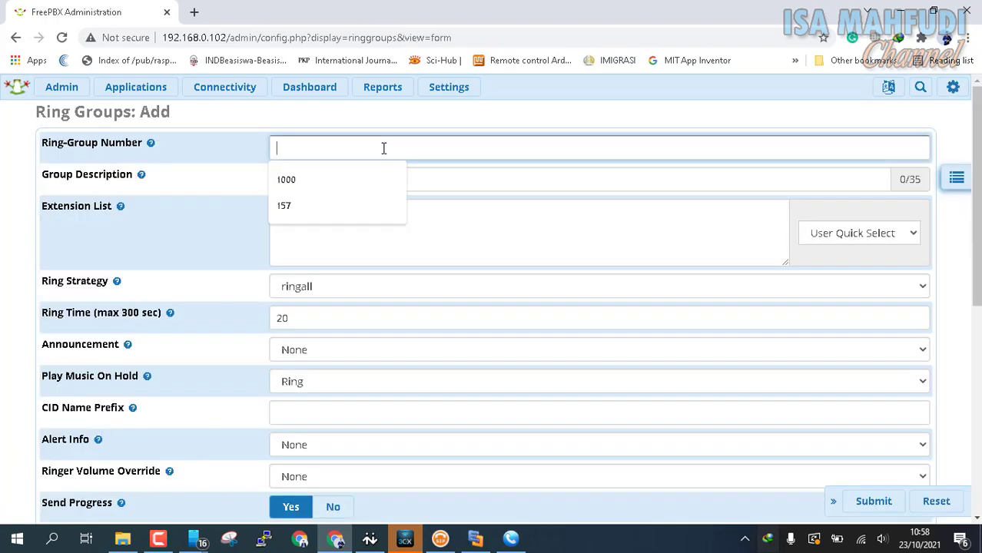
text(158)
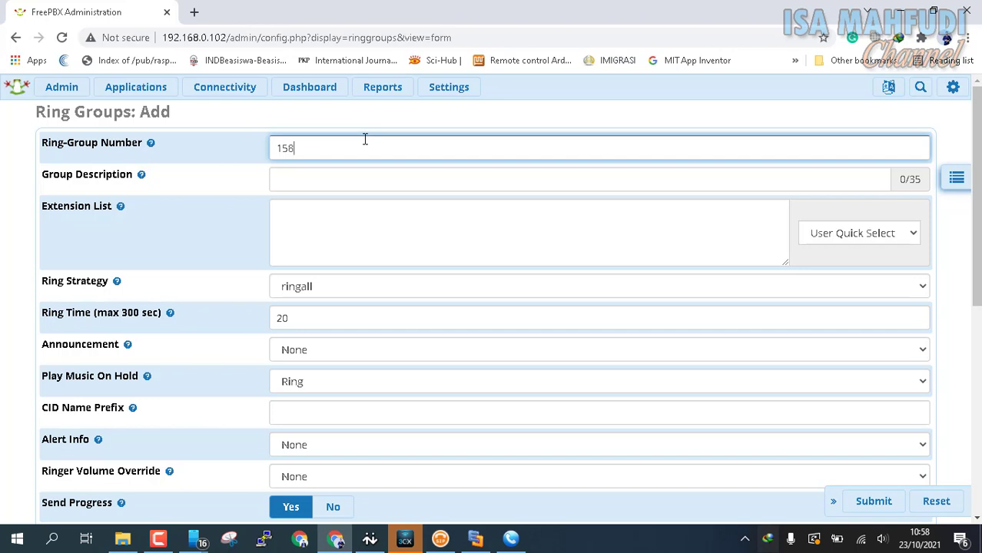
click(442, 182)
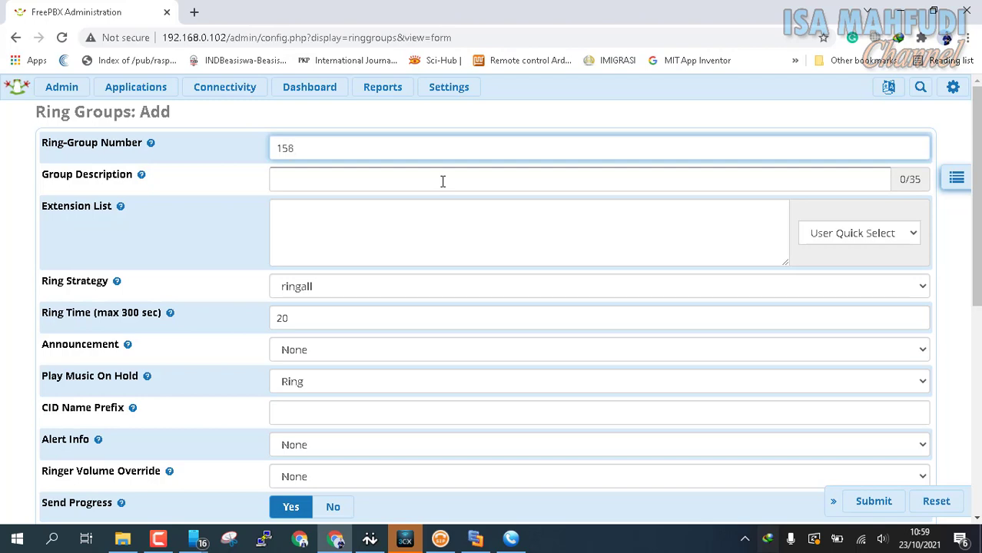
click(293, 188)
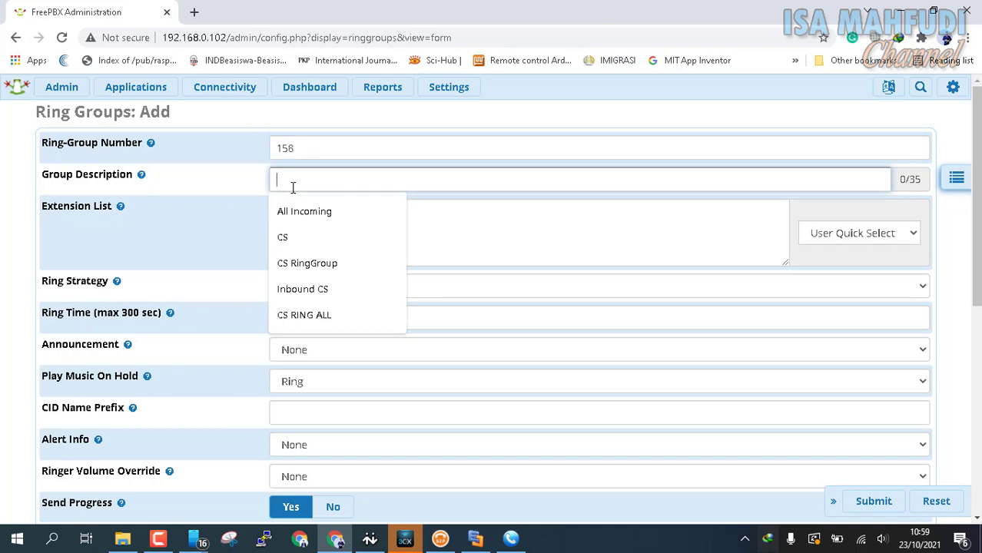
text(CS ACD)
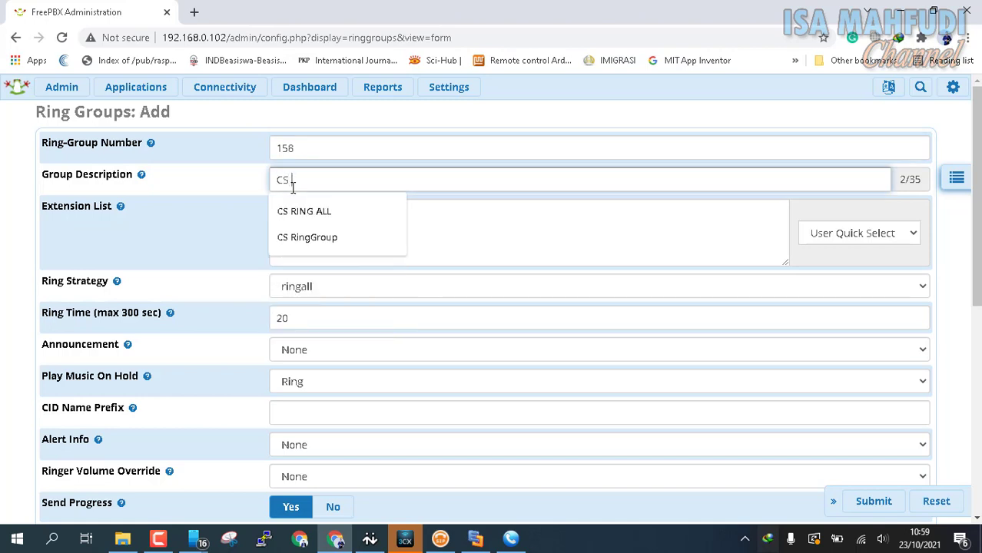
text( GROUP)
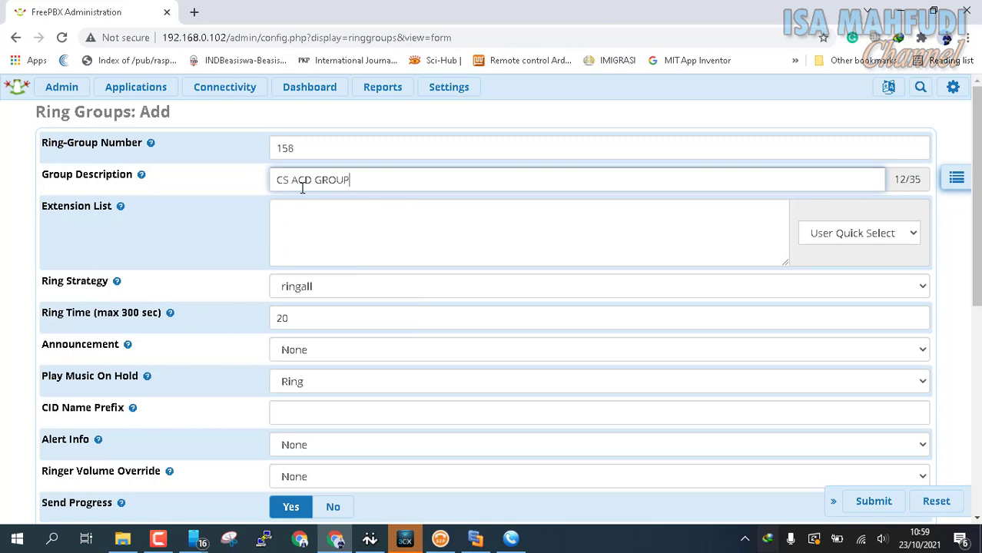
Add extensions 201, 202, 203 and 204 (CS 1–4) via User Quick Select.
click(829, 243)
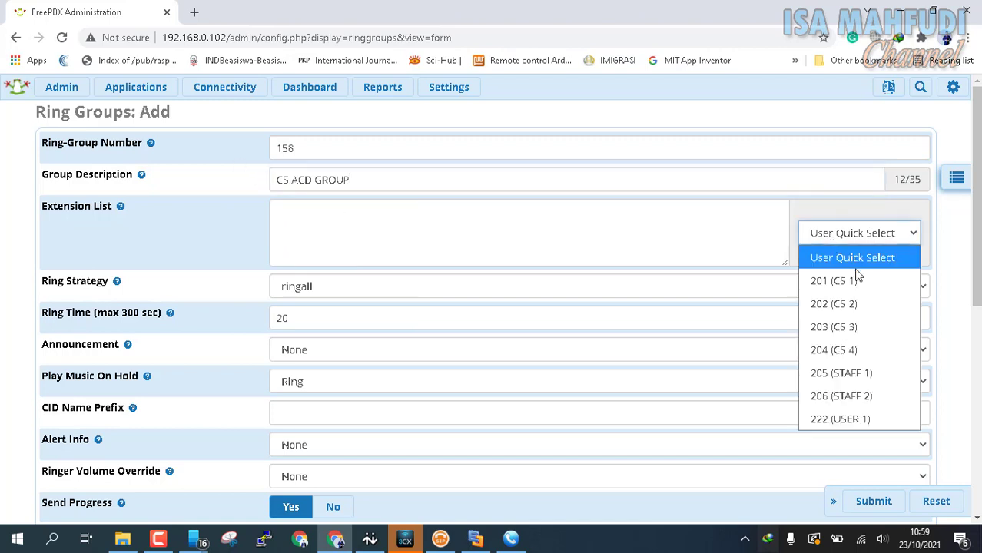
click(856, 280)
click(840, 237)
click(852, 283)
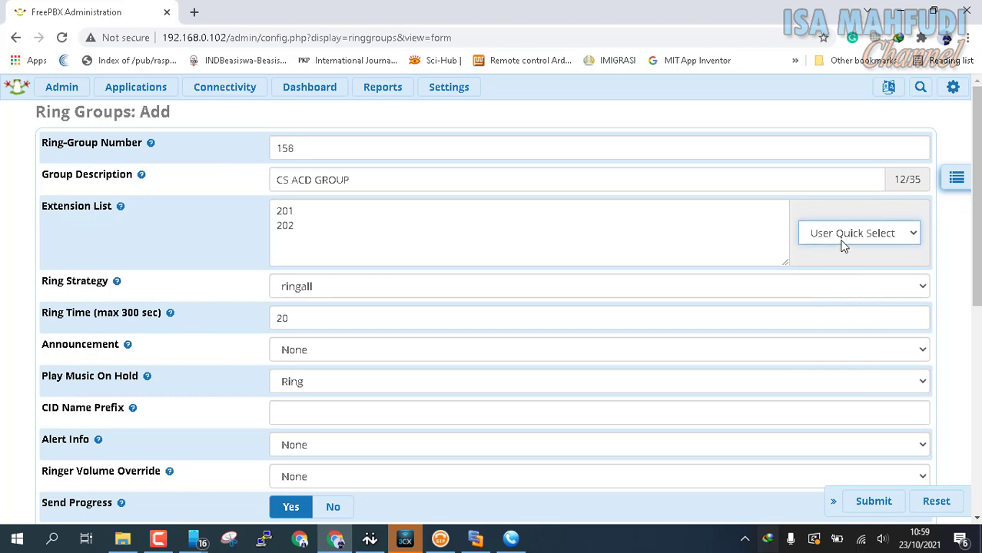
click(843, 235)
click(834, 280)
click(845, 237)
click(830, 282)
Choose hunt-prim as the ring strategy.
click(338, 286)
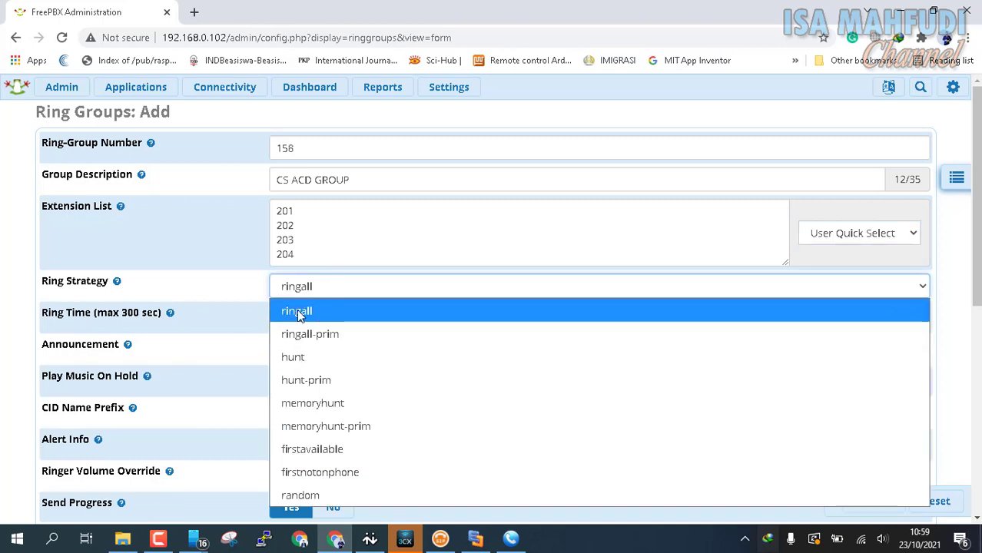
click(331, 381)
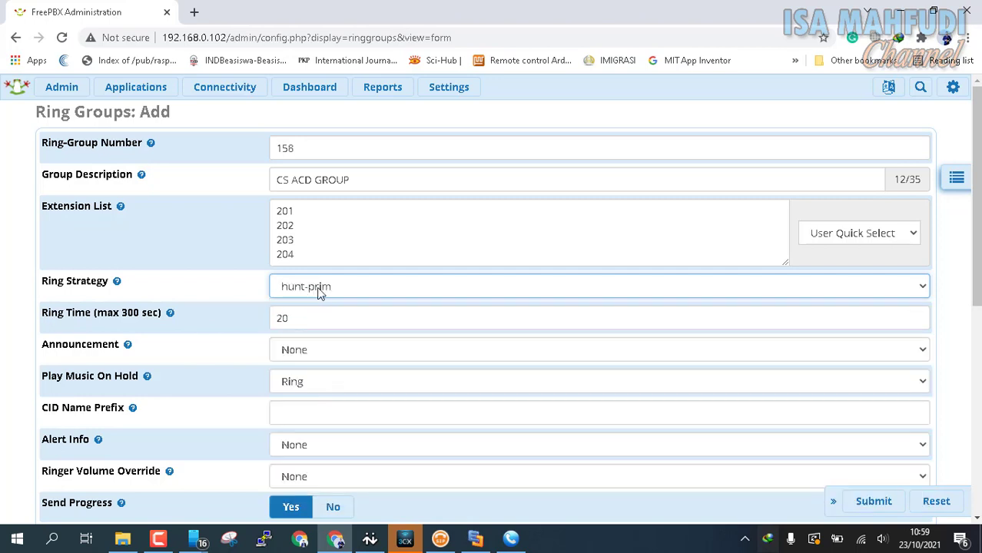
click(309, 289)
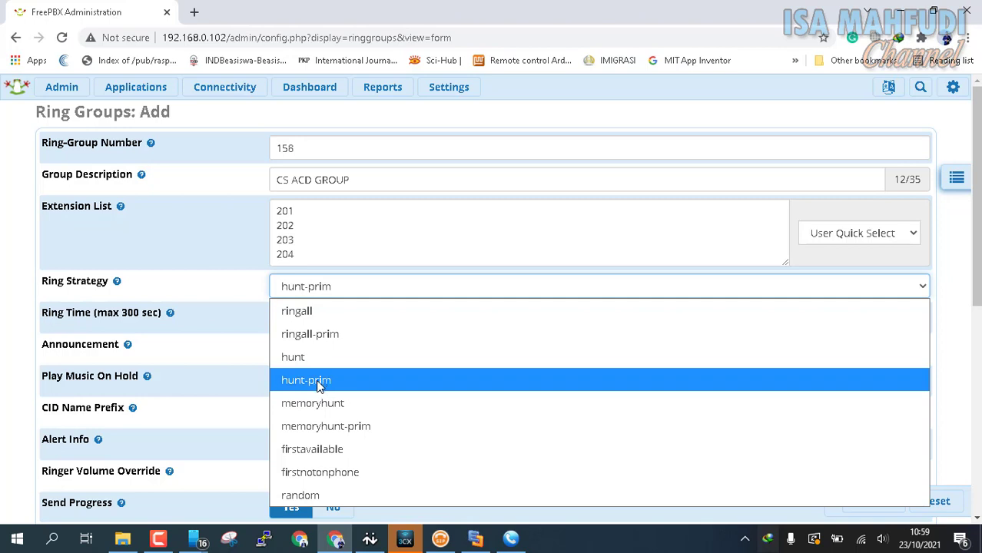
Keep hunt-prim and set the ring time to 120 seconds.
click(321, 383)
key(Tab)
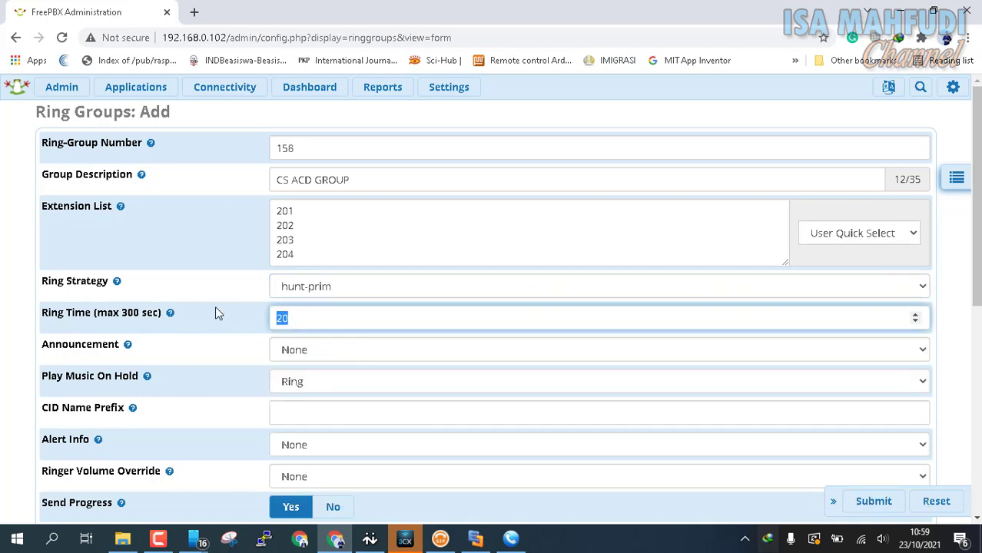
text(100)
mouse_move(167, 311)
key(BackSpace)
text(20)
Set the group's hold music to musik.
scroll(322, 322, down, 1)
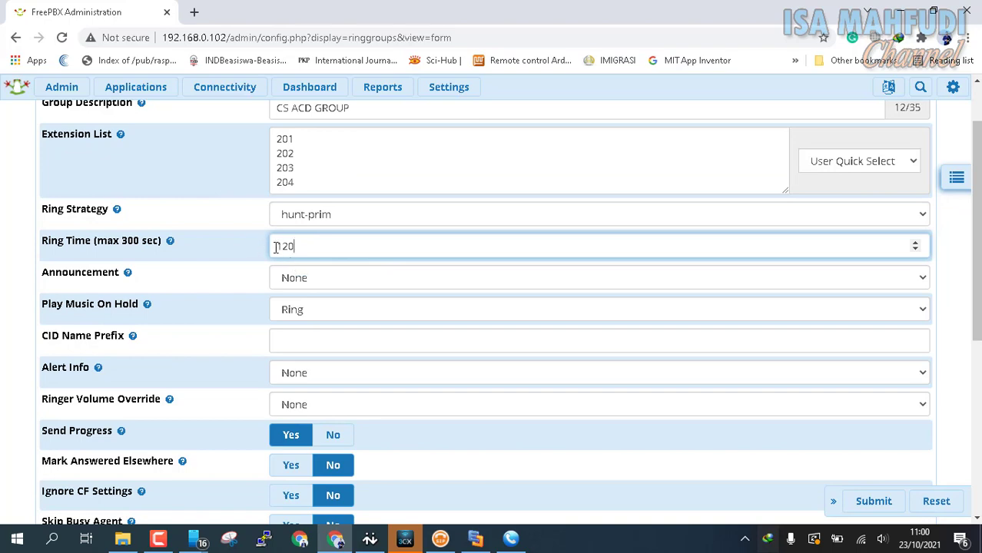
scroll(278, 246, down, 1)
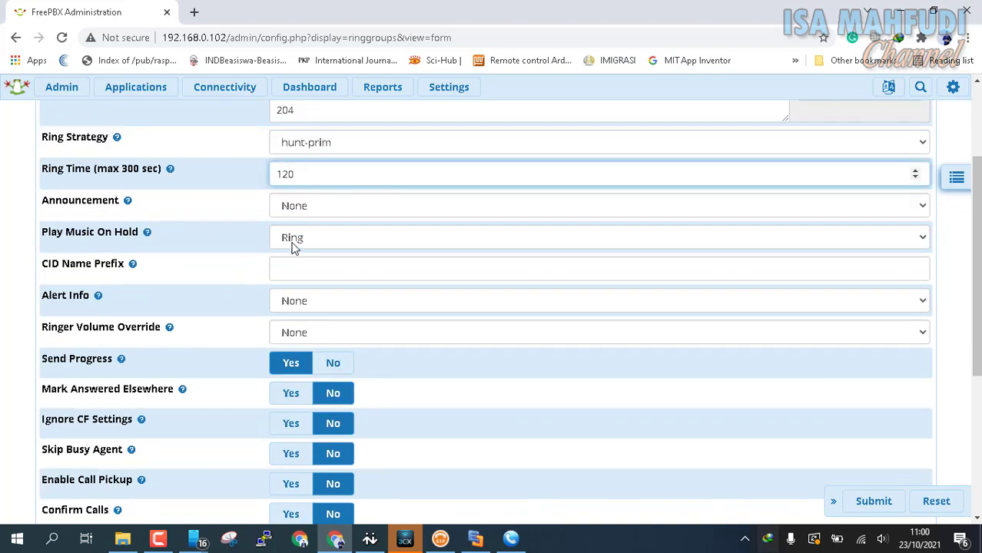
click(292, 246)
click(307, 332)
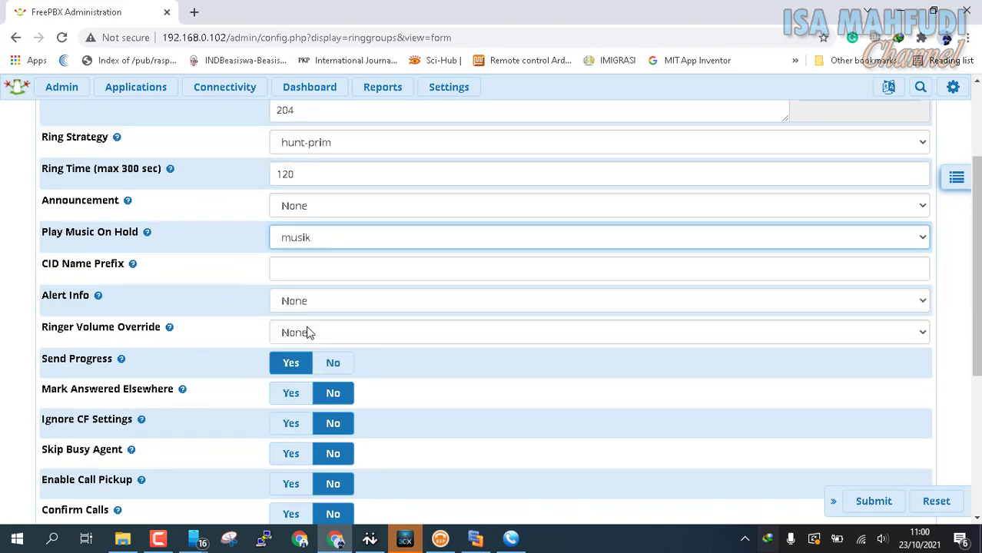
Send unanswered calls to extension 205 STAFF 1 and submit ring group 158.
scroll(306, 332, down, 4)
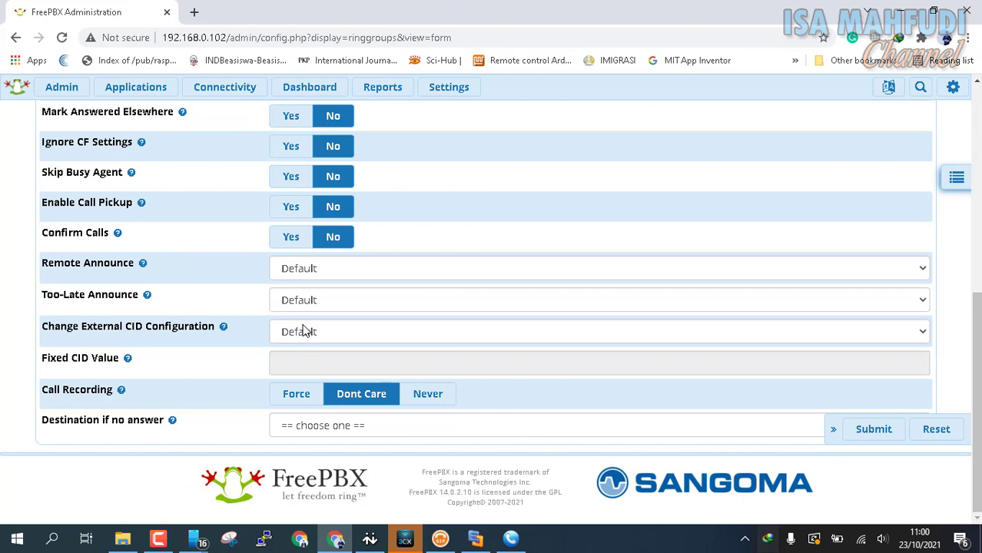
click(326, 427)
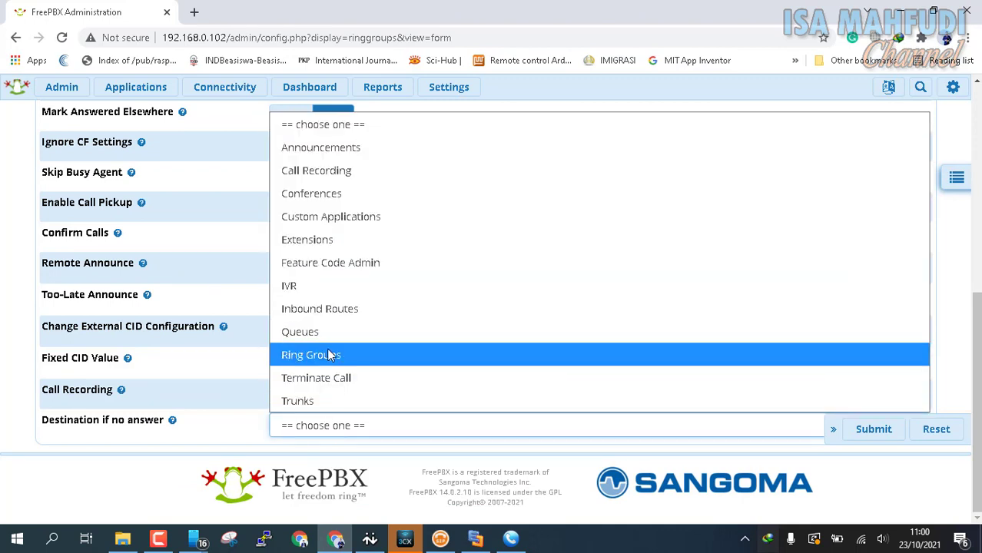
click(308, 241)
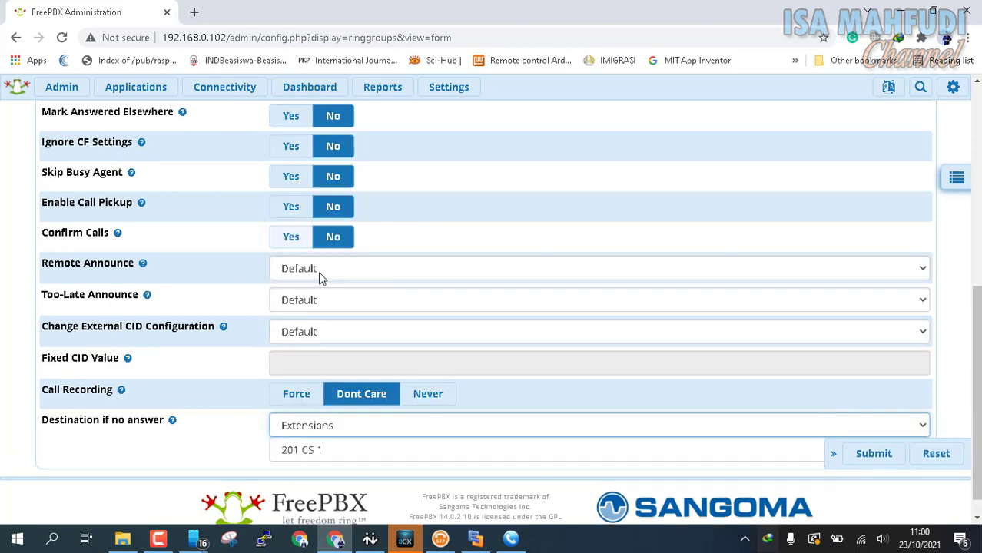
click(358, 449)
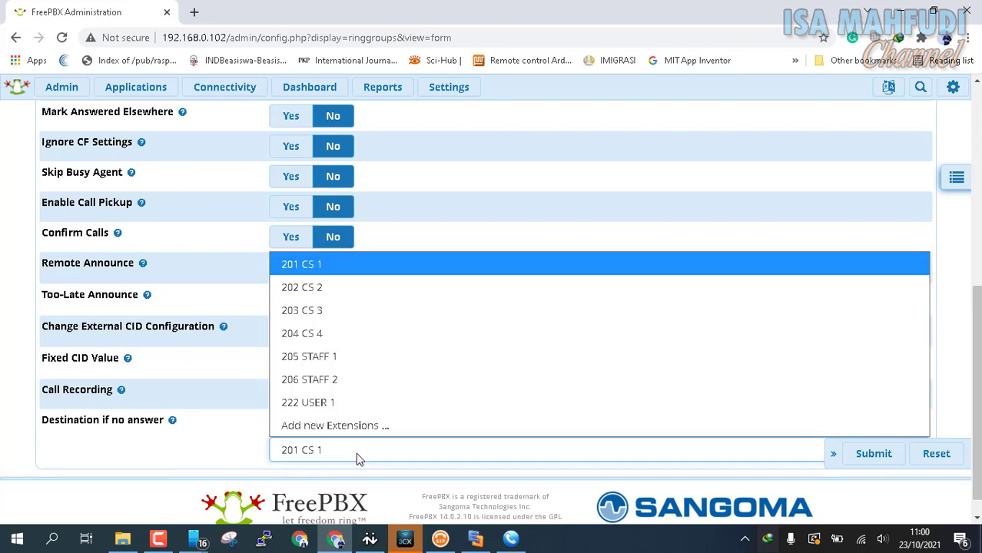
click(324, 356)
scroll(193, 417, up, 5)
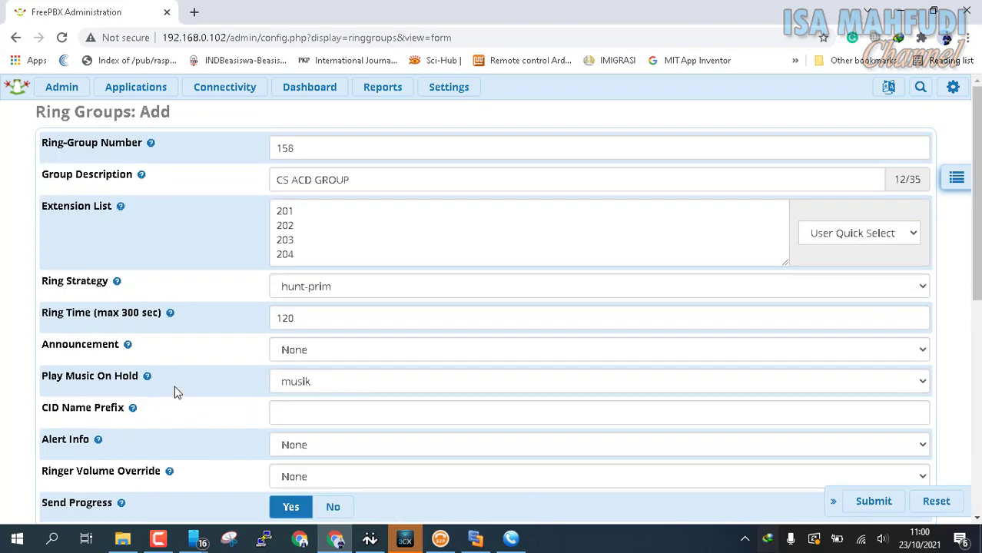
scroll(174, 388, down, 6)
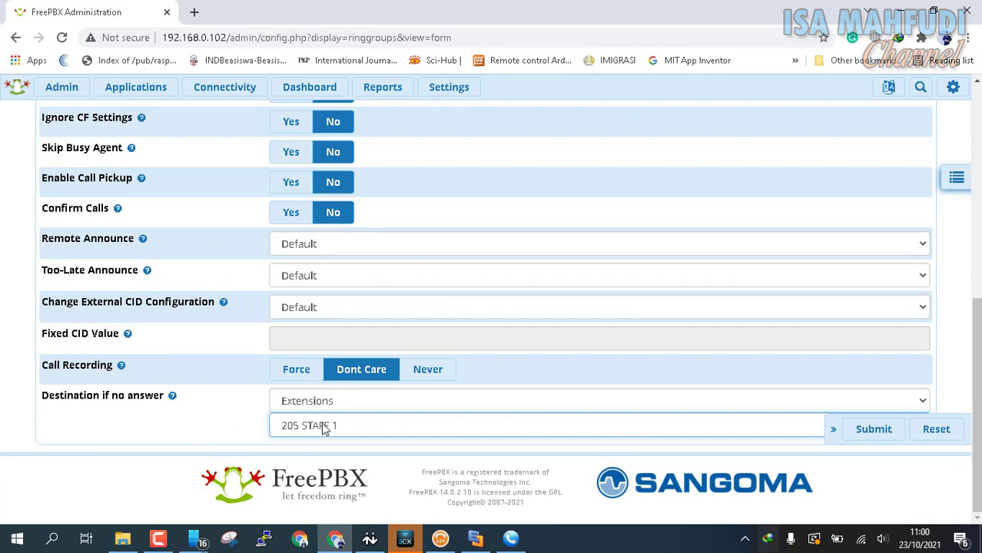
click(877, 435)
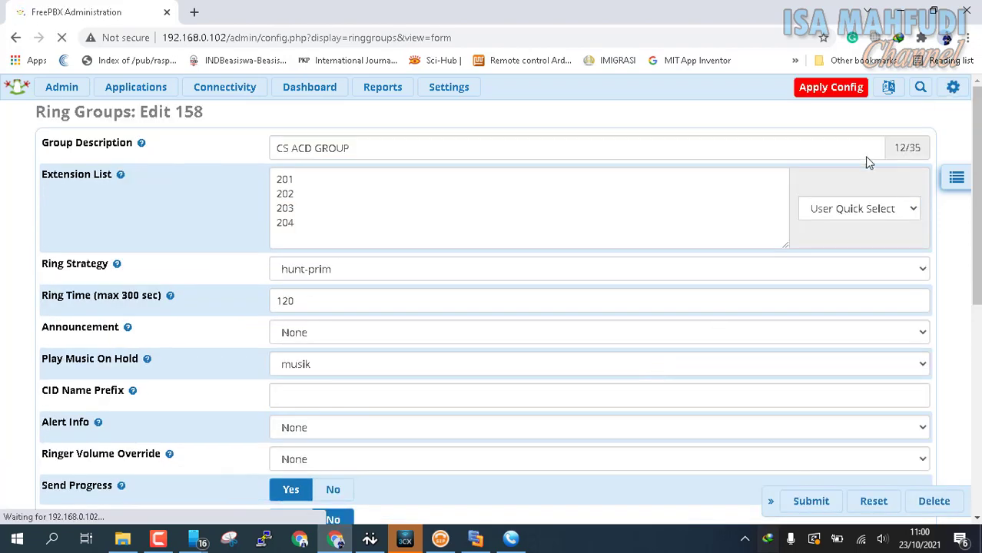
Apply the config, confirm the hunt-prim strategy, and switch to the Edraw Max diagram.
click(834, 95)
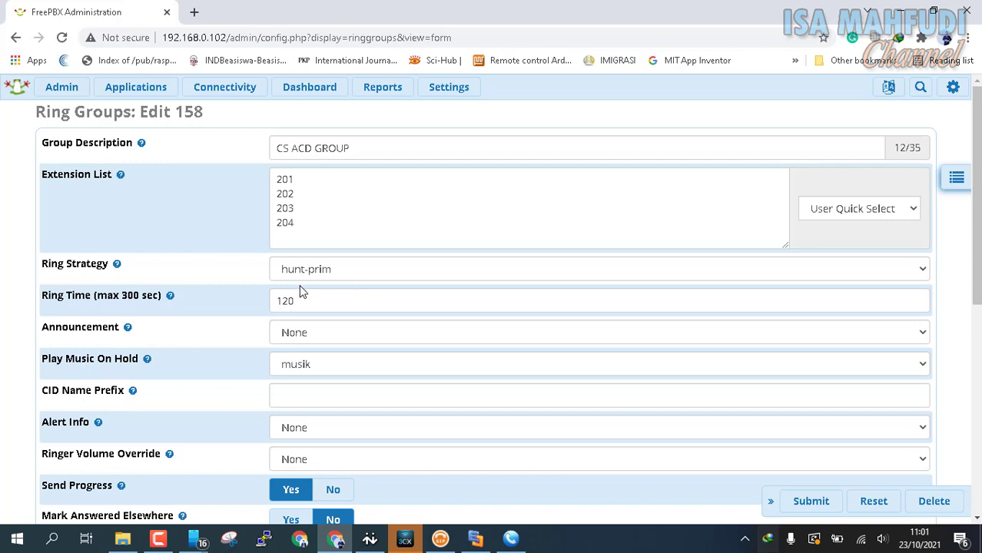
click(338, 270)
click(338, 279)
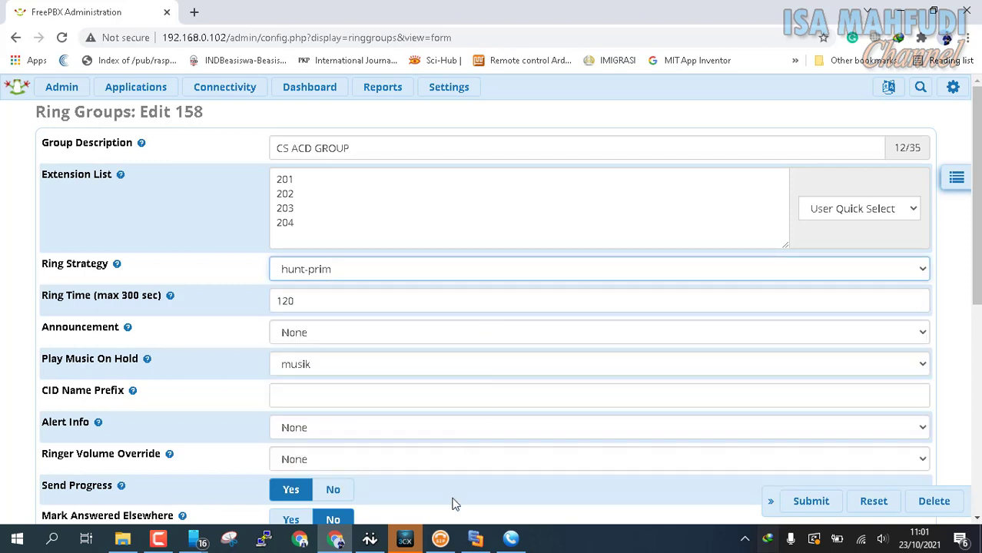
click(510, 538)
click(466, 541)
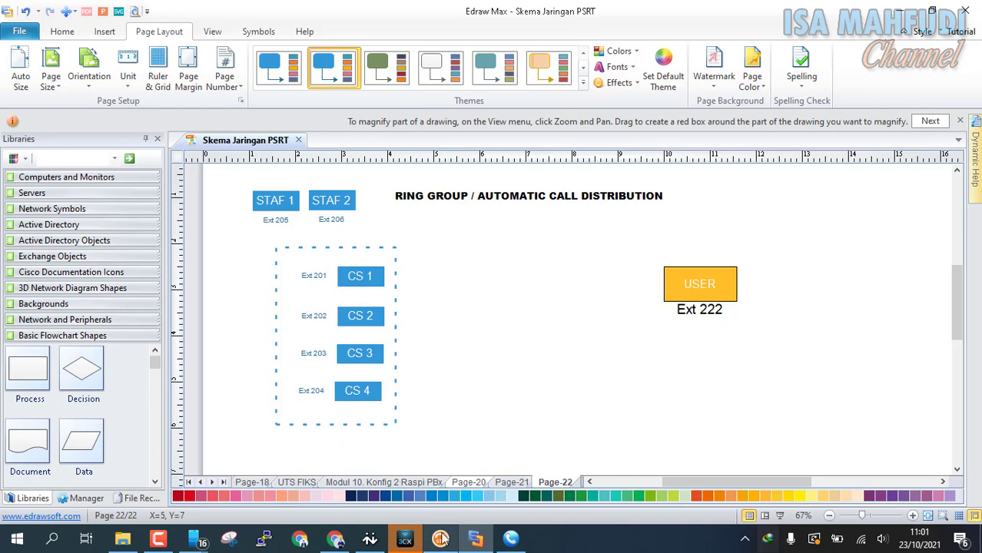
Bring up X-Lite, 3CXPhone, PhonerLite, MicroSIP and the mirrored phone screen.
click(405, 540)
click(440, 541)
click(476, 540)
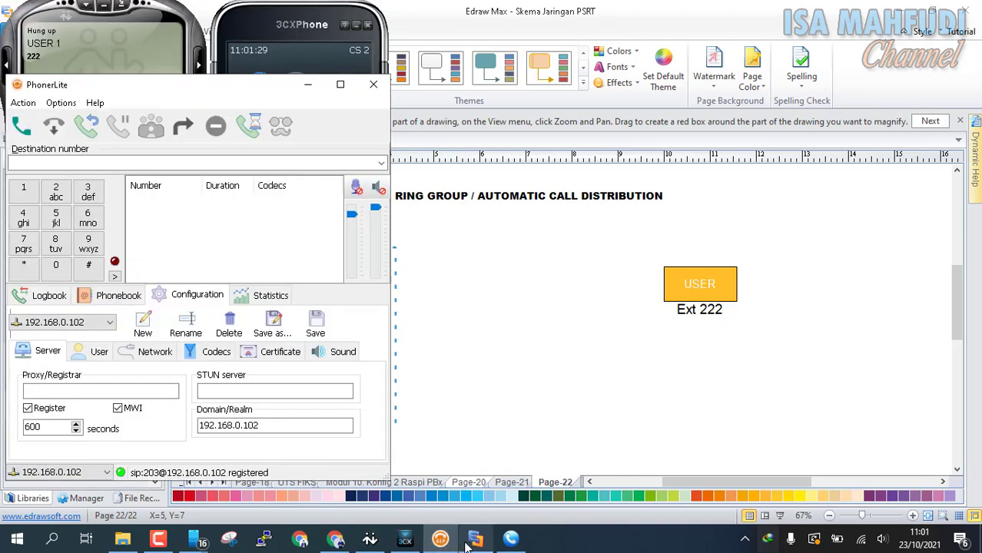
click(512, 540)
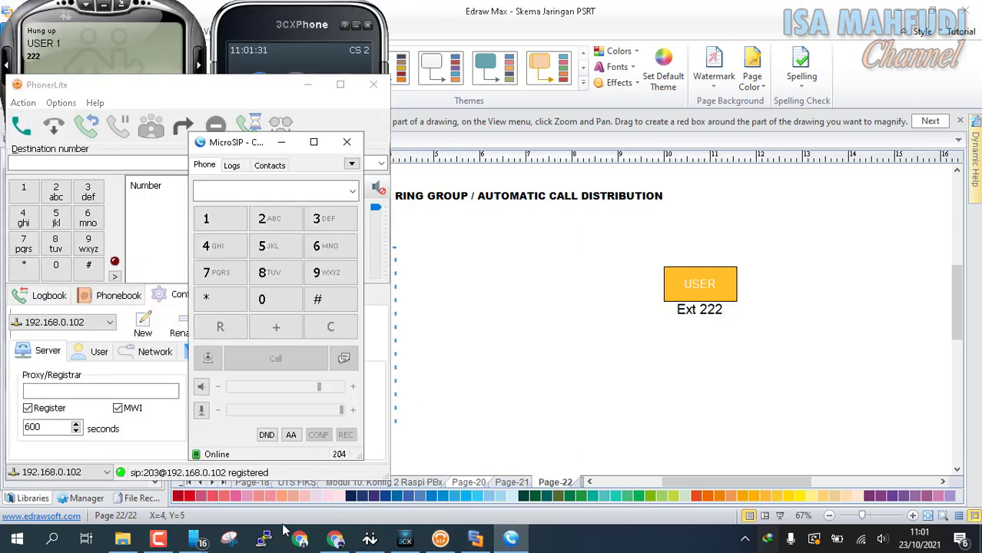
click(203, 542)
click(206, 450)
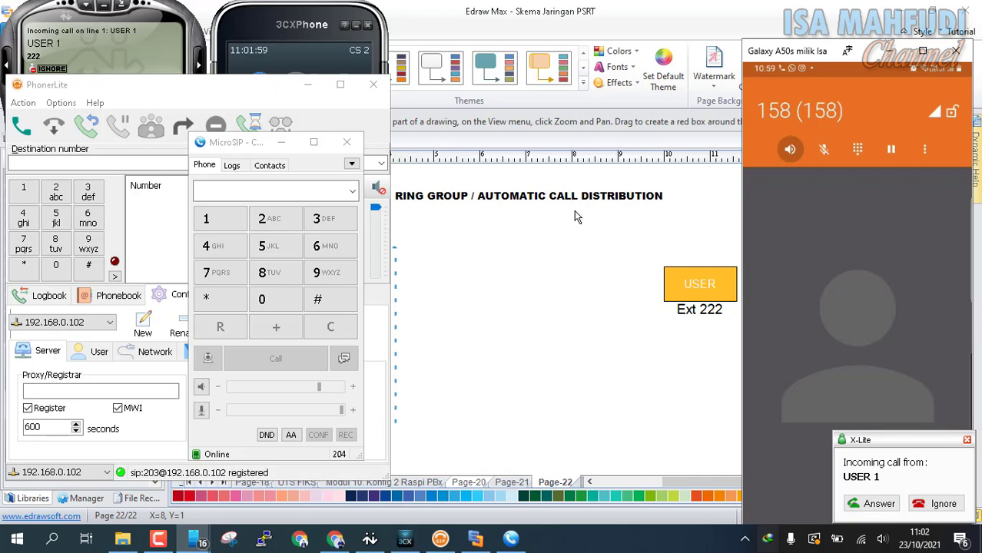
Reject the incoming 158 call on X-Lite so it rings 3CXPhone next.
click(85, 46)
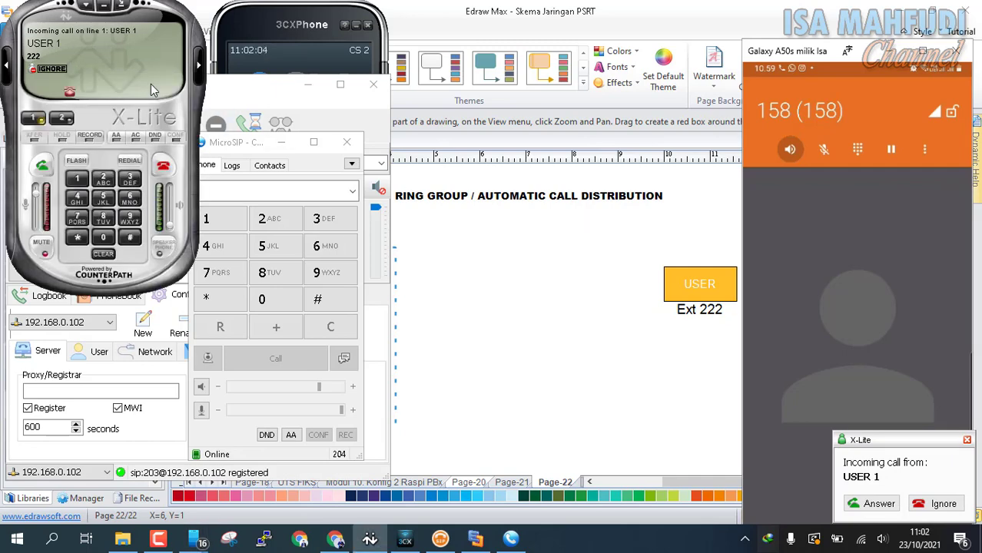
click(163, 176)
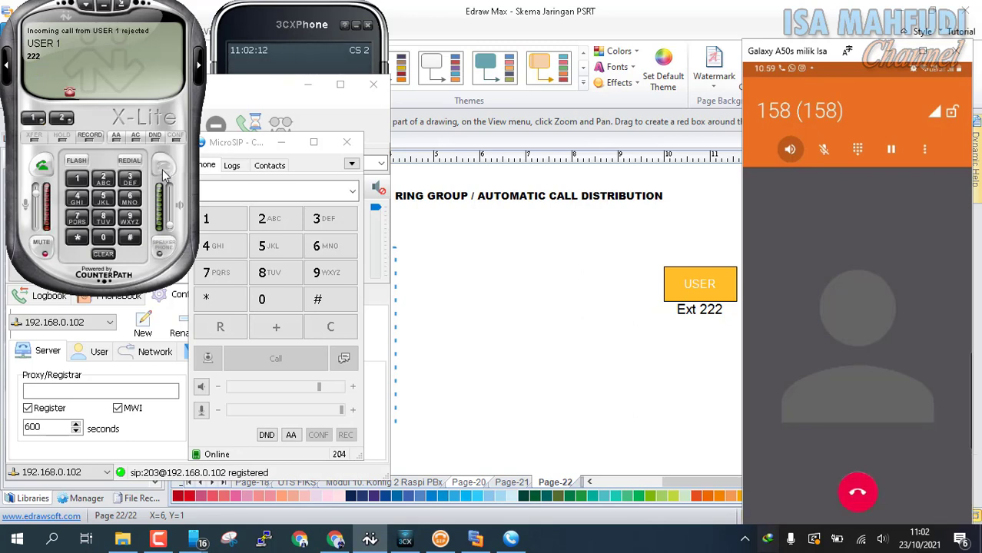
click(271, 47)
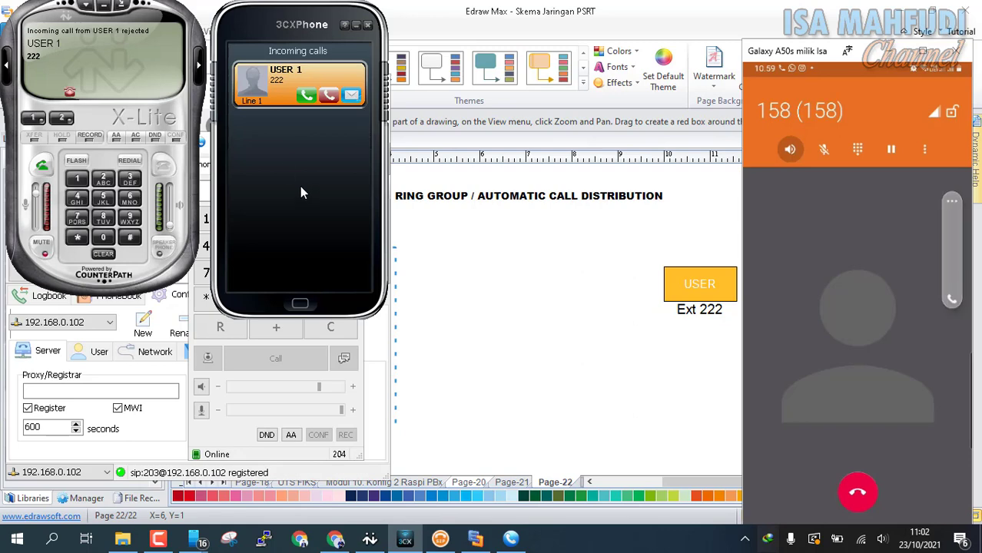
Reject the 158 call on 3CXPhone, disconnect it on PhonerLite, and decline it on MicroSIP.
click(330, 97)
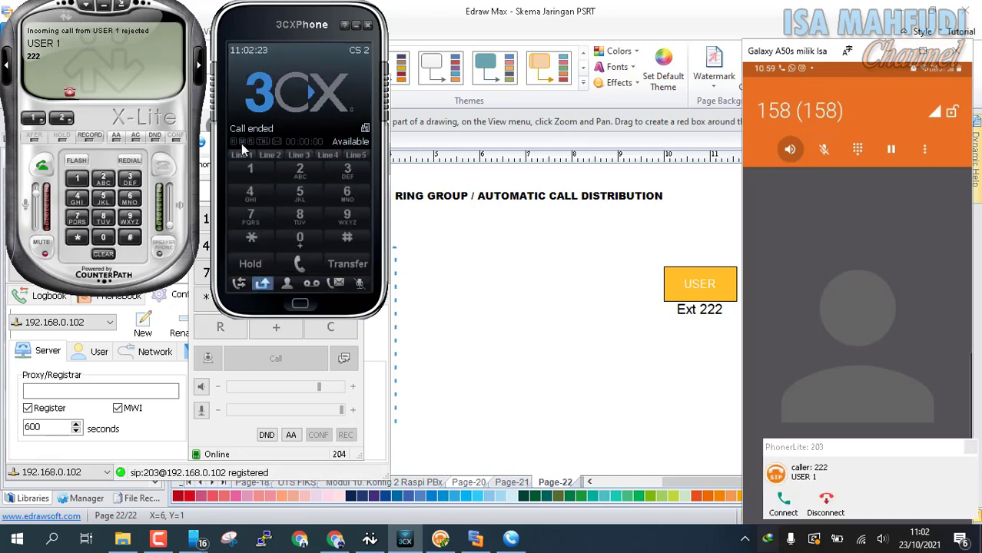
click(166, 432)
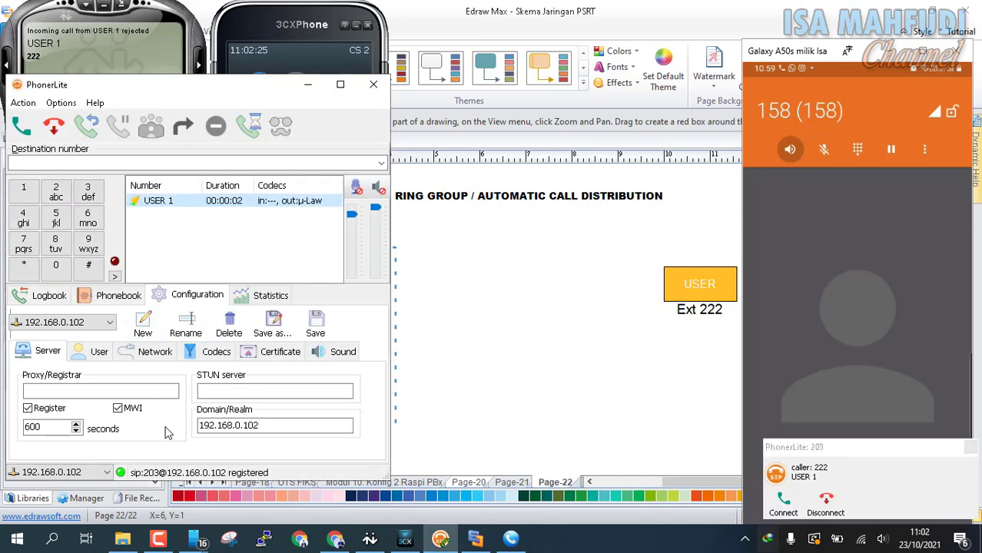
click(826, 508)
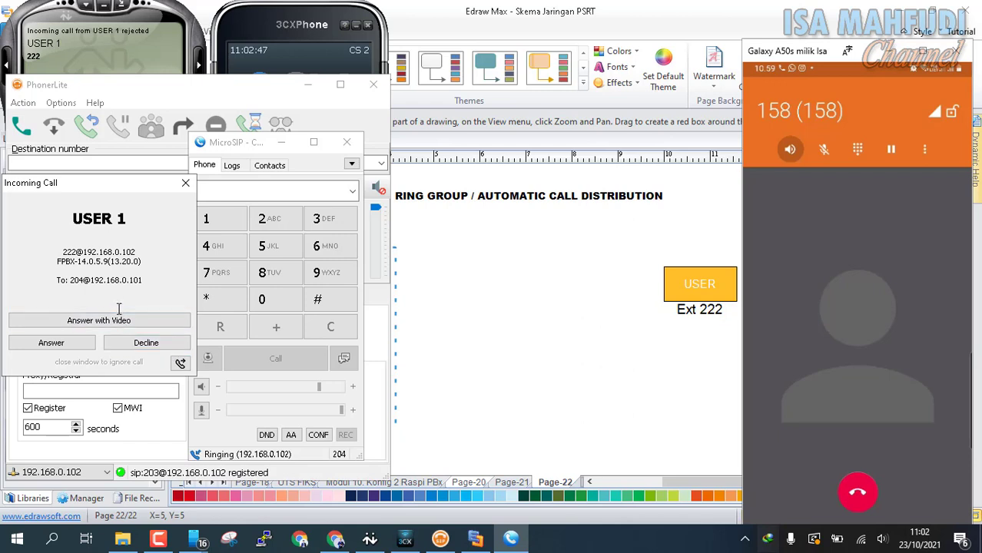
click(152, 349)
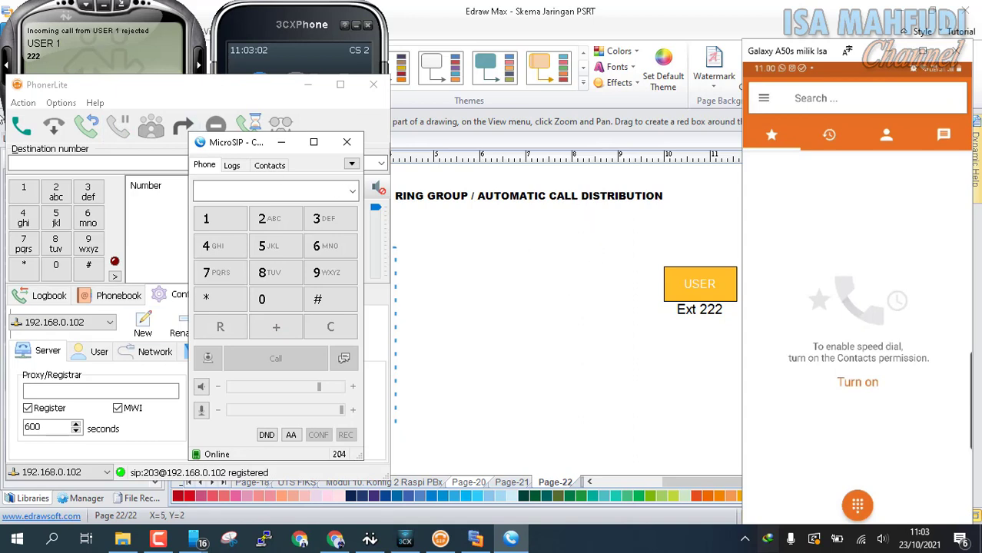
Back in the Edit 158 form, review members 201–204, the 120-second ring time, and remaining settings.
click(341, 540)
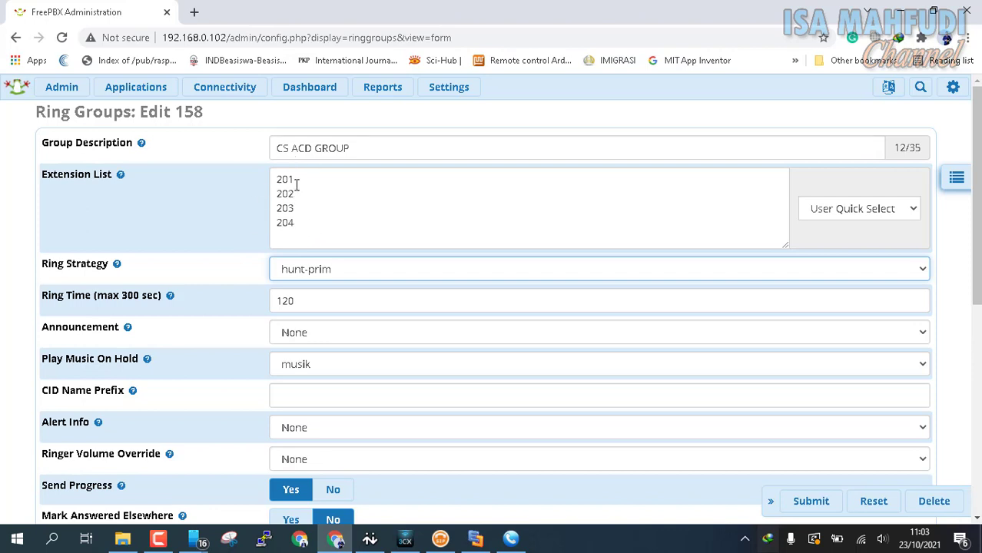
click(310, 229)
key(ctrl+a)
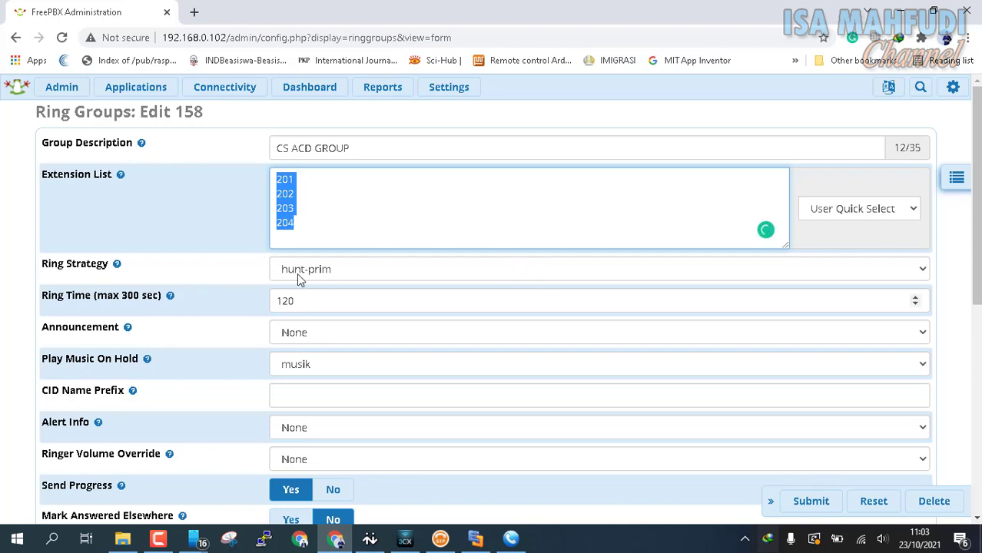
drag(315, 304, 261, 308)
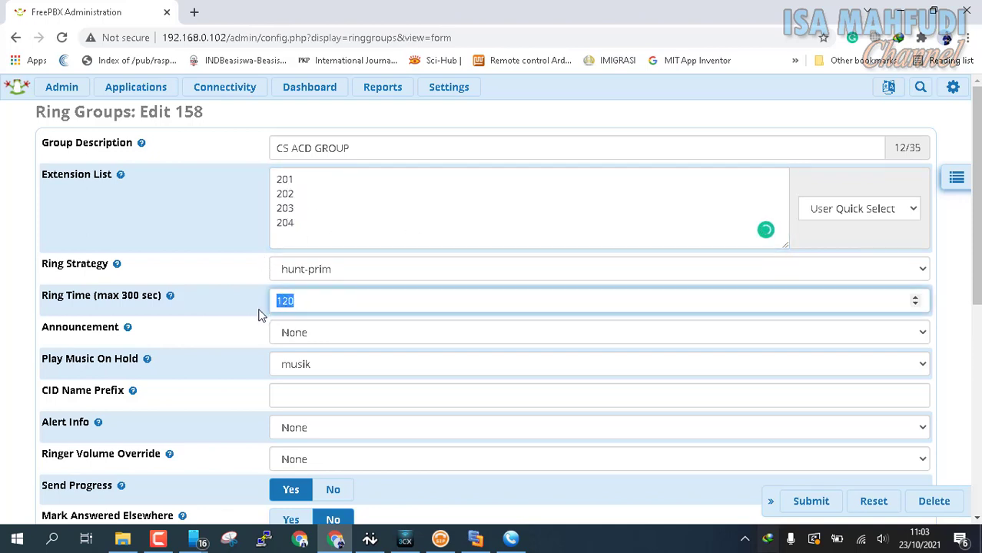
click(311, 303)
scroll(535, 257, down, 4)
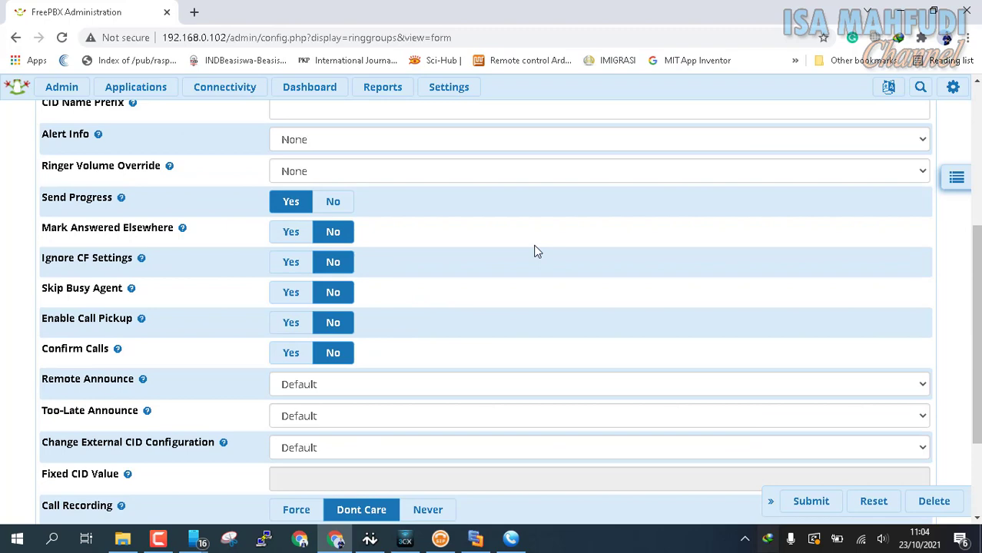
scroll(535, 253, up, 2)
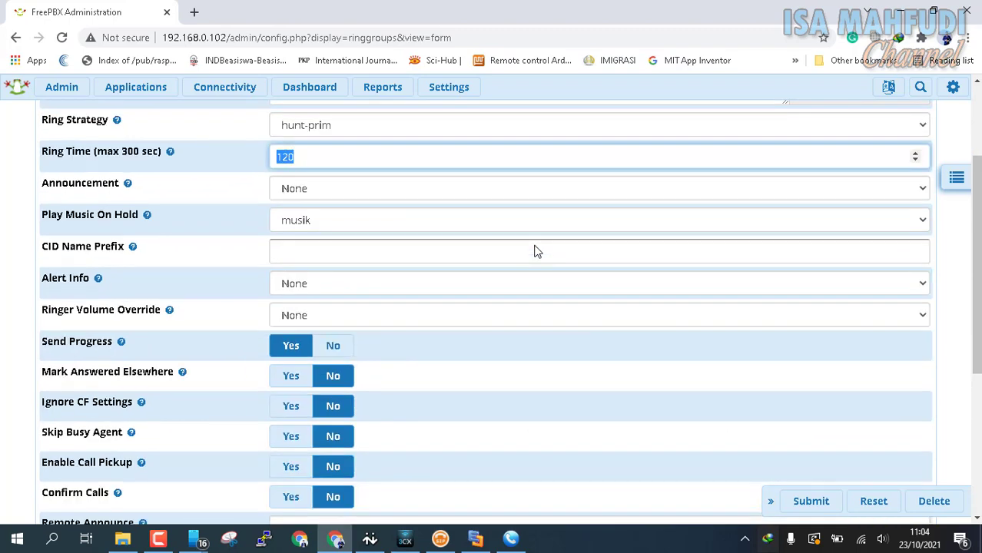
scroll(531, 252, up, 2)
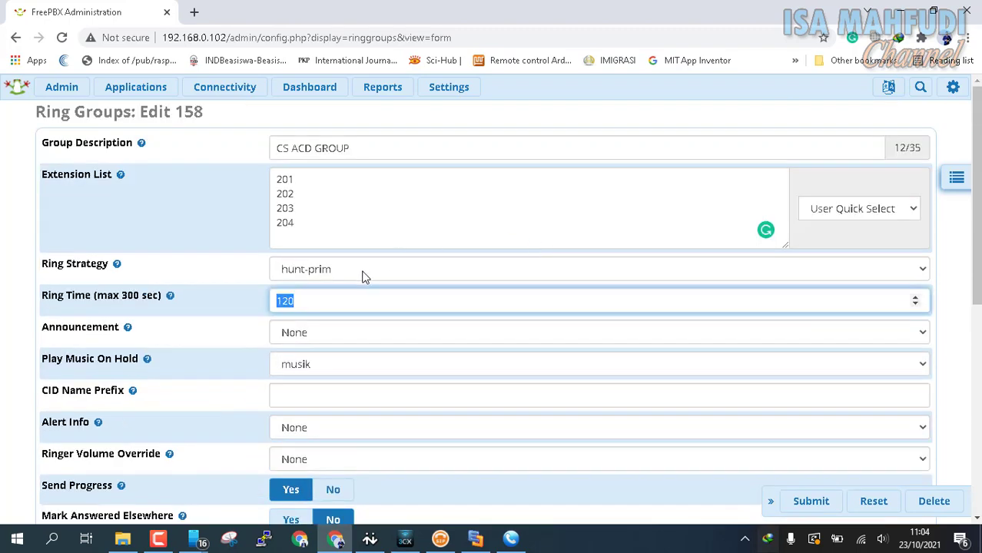